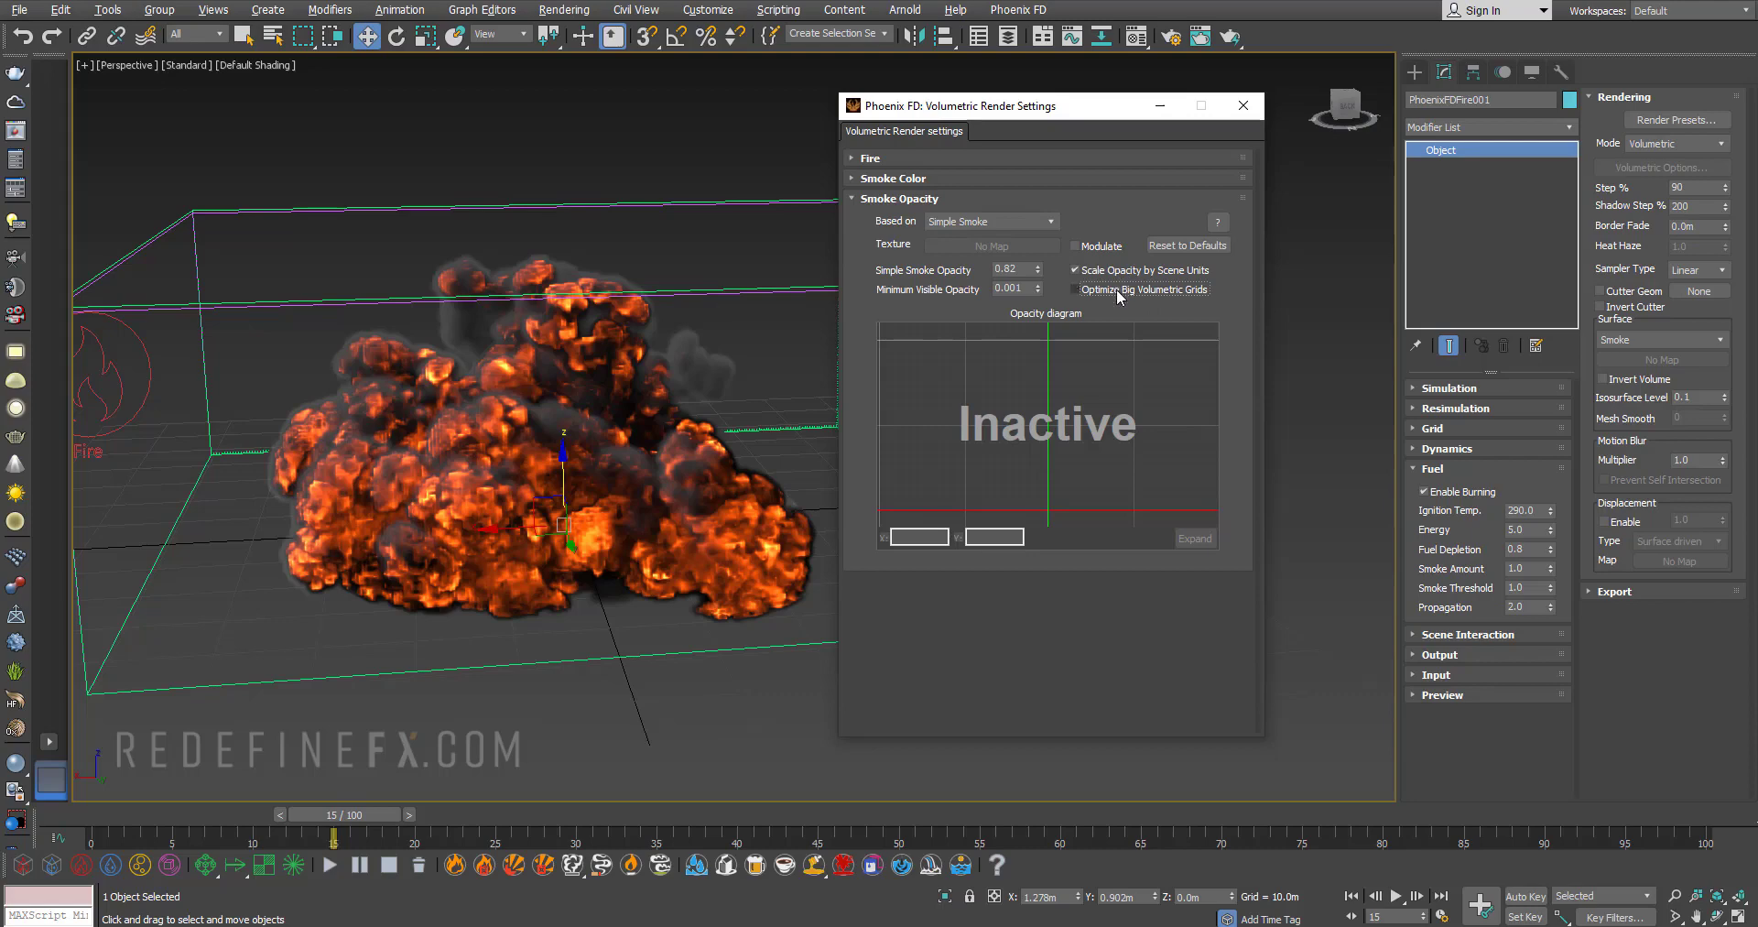
- Toggle Optimize Big Volumetric Grids in the smoke opacity settings of the volumetric render settings
{"action": "middle_click_drag", "start_coordinate": [549, 354], "coordinate": [805, 306], "text": "alt"}
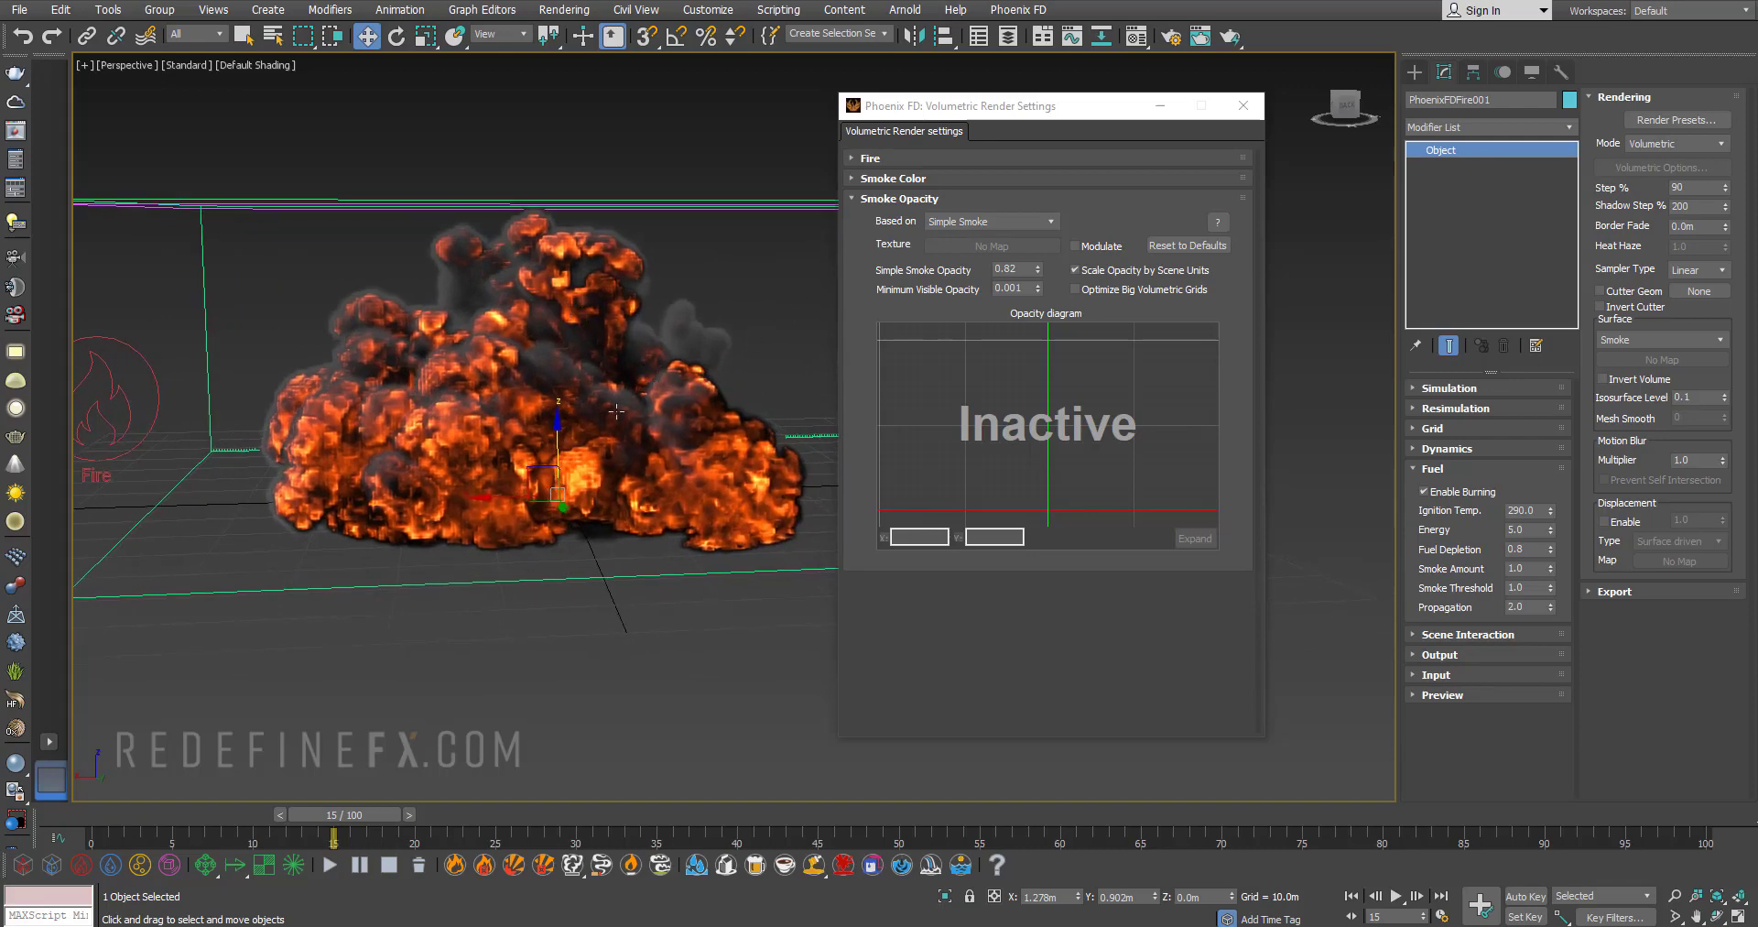
{"action": "left_click", "coordinate": [1110, 290]}
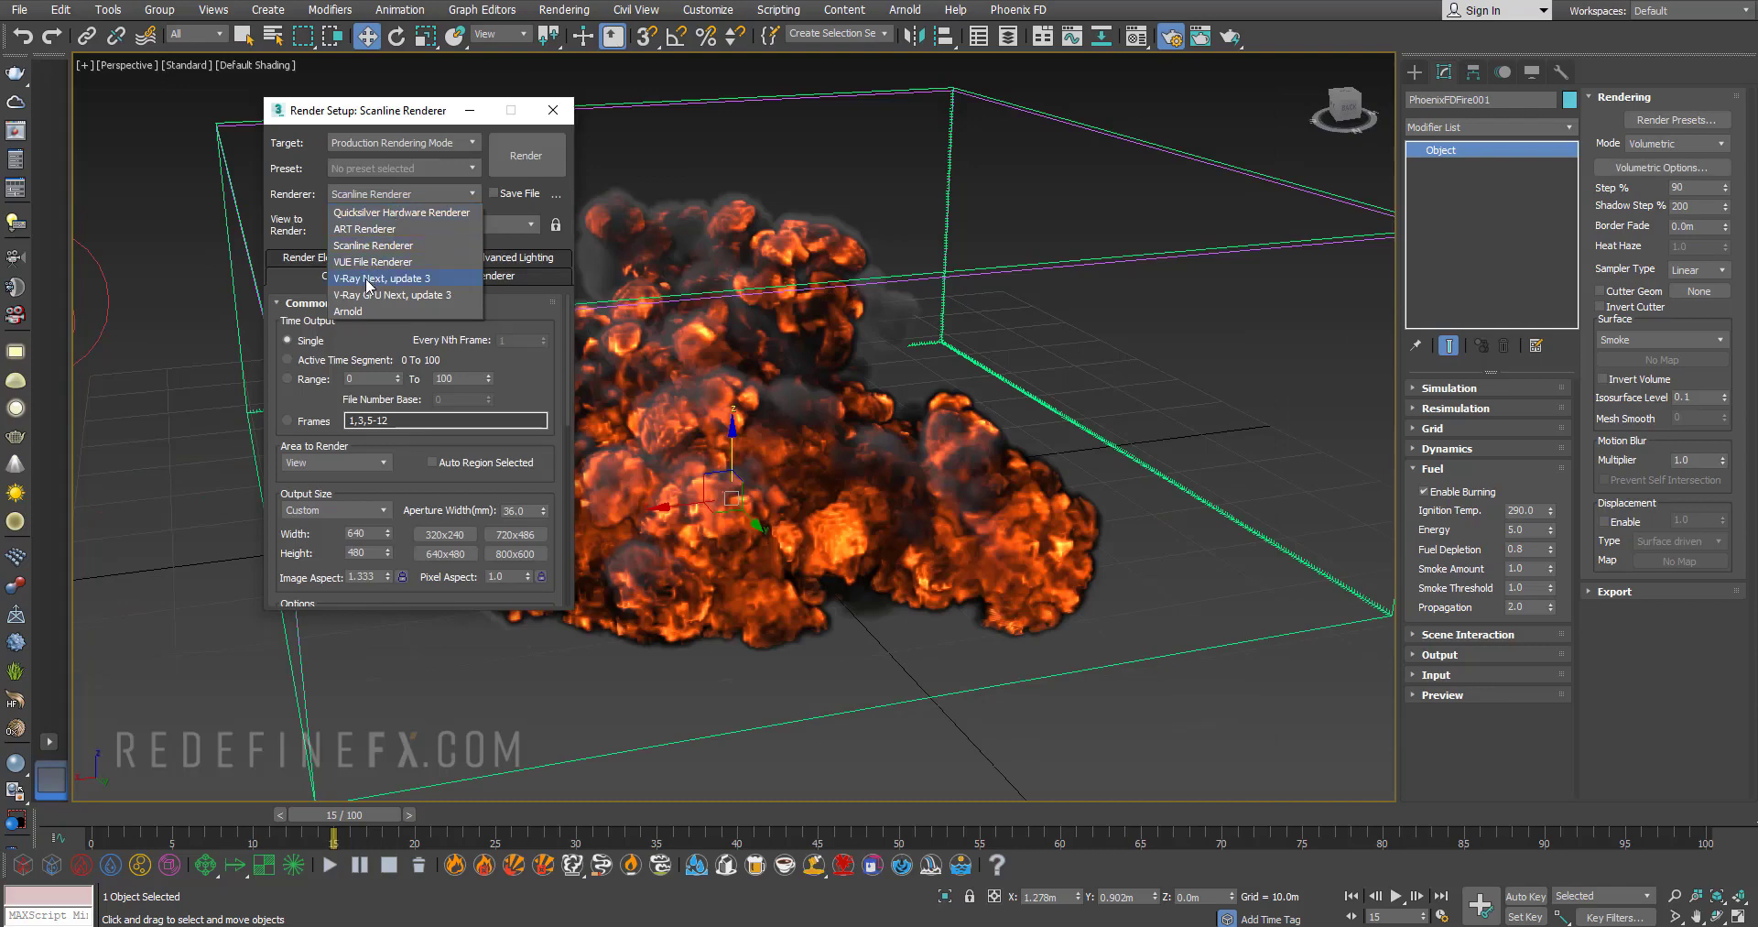
- Set the renderer to V-Ray Next, update 3 and its image sampler type to Bucket
{"action": "left_click", "coordinate": [368, 278]}
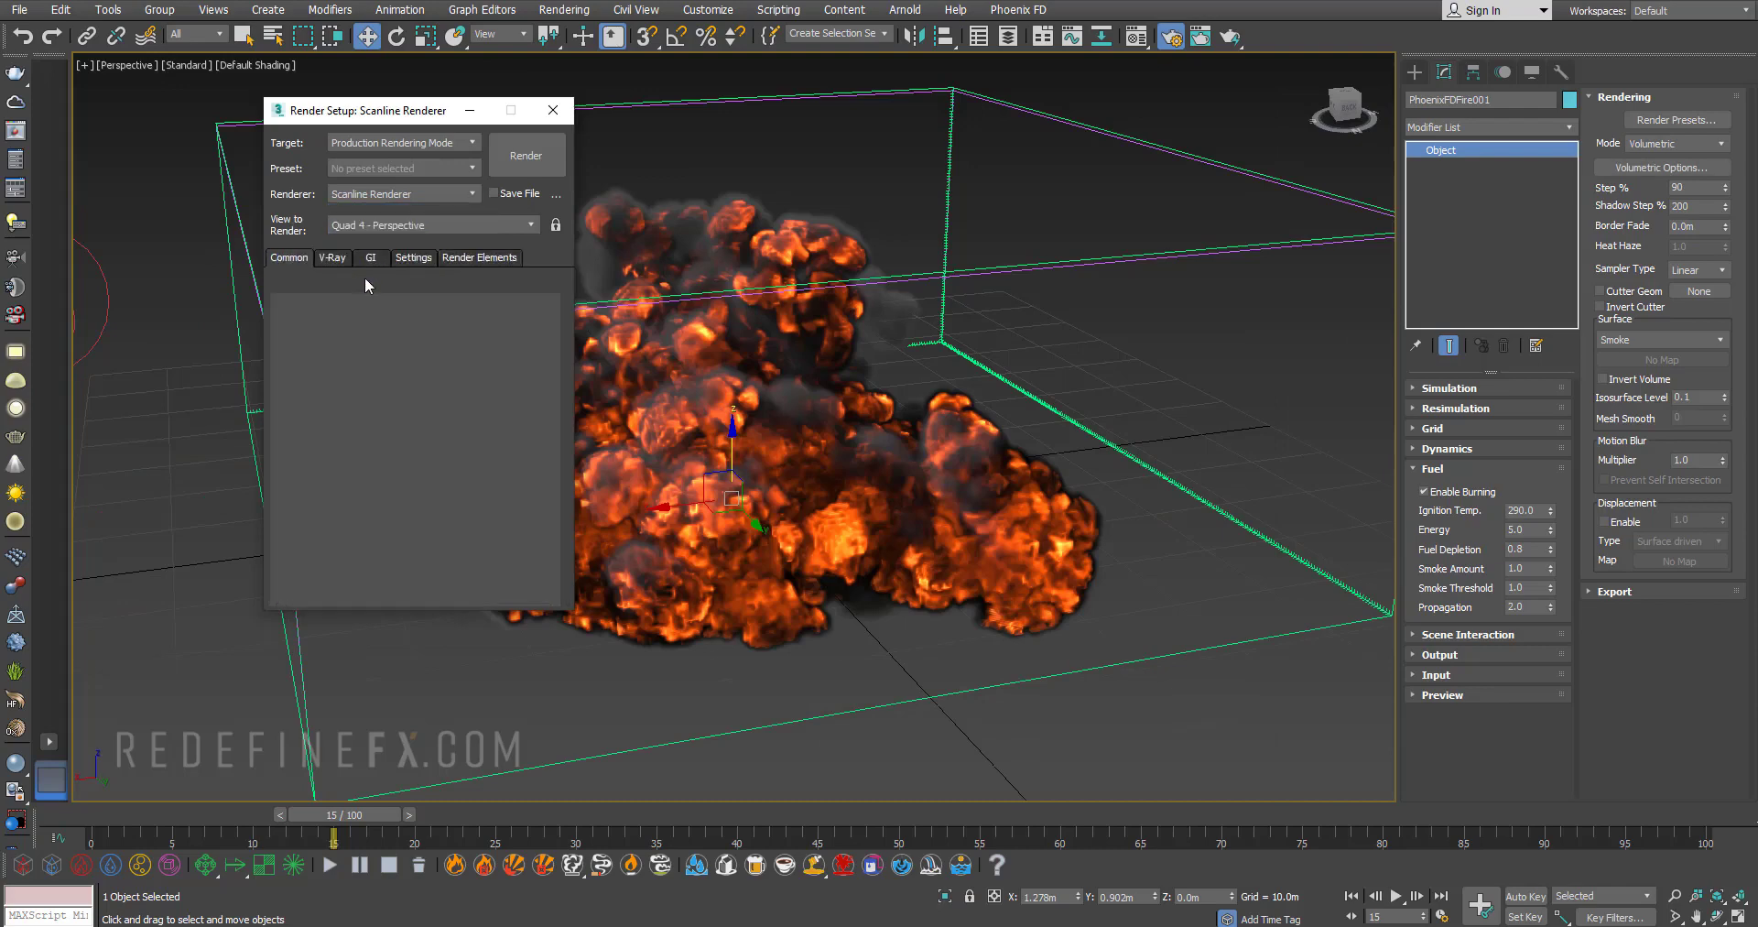
{"action": "left_click", "coordinate": [335, 260]}
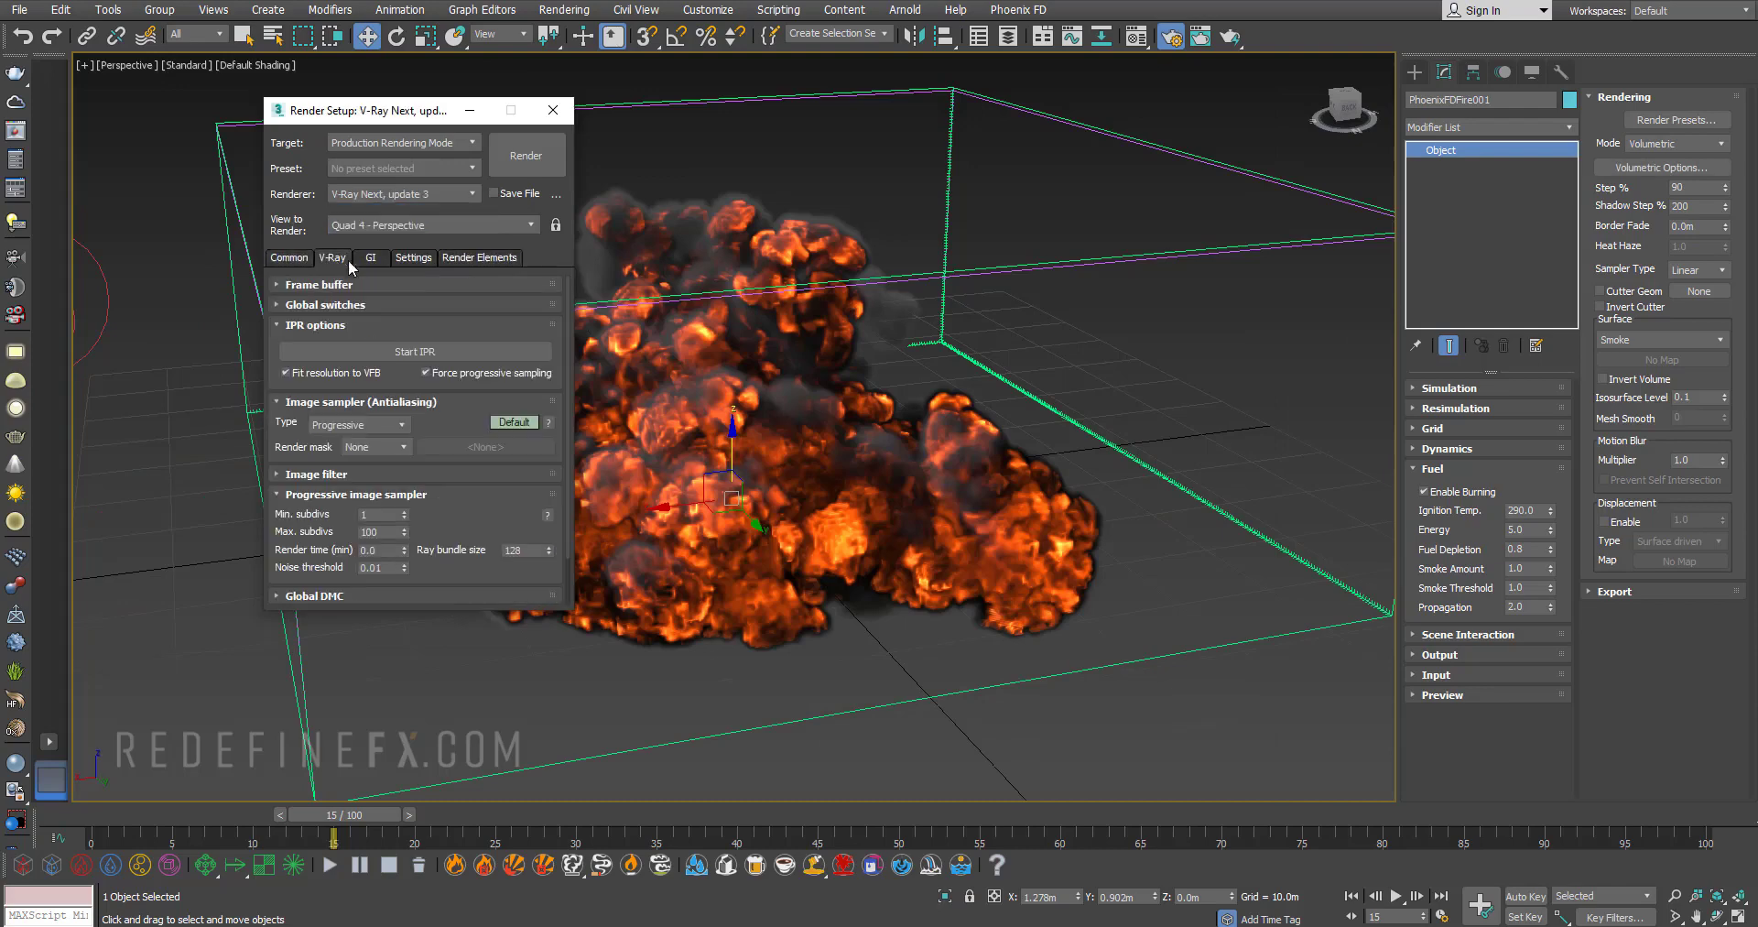
{"action": "left_click", "coordinate": [344, 427]}
{"action": "left_click", "coordinate": [338, 440]}
- Set the bucket image sampler's maximum subdivs to 2
{"action": "double_click", "coordinate": [385, 532]}
{"action": "type", "text": "2"}
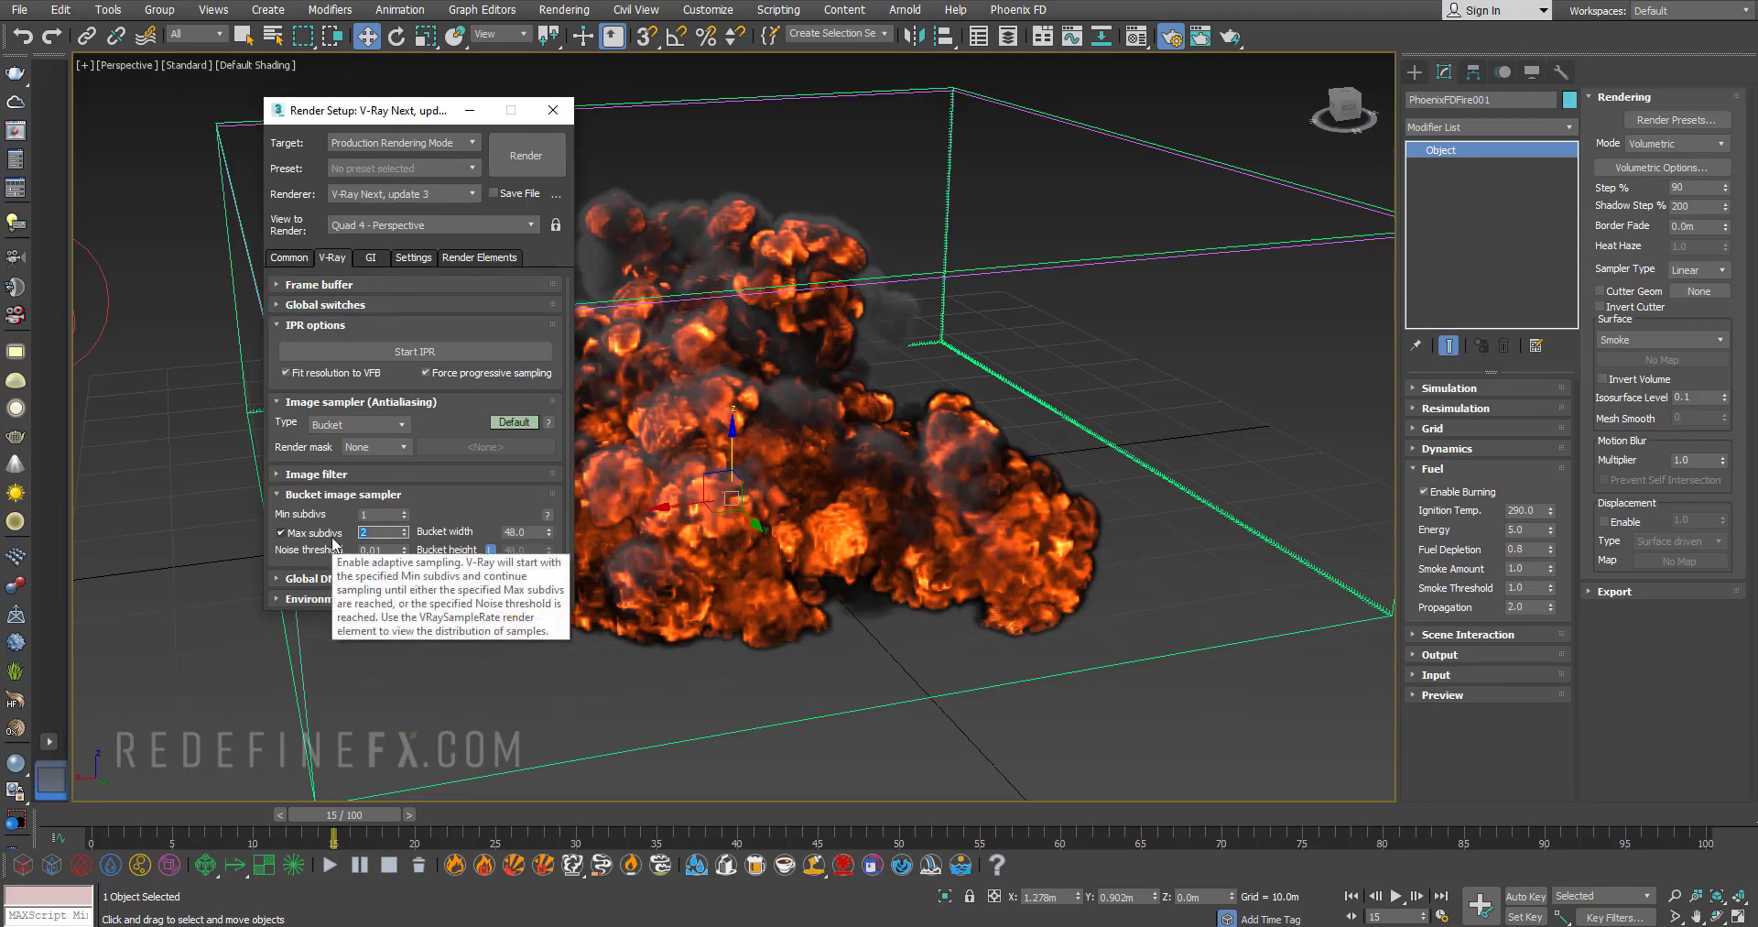
{"action": "left_click", "coordinate": [370, 535]}
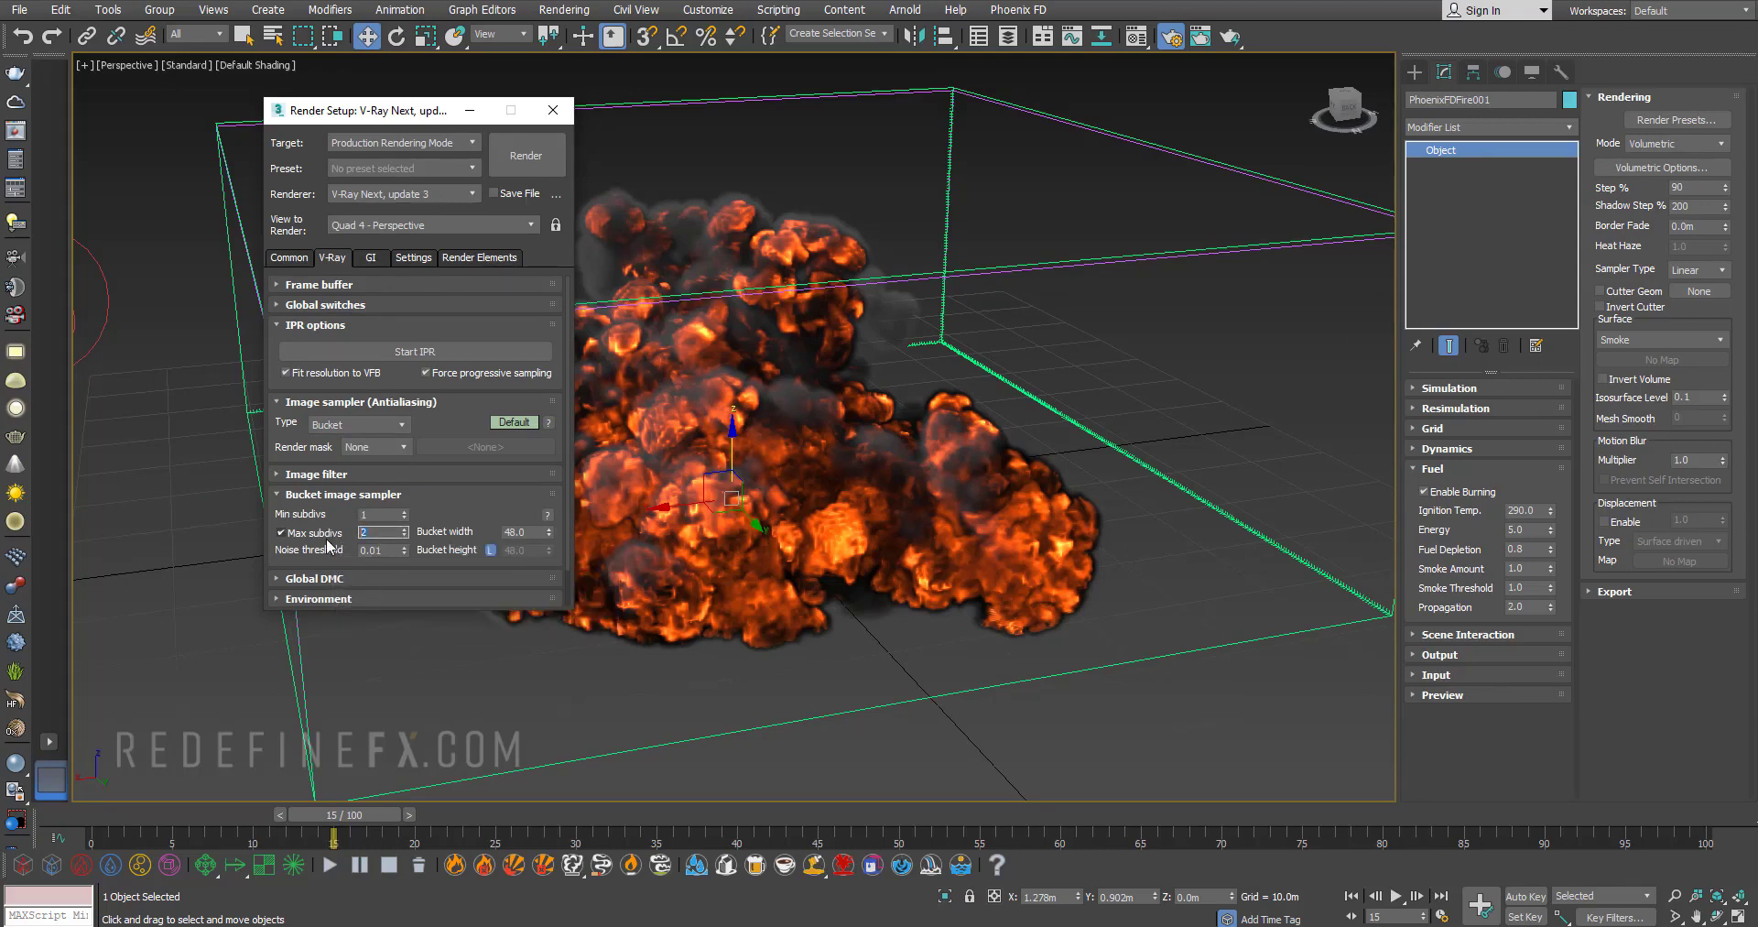
{"action": "key", "text": "BackSpace"}
{"action": "type", "text": "4"}
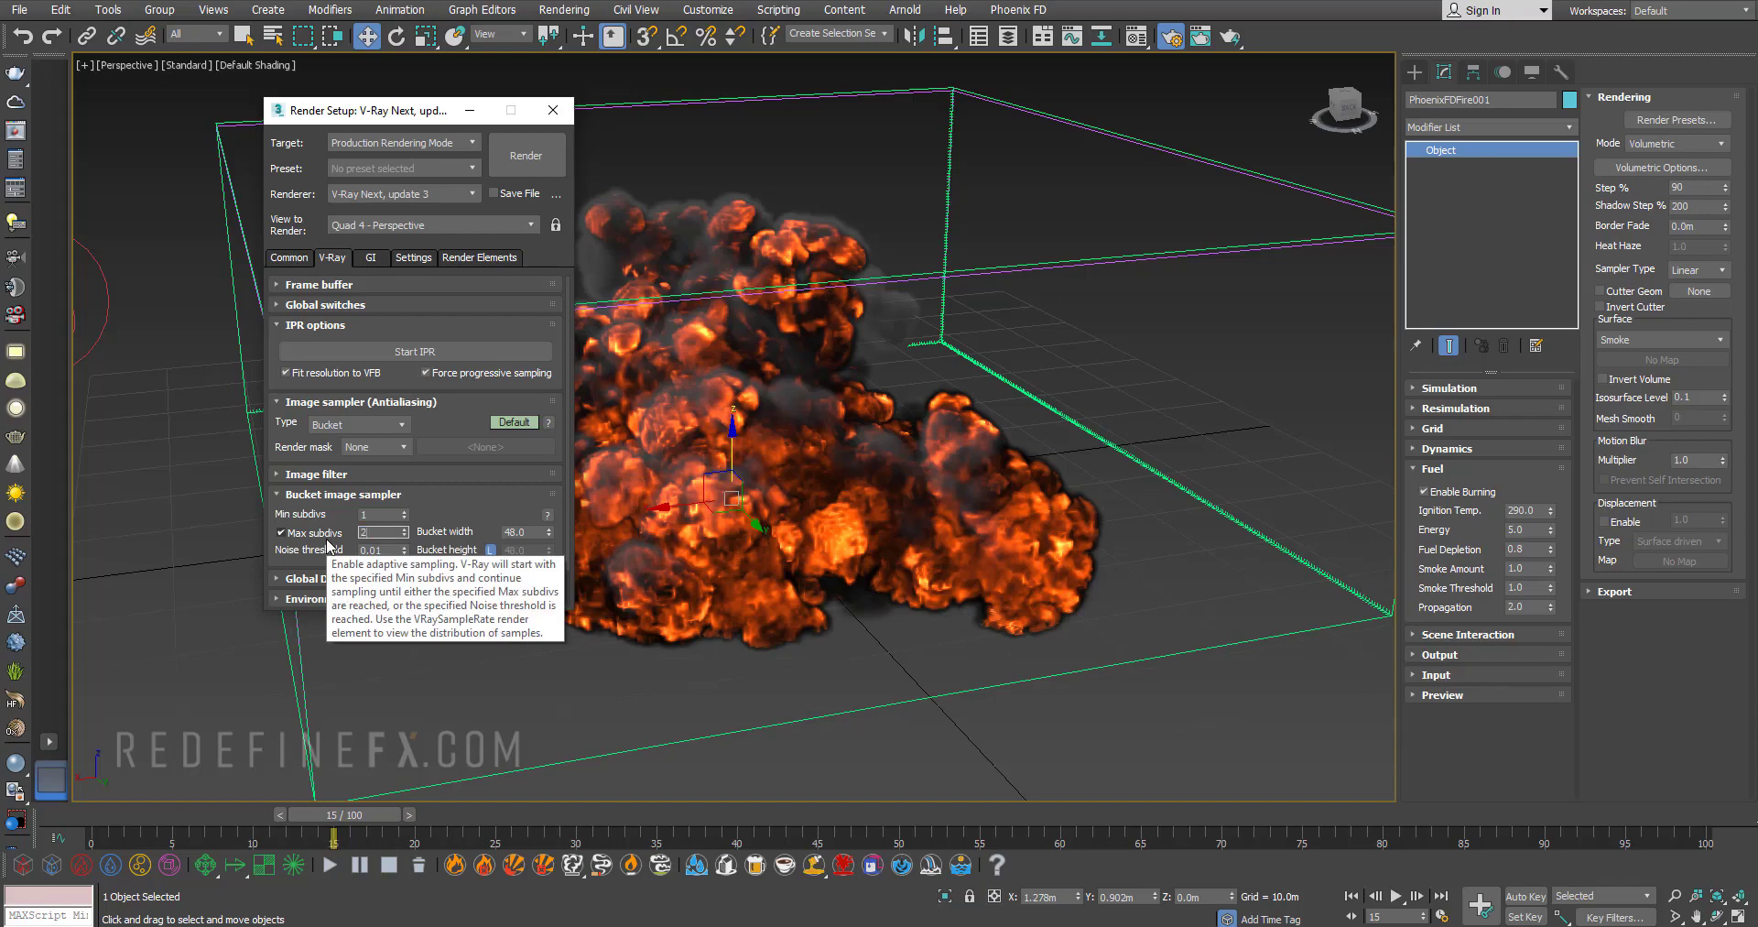
- Review the global illumination engines and the light cache settings
{"action": "left_click", "coordinate": [370, 258]}
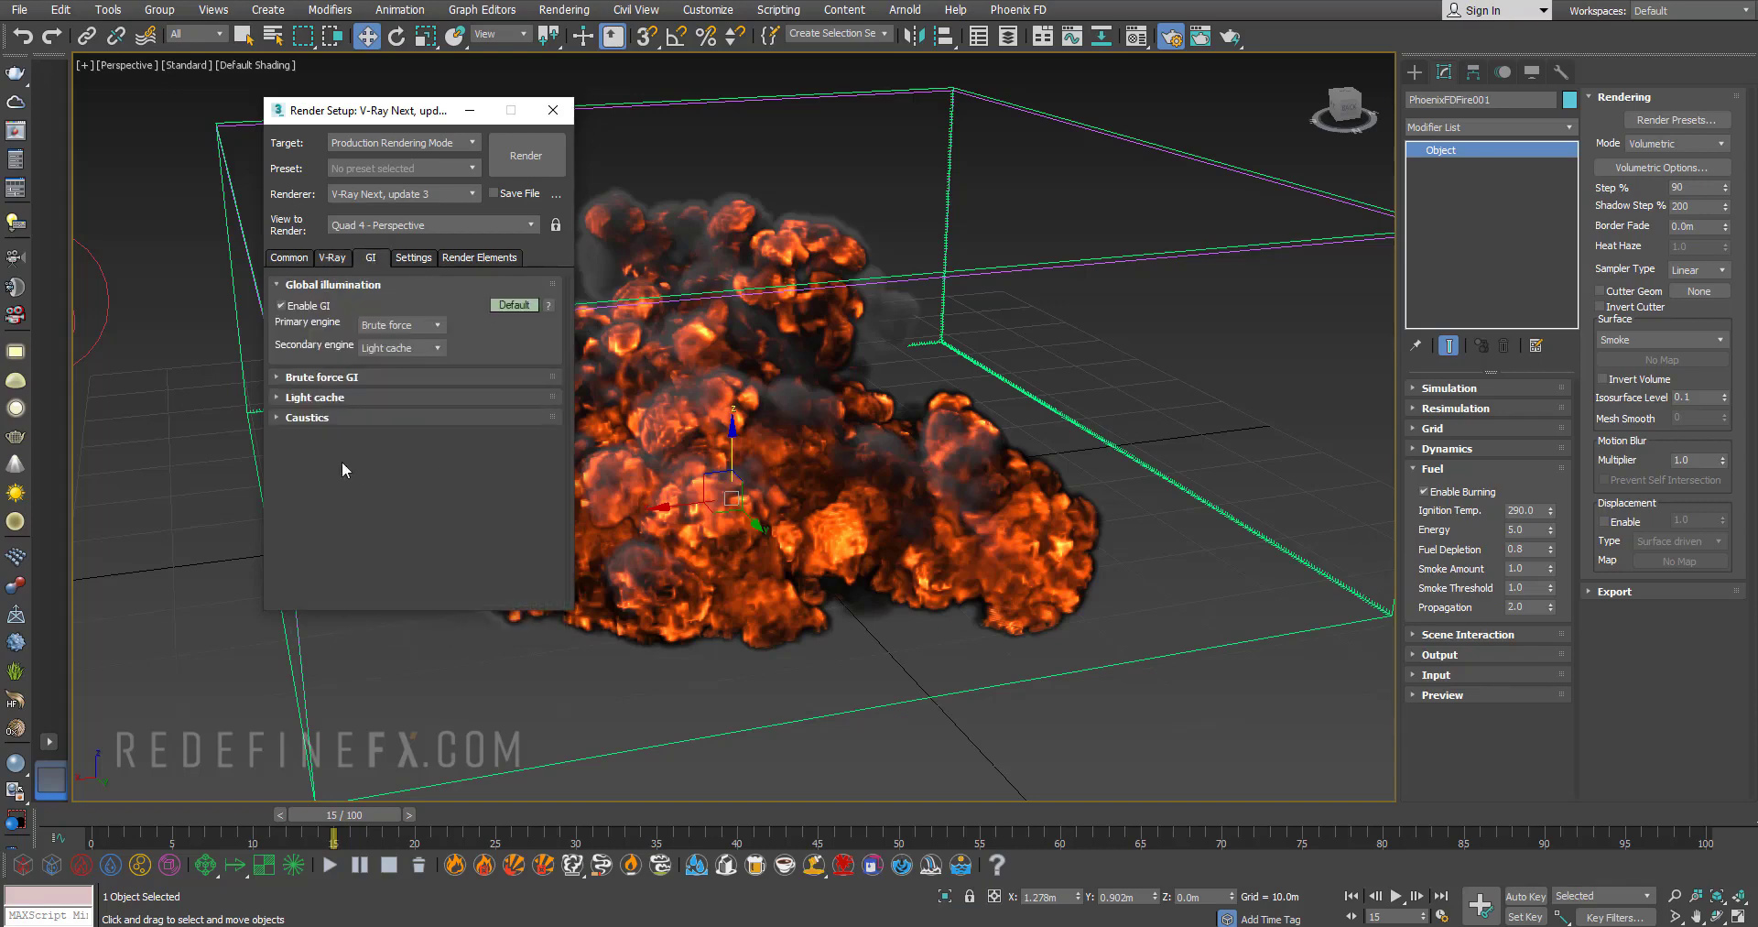
{"action": "left_click", "coordinate": [325, 399]}
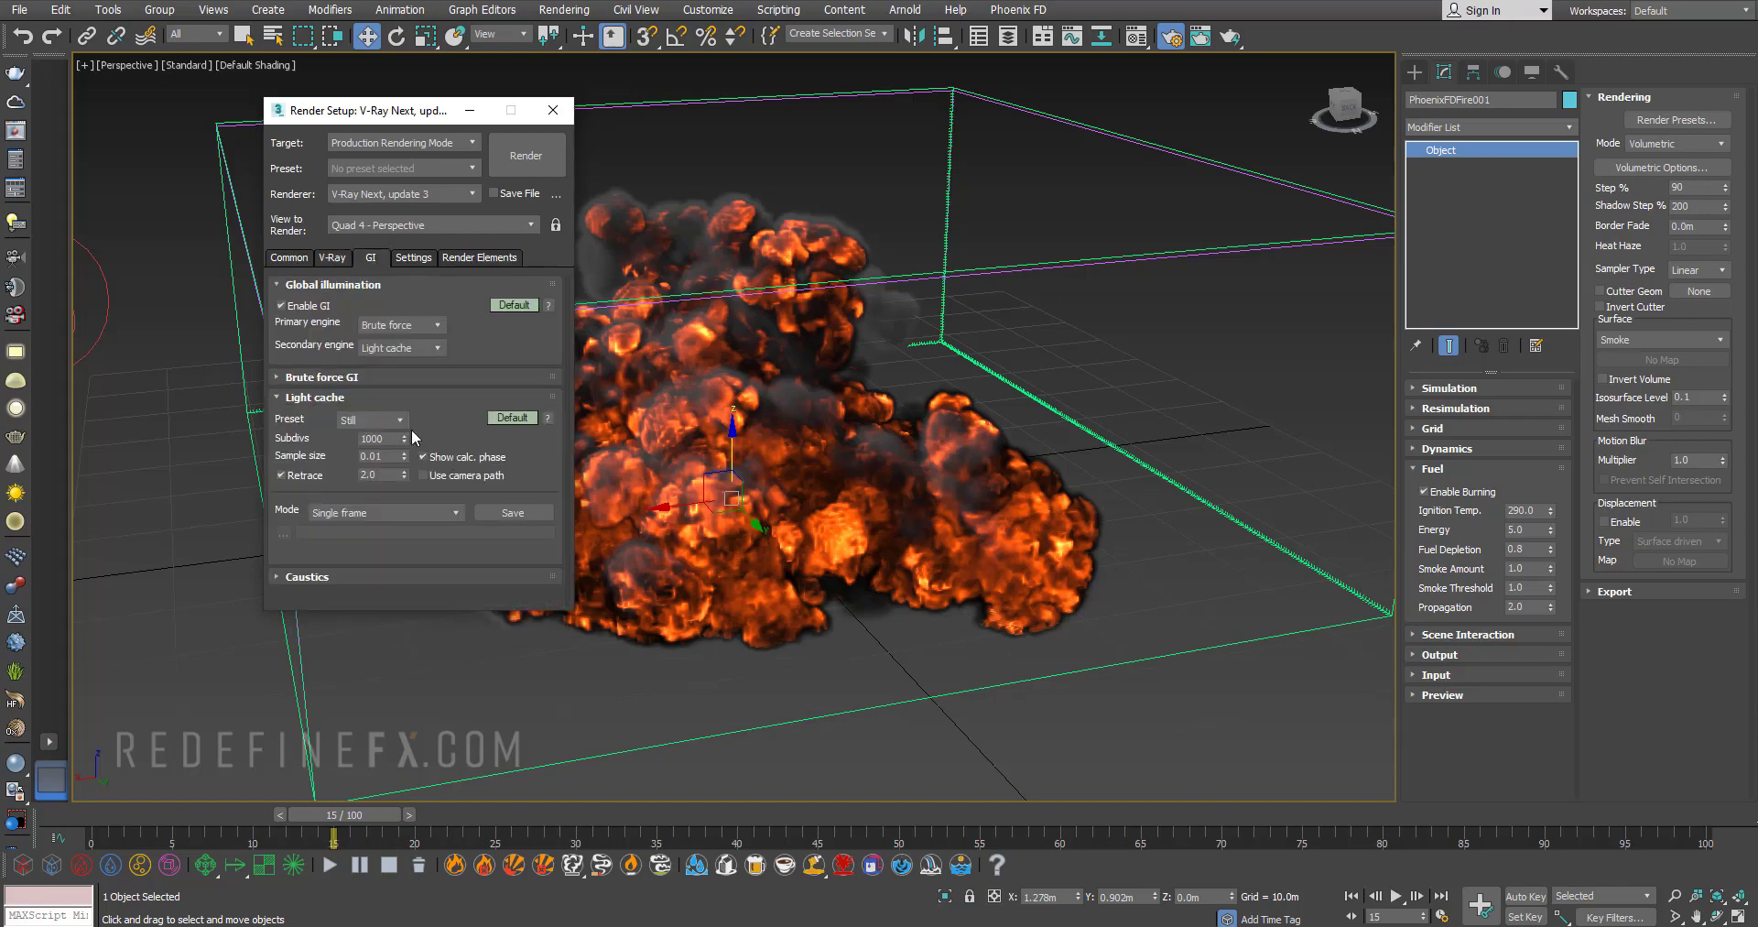
{"action": "left_click", "coordinate": [320, 260]}
- Set the render output size to the HDTV (video) format at 1280x720
{"action": "left_click", "coordinate": [291, 258]}
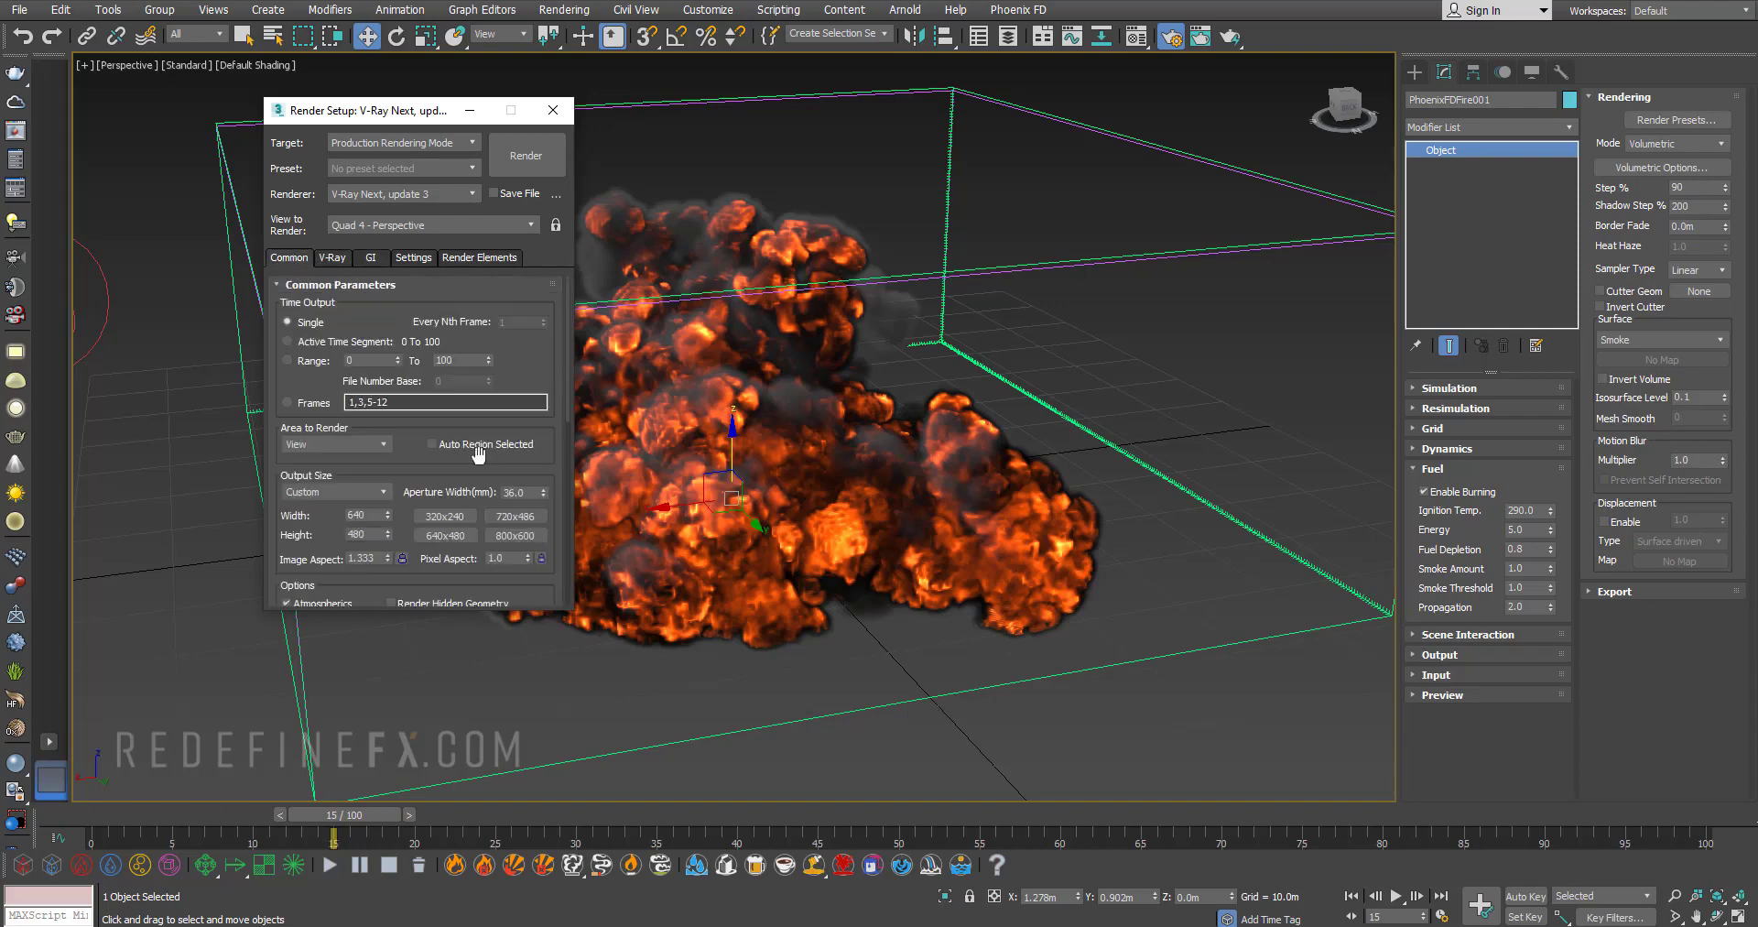
{"action": "left_click", "coordinate": [329, 488]}
{"action": "left_click", "coordinate": [302, 726]}
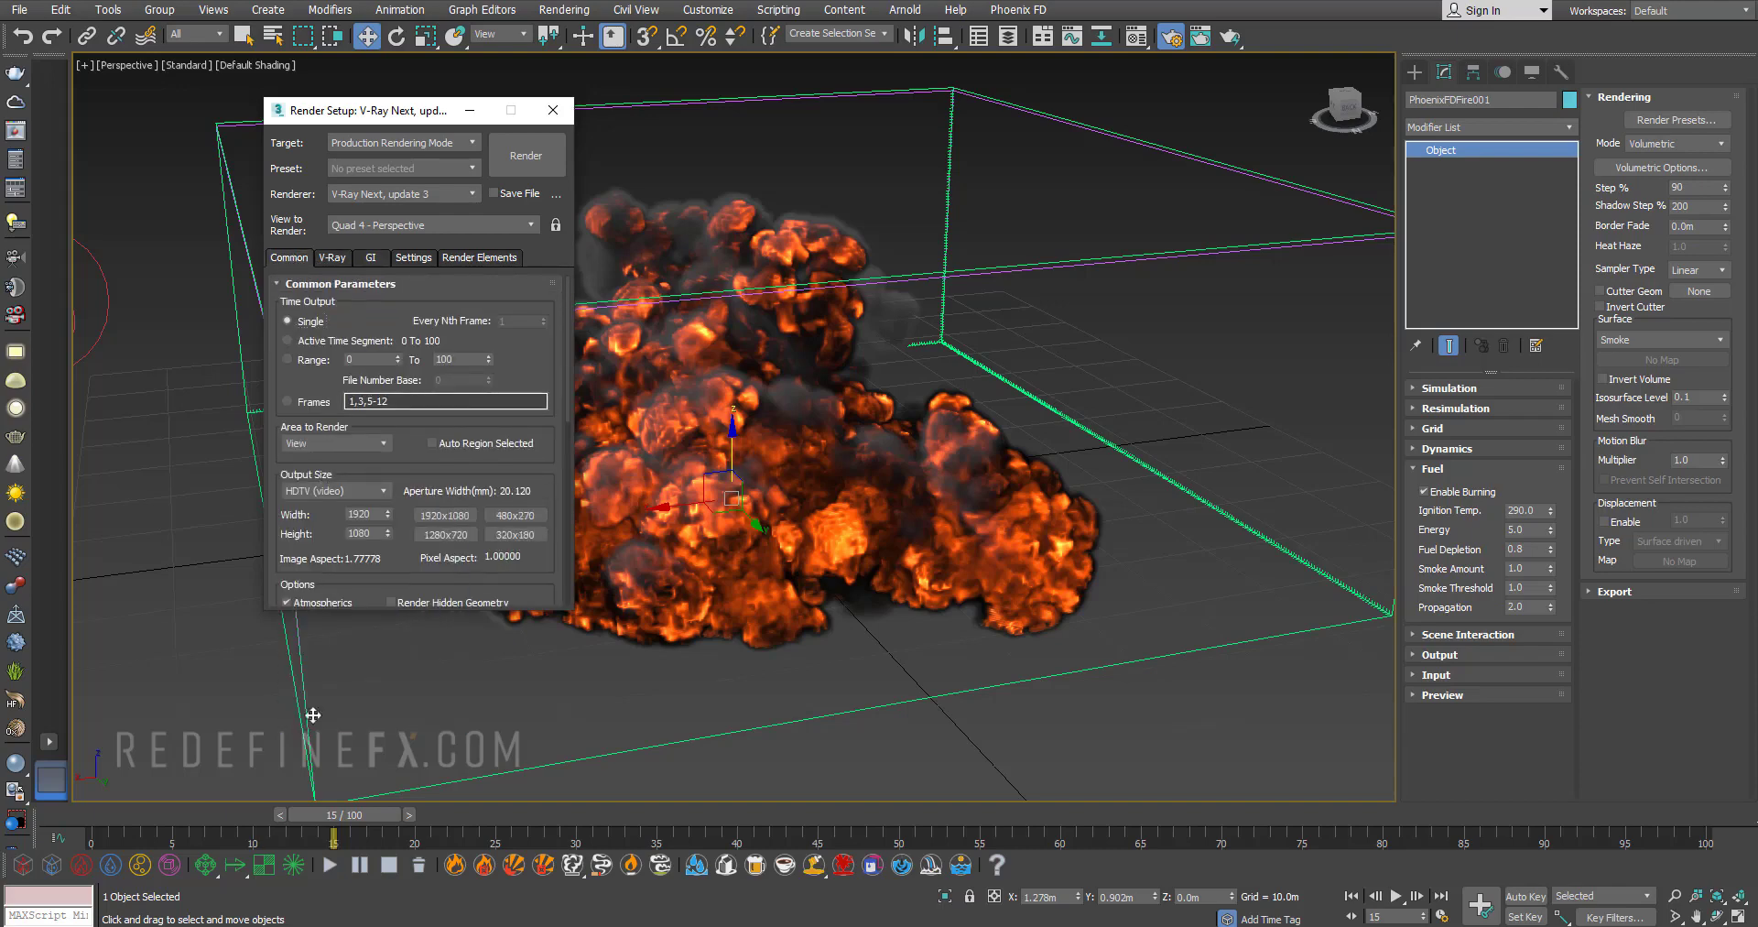
{"action": "left_click", "coordinate": [446, 536]}
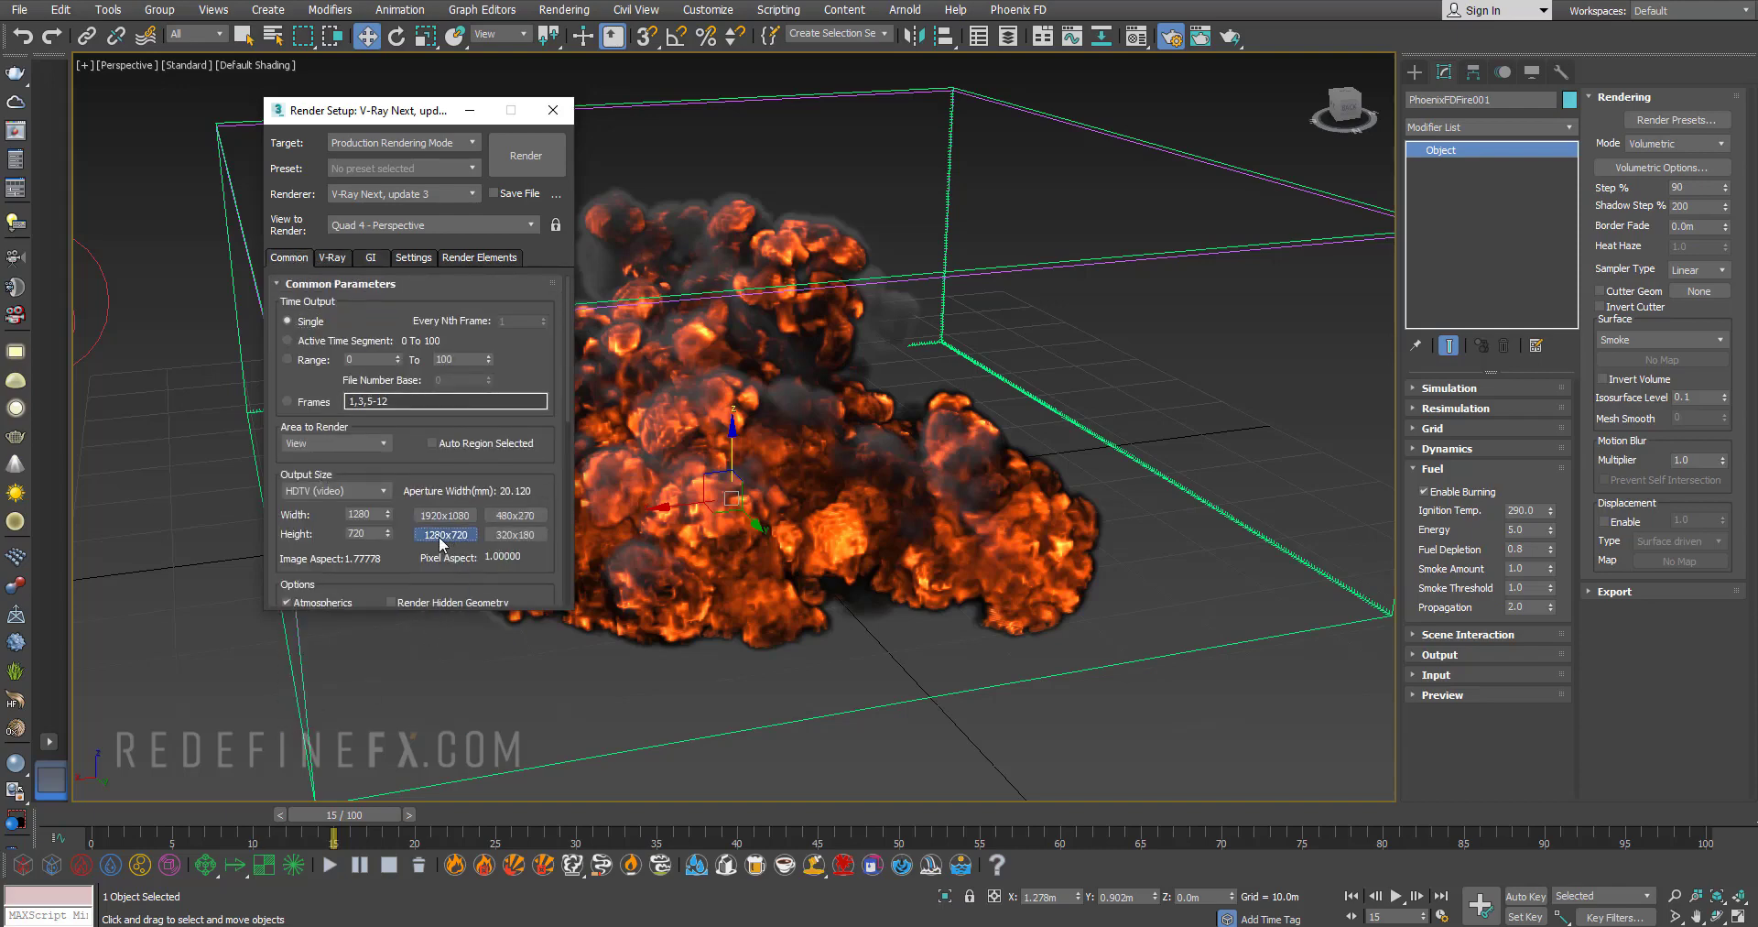
- Render a test frame of the explosion and close the V-Ray frame buffer
{"action": "left_click", "coordinate": [1230, 36]}
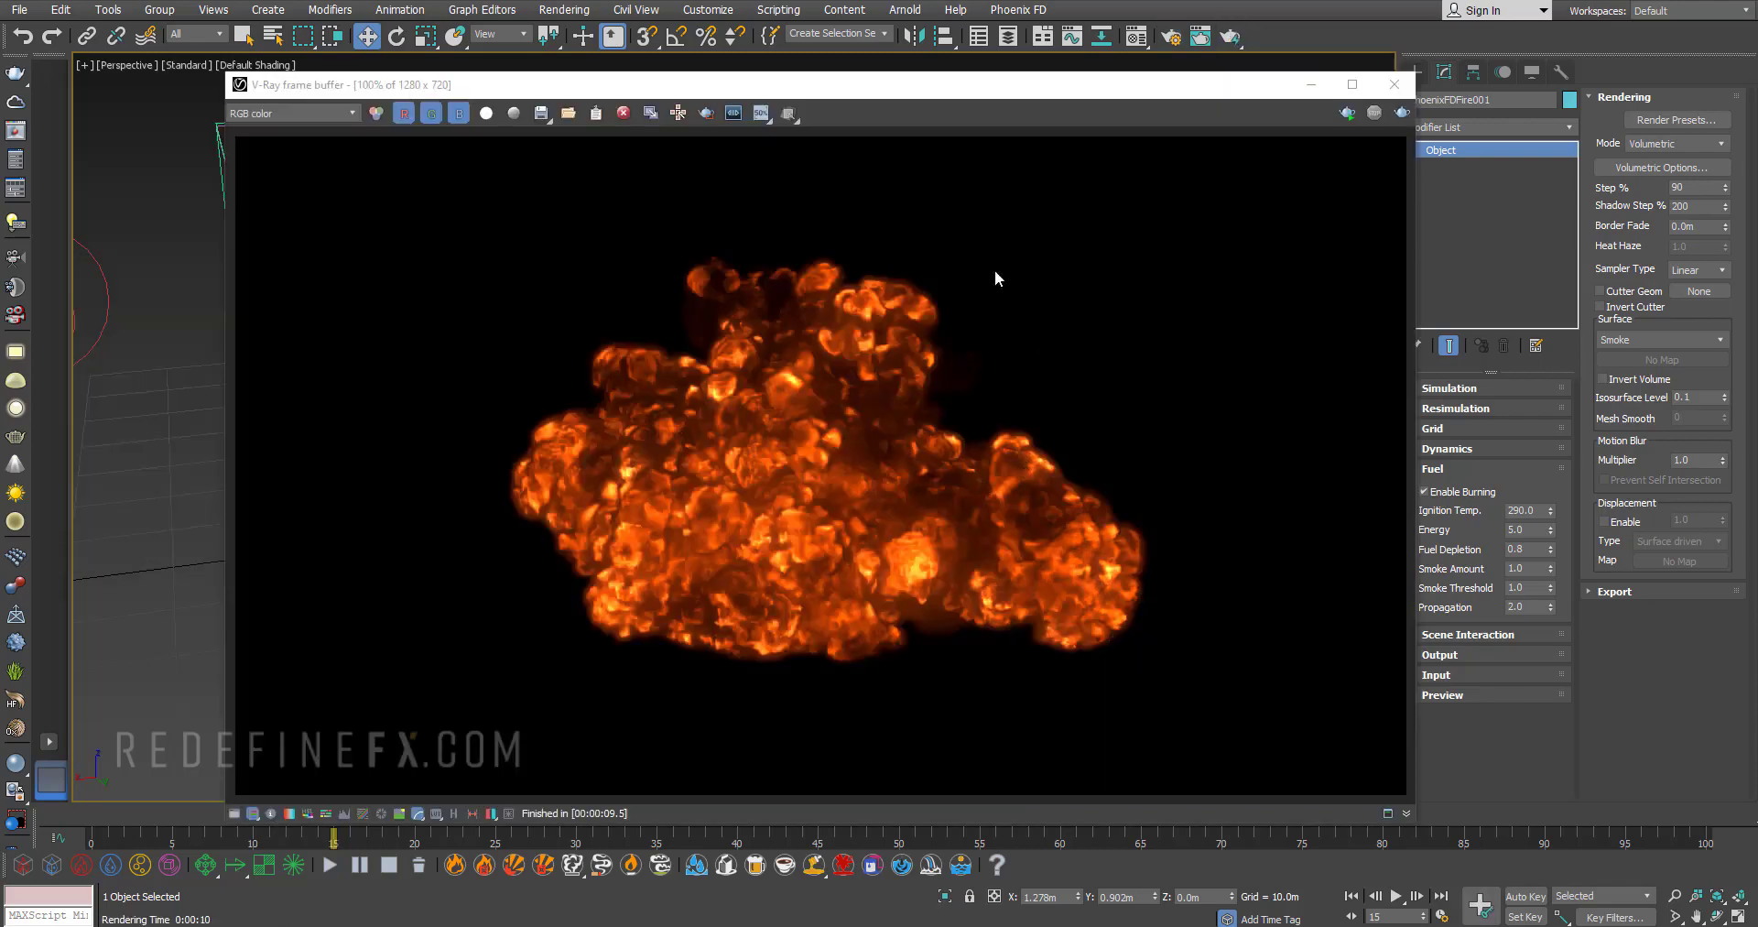
{"action": "left_click", "coordinate": [1393, 84]}
- Create a physical camera from the current view and show the scene in a maximized perspective viewport
{"action": "key", "text": "ctrl+c"}
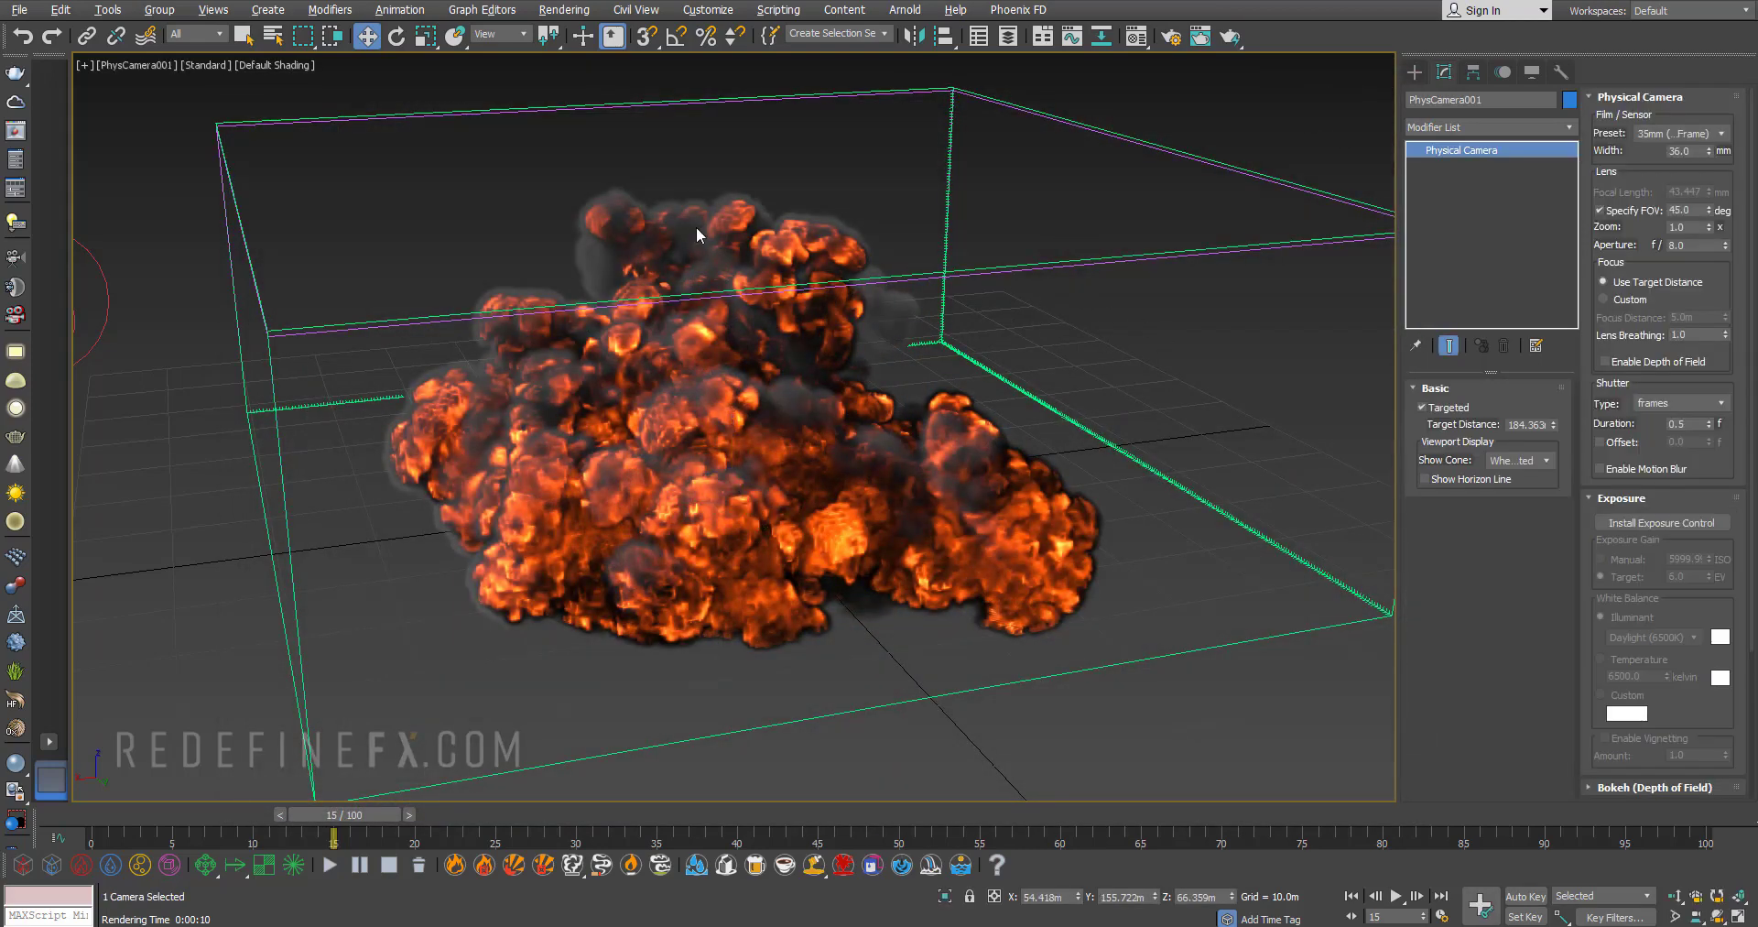
{"action": "key", "text": "alt+w"}
{"action": "key", "text": "p"}
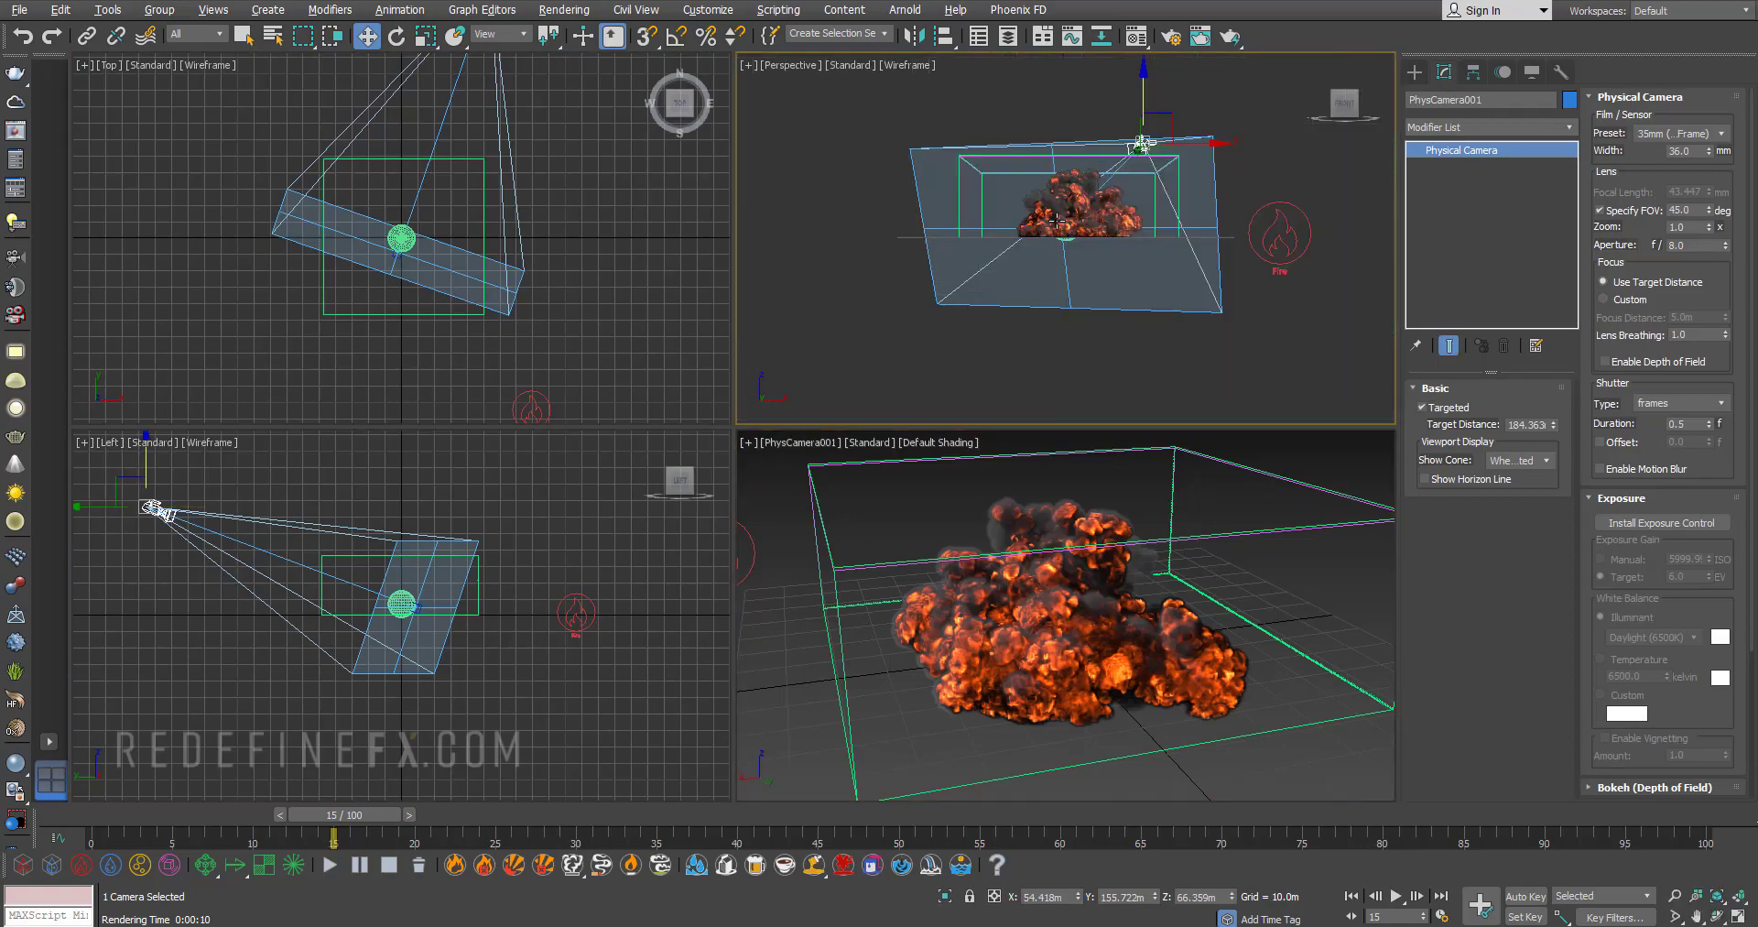
{"action": "middle_click_drag", "start_coordinate": [1060, 222], "coordinate": [1106, 300], "text": "alt"}
{"action": "key", "text": "alt+w"}
- Create a VRayLight plane about 73 m long and 142 m wide on the ground beside the explosion grid
{"action": "middle_click_drag", "start_coordinate": [1000, 305], "coordinate": [713, 403], "text": "alt"}
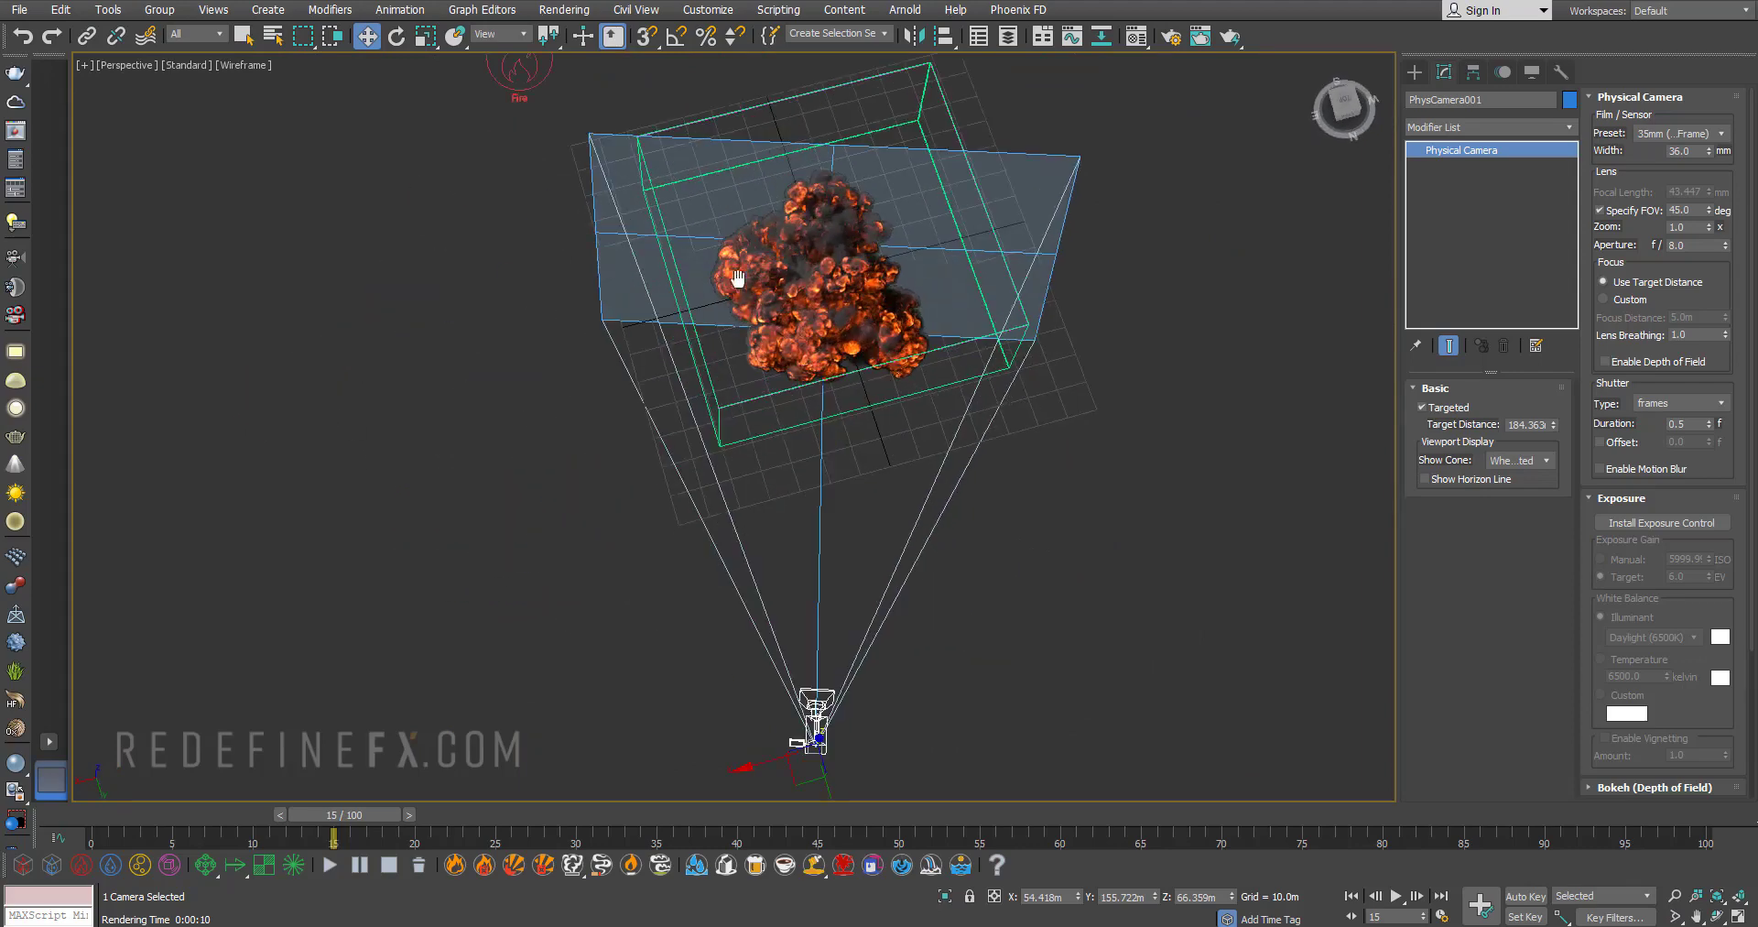
{"action": "middle_click_drag", "start_coordinate": [593, 220], "coordinate": [714, 287]}
{"action": "middle_click_drag", "start_coordinate": [795, 333], "coordinate": [686, 355]}
{"action": "left_click", "coordinate": [1415, 72]}
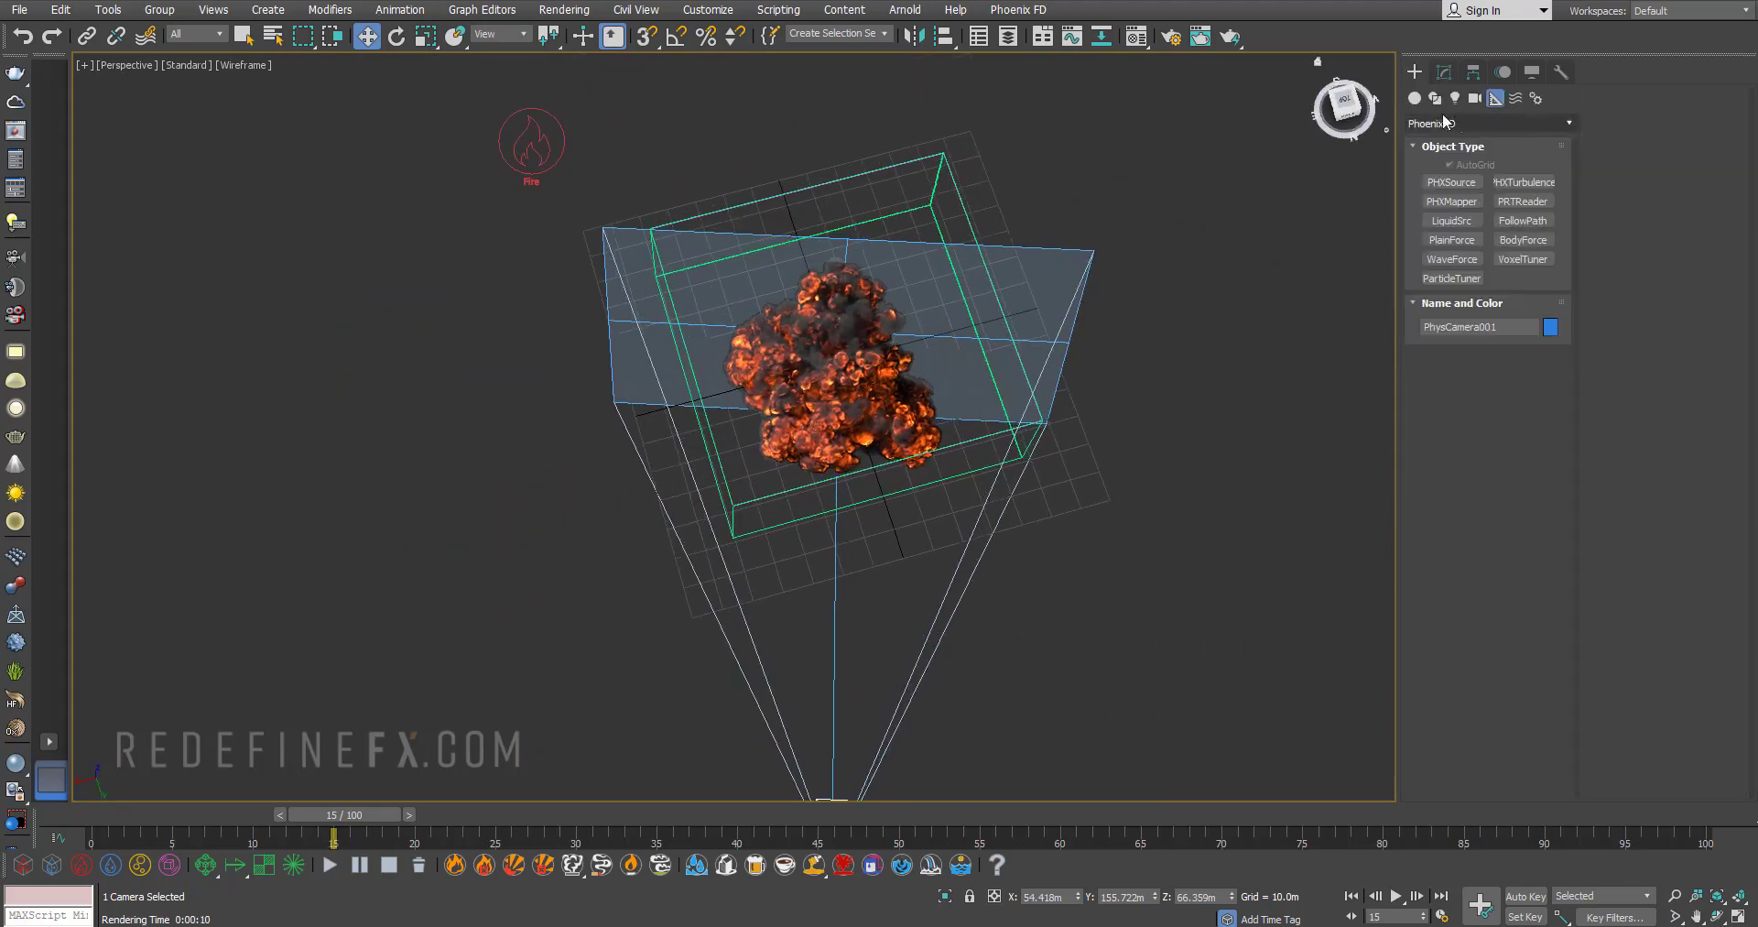
{"action": "left_click", "coordinate": [1455, 98]}
{"action": "left_click", "coordinate": [1466, 123]}
{"action": "left_click", "coordinate": [1429, 174]}
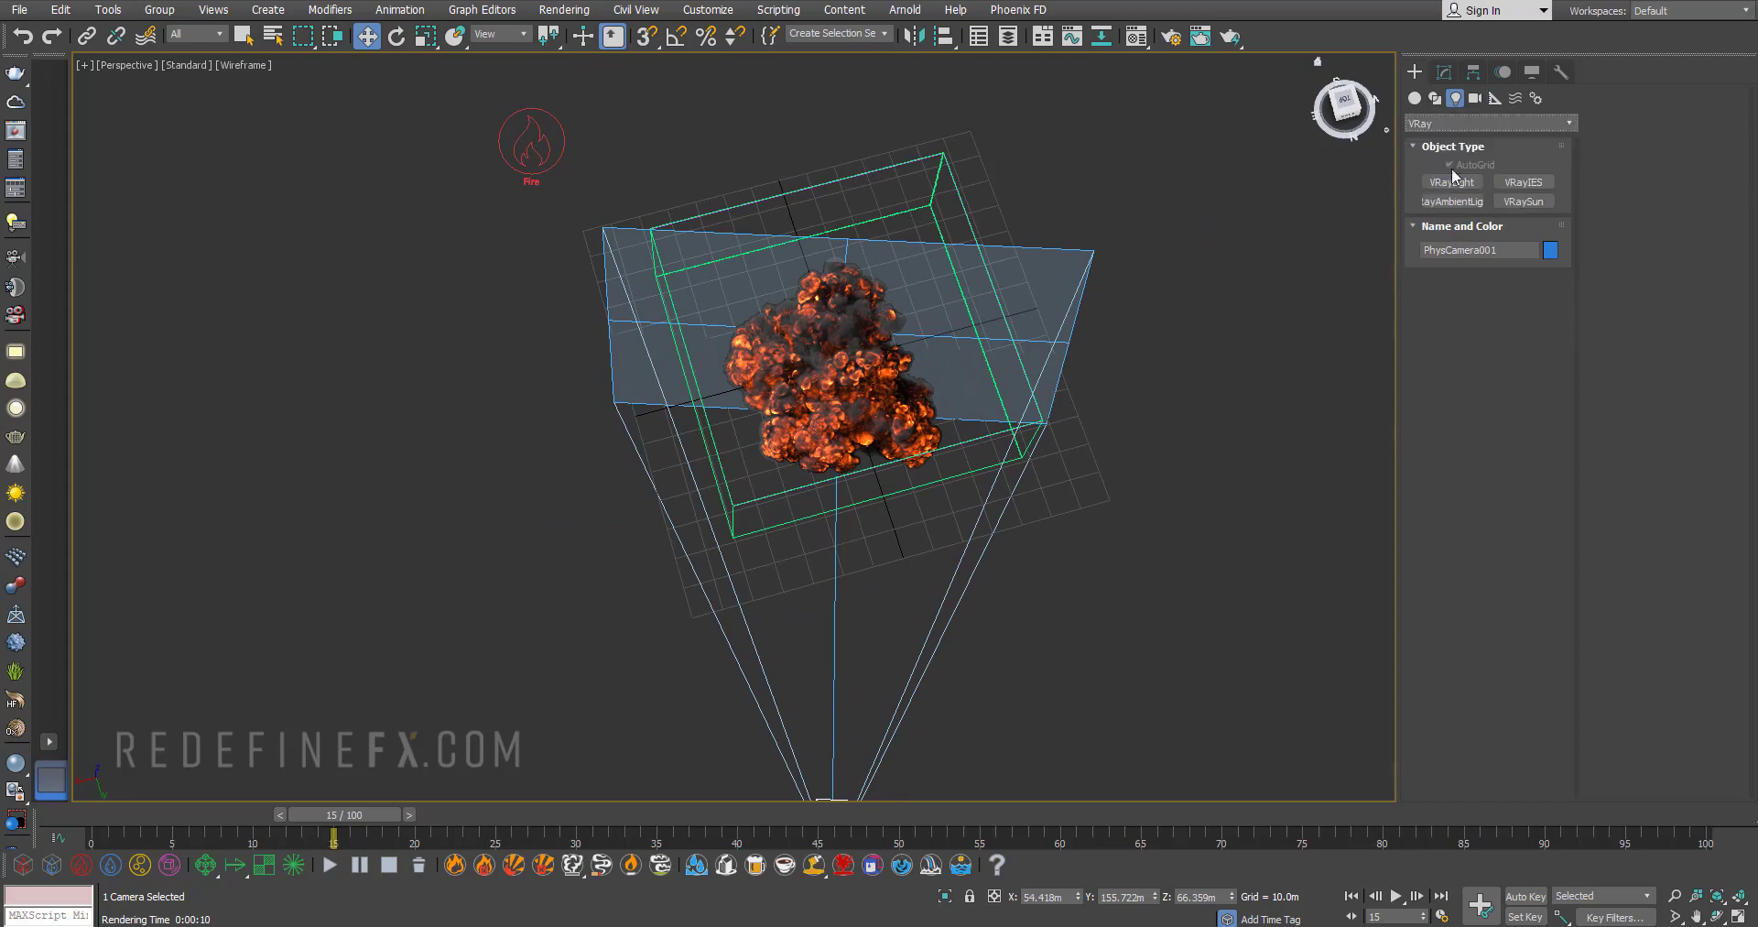
{"action": "left_click", "coordinate": [1453, 182]}
{"action": "left_click_drag", "start_coordinate": [592, 243], "coordinate": [478, 702]}
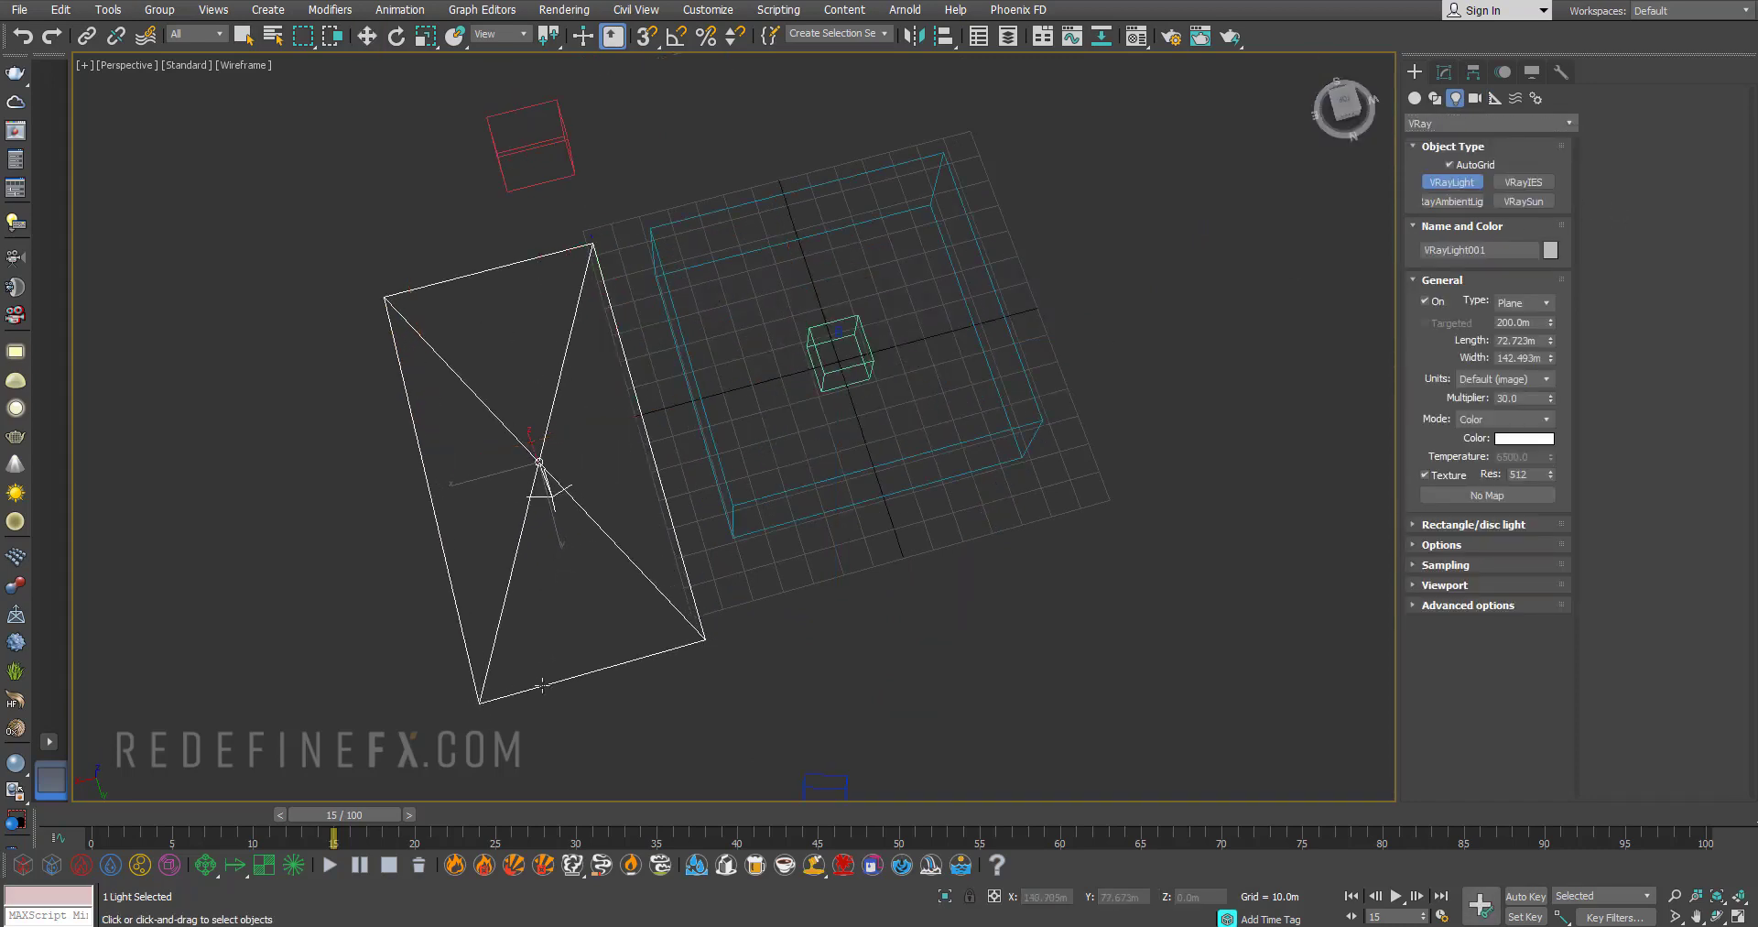
- Set the plane light's multiplier to 5 and make the light invisible
{"action": "key", "text": "w"}
{"action": "middle_click_drag", "start_coordinate": [620, 640], "coordinate": [586, 611], "text": "alt"}
{"action": "left_click", "coordinate": [1444, 72]}
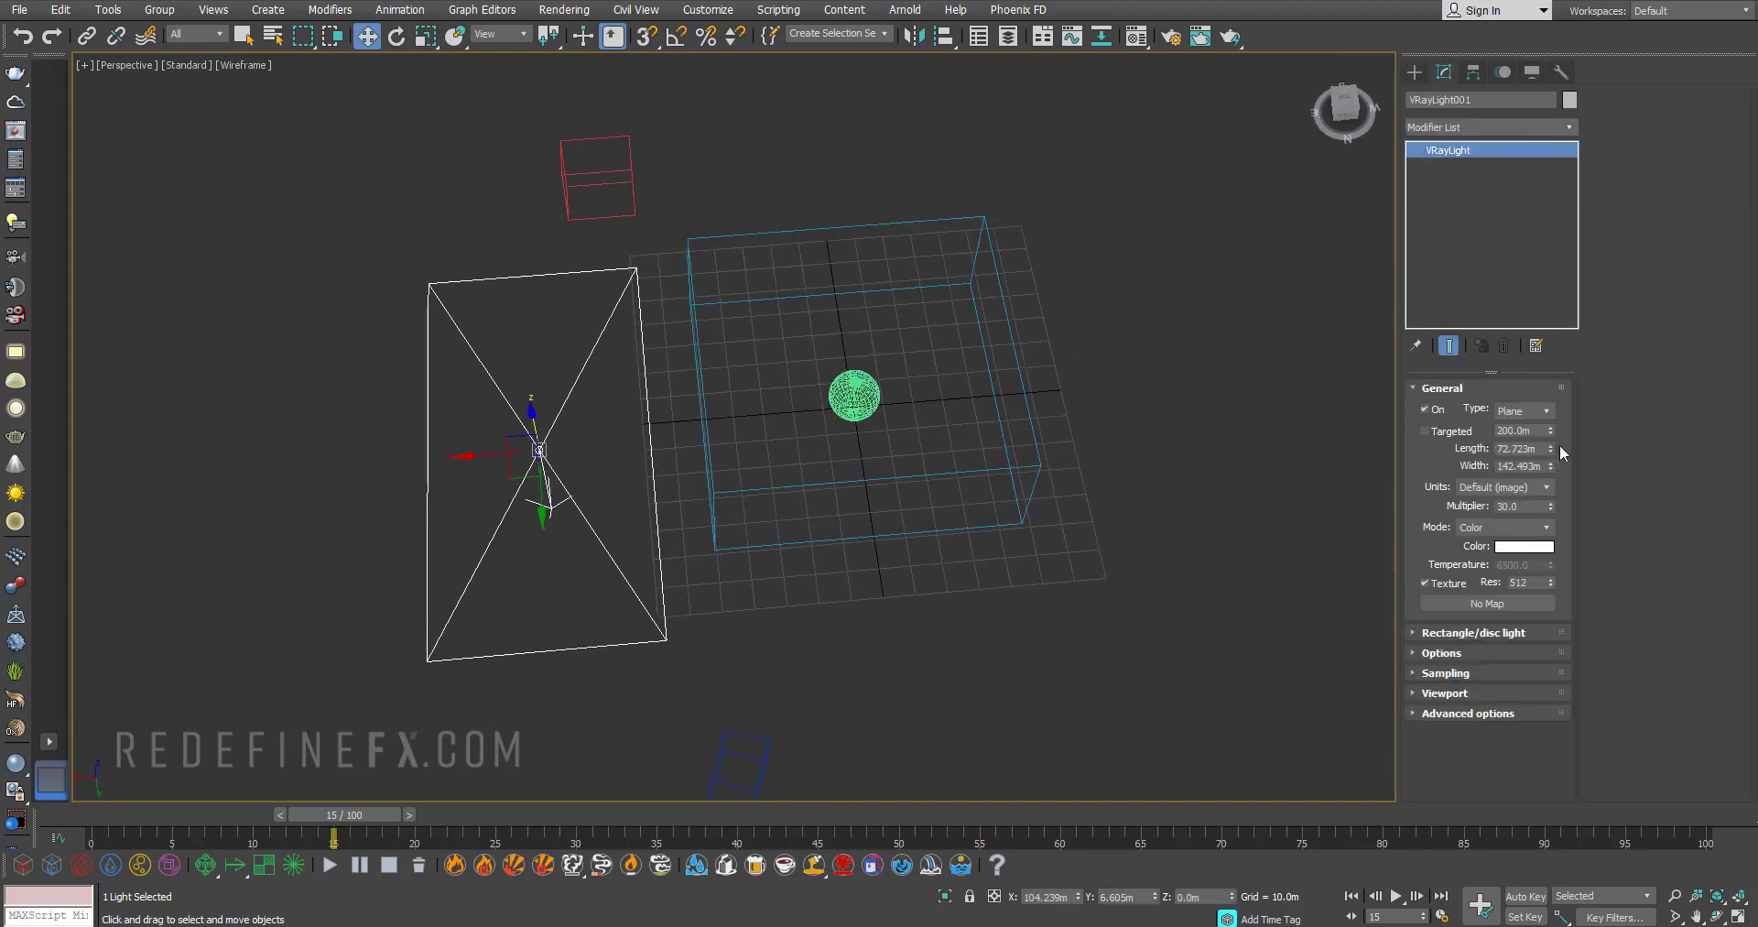
{"action": "double_click", "coordinate": [1524, 507]}
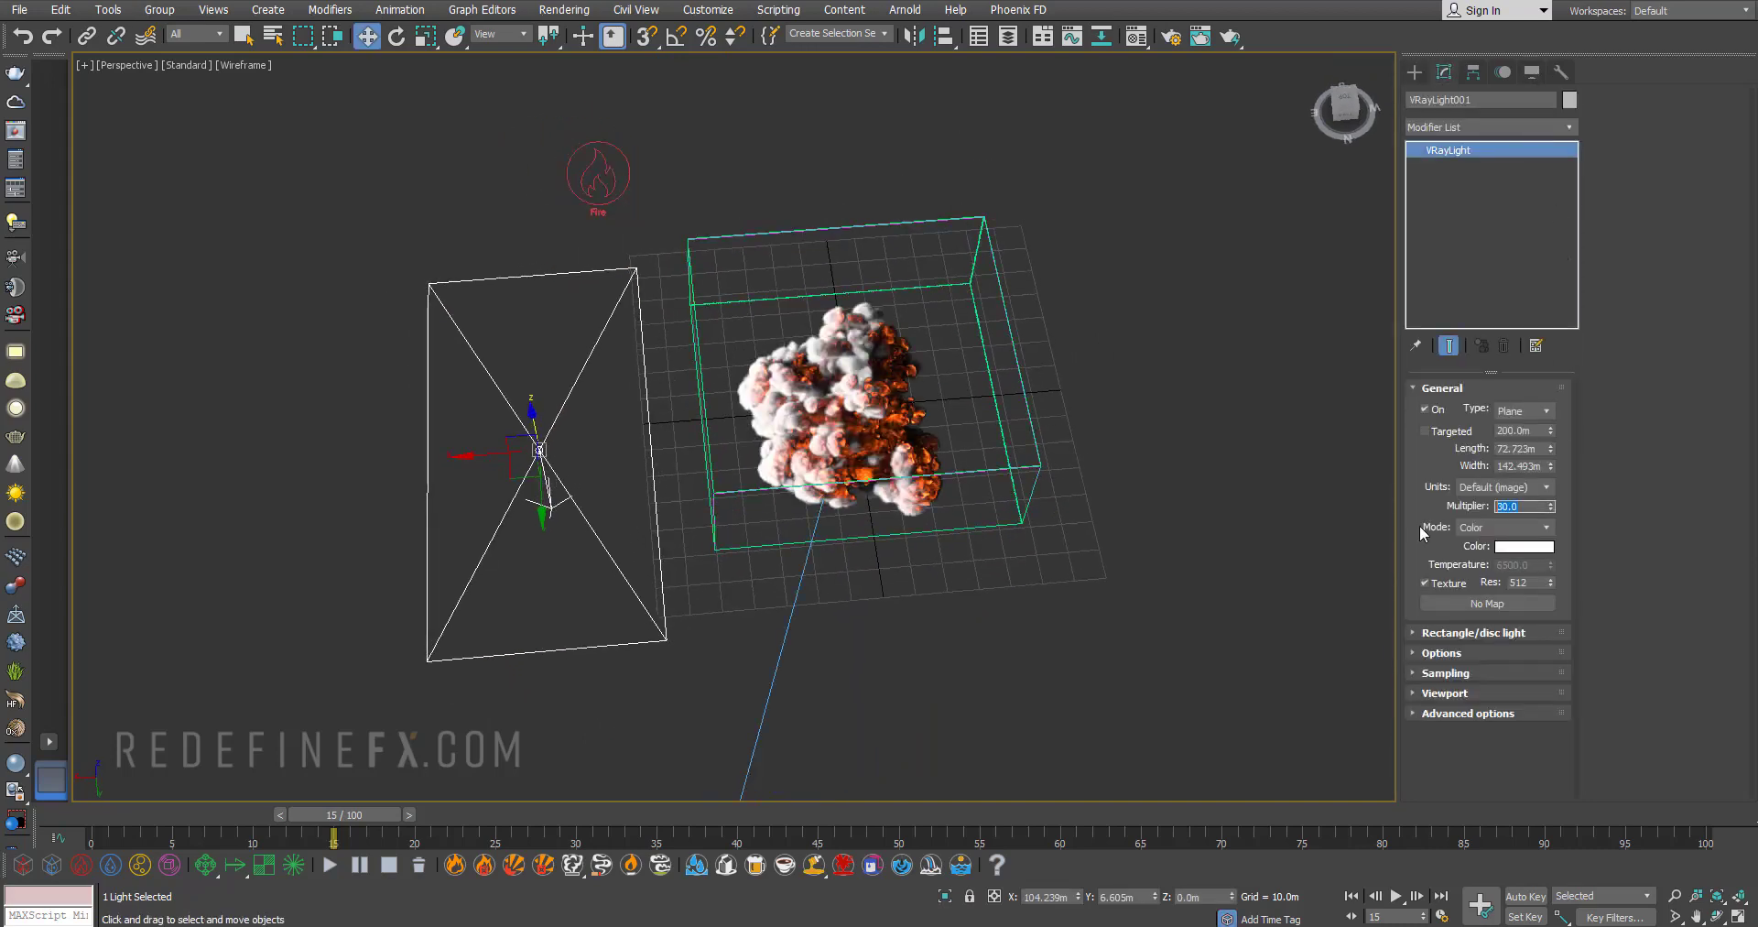
{"action": "middle_click_drag", "start_coordinate": [844, 372], "coordinate": [640, 263], "text": "alt"}
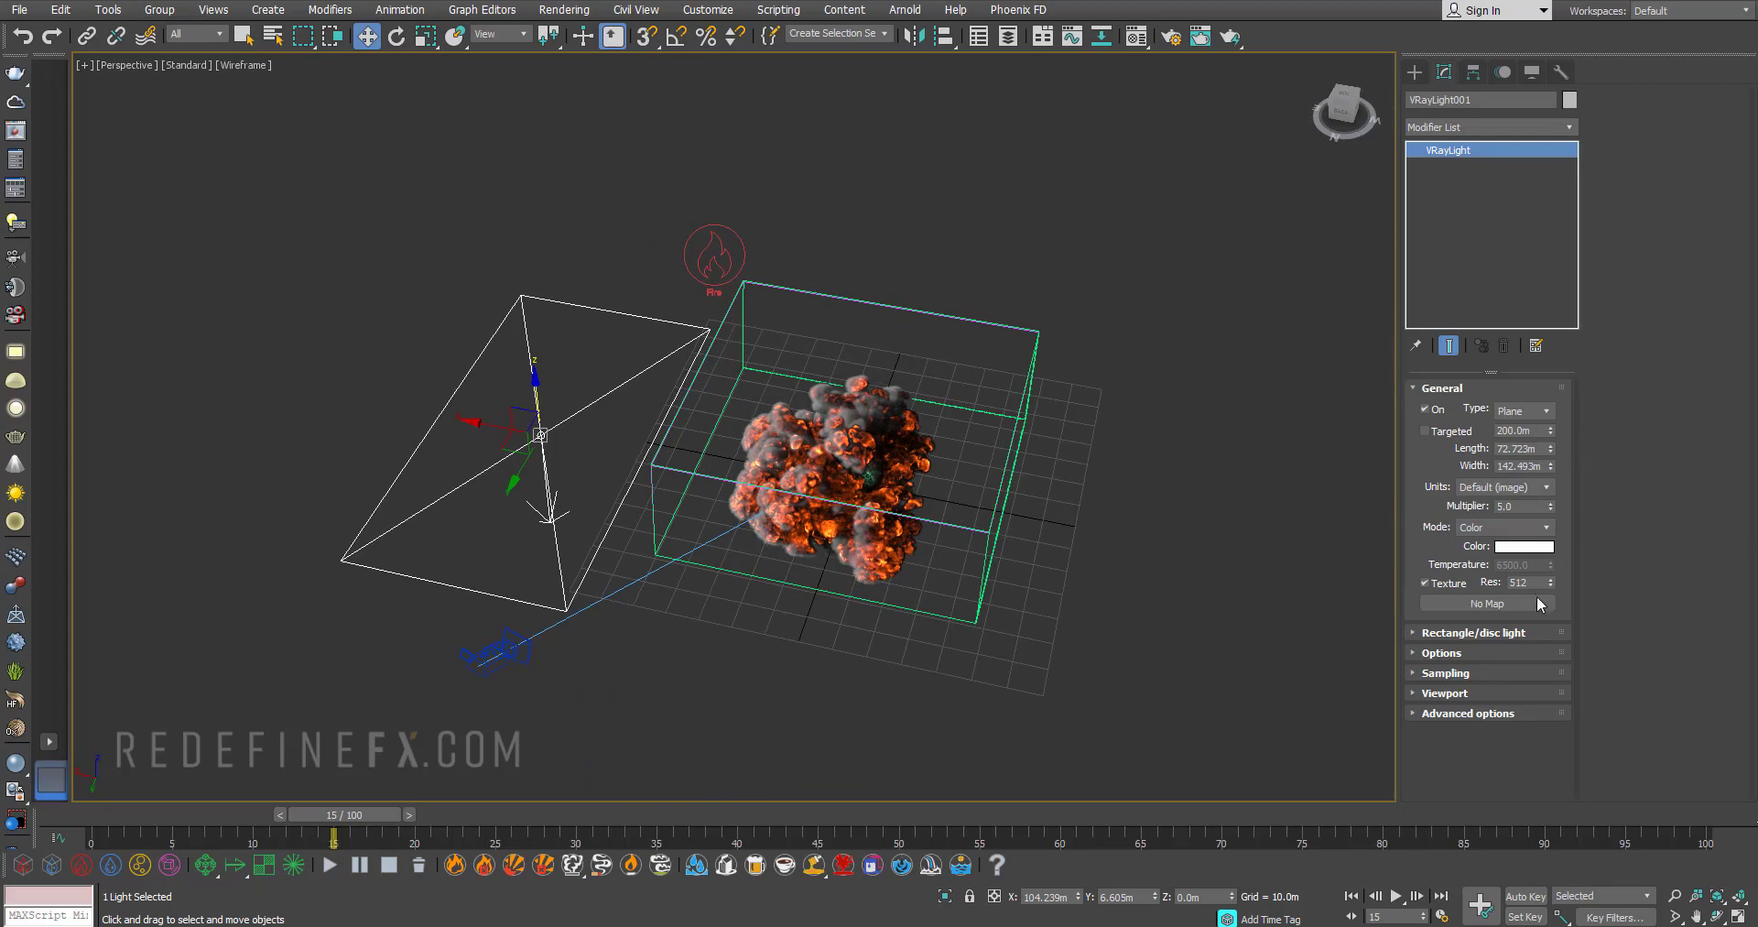
{"action": "left_click", "coordinate": [1473, 653]}
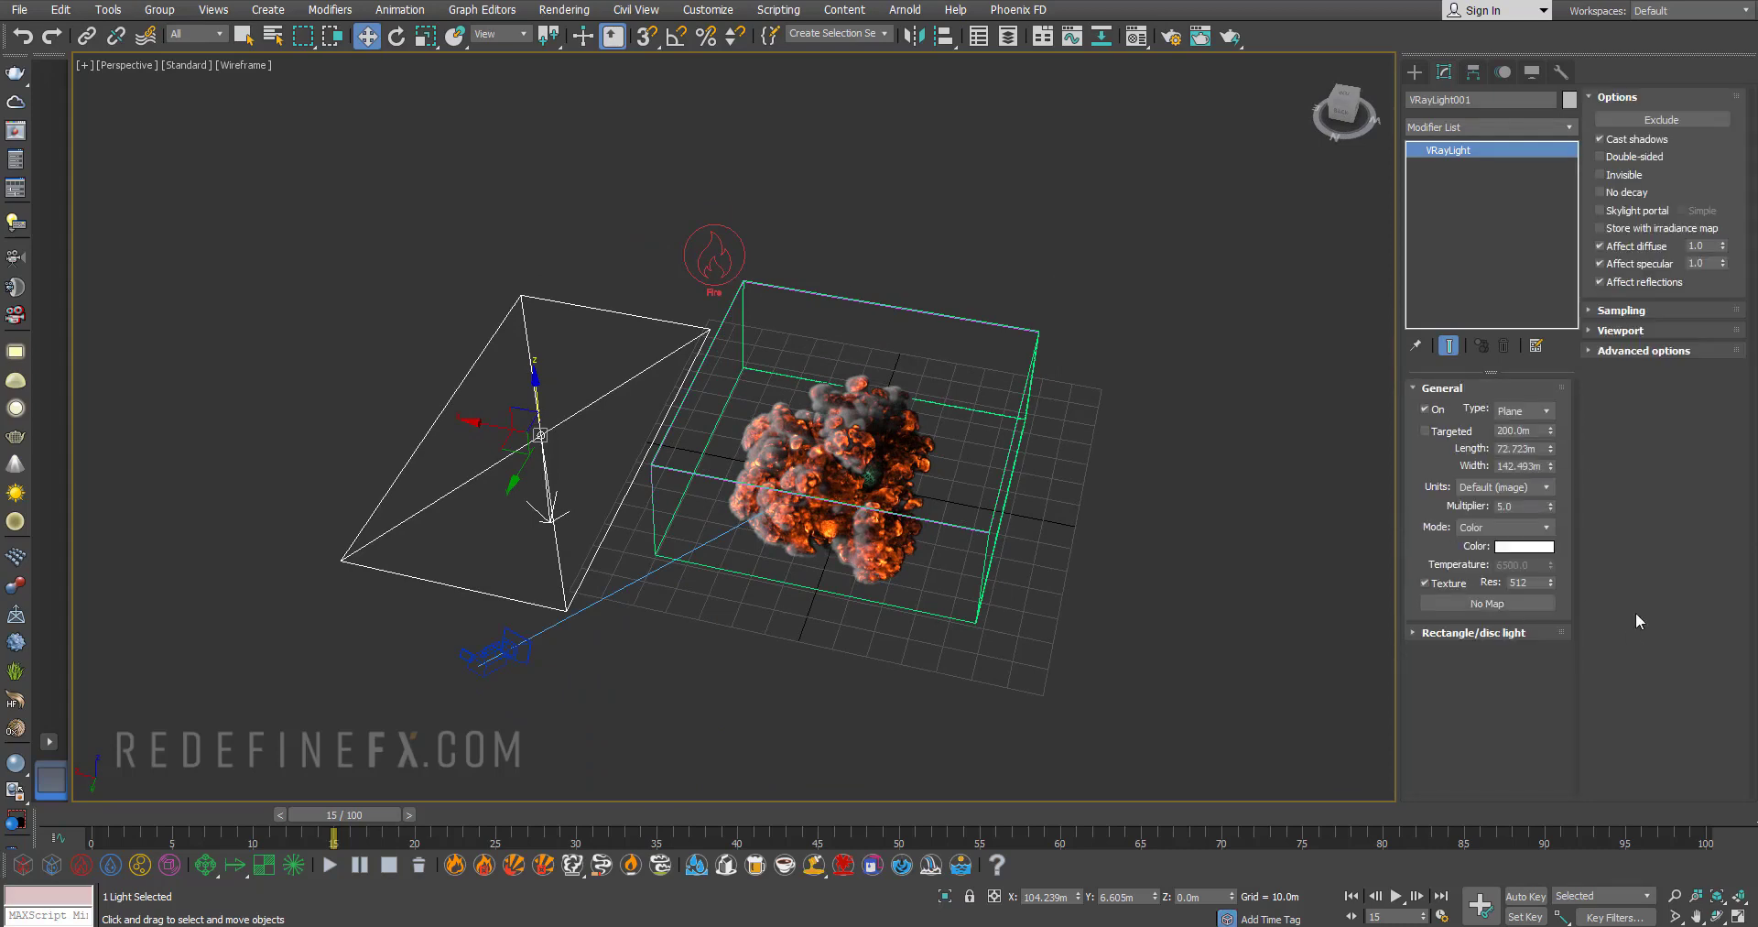
{"action": "left_click", "coordinate": [1625, 179]}
- Turn on angle snap and rotate the plane light to 90° about Y so it faces the explosion
{"action": "middle_click_drag", "start_coordinate": [616, 499], "coordinate": [597, 426], "text": "alt"}
{"action": "key", "text": "e"}
{"action": "key", "text": "a"}
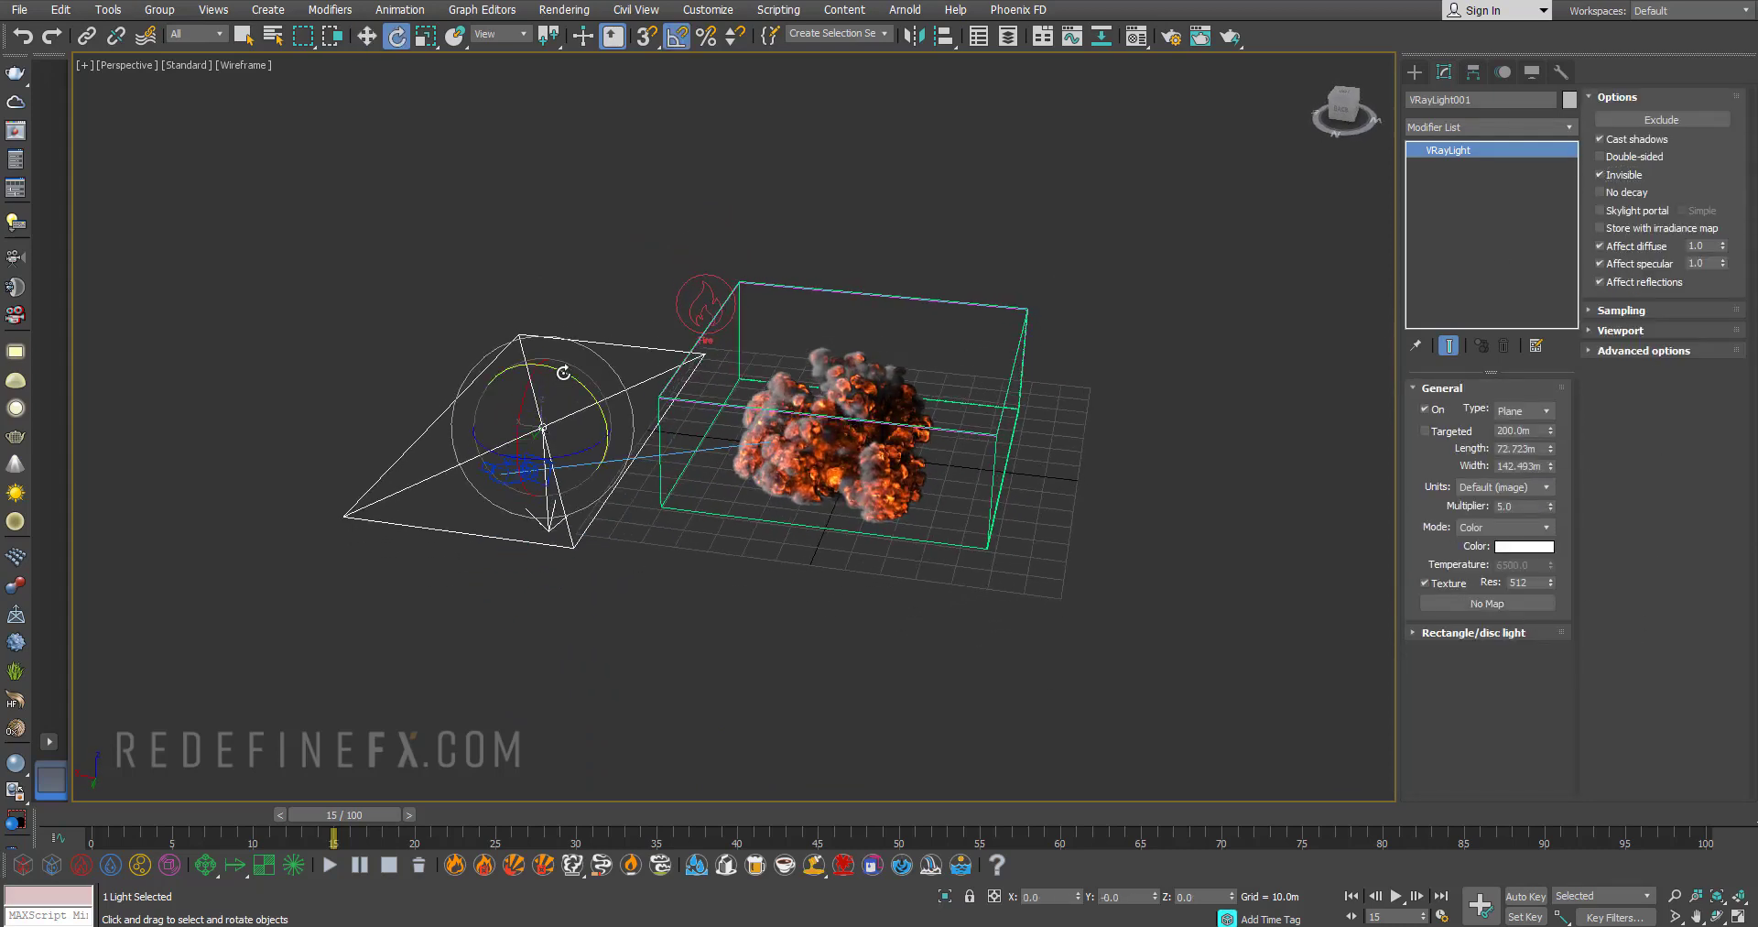
{"action": "left_click_drag", "start_coordinate": [560, 377], "coordinate": [489, 332]}
{"action": "middle_click_drag", "start_coordinate": [575, 369], "coordinate": [618, 355], "text": "alt"}
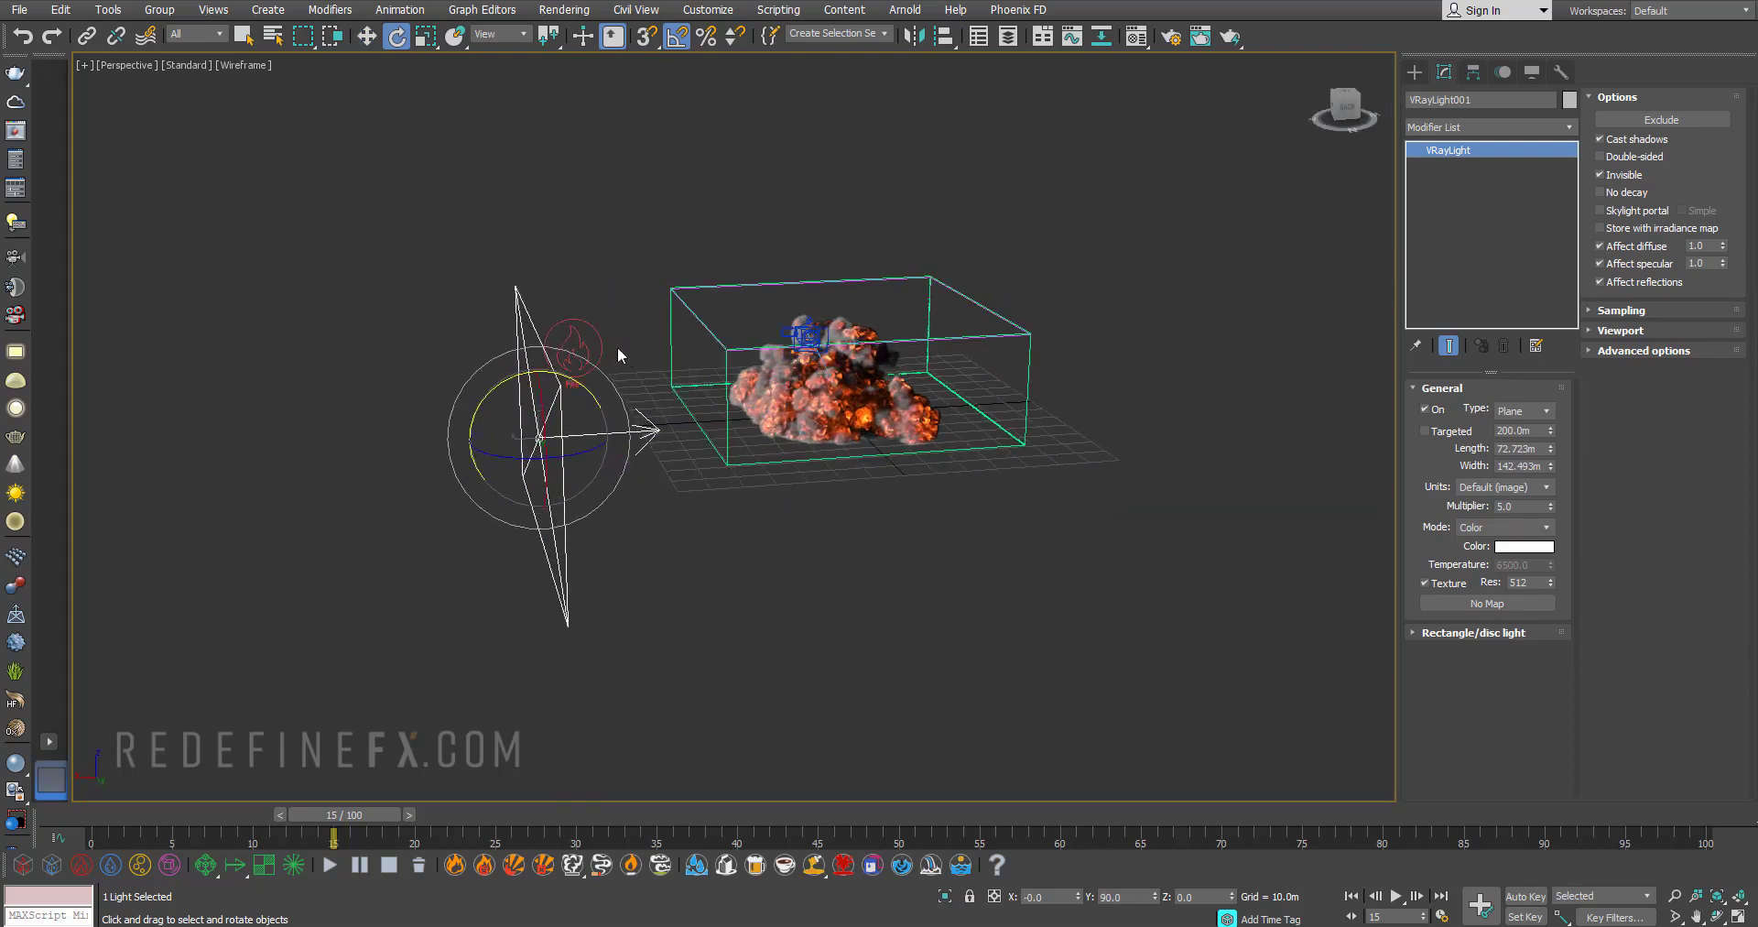
- Raise the plane light to about 44.5 m and tilt it down toward the explosion
{"action": "key", "text": "w"}
{"action": "left_click_drag", "start_coordinate": [535, 342], "coordinate": [535, 250]}
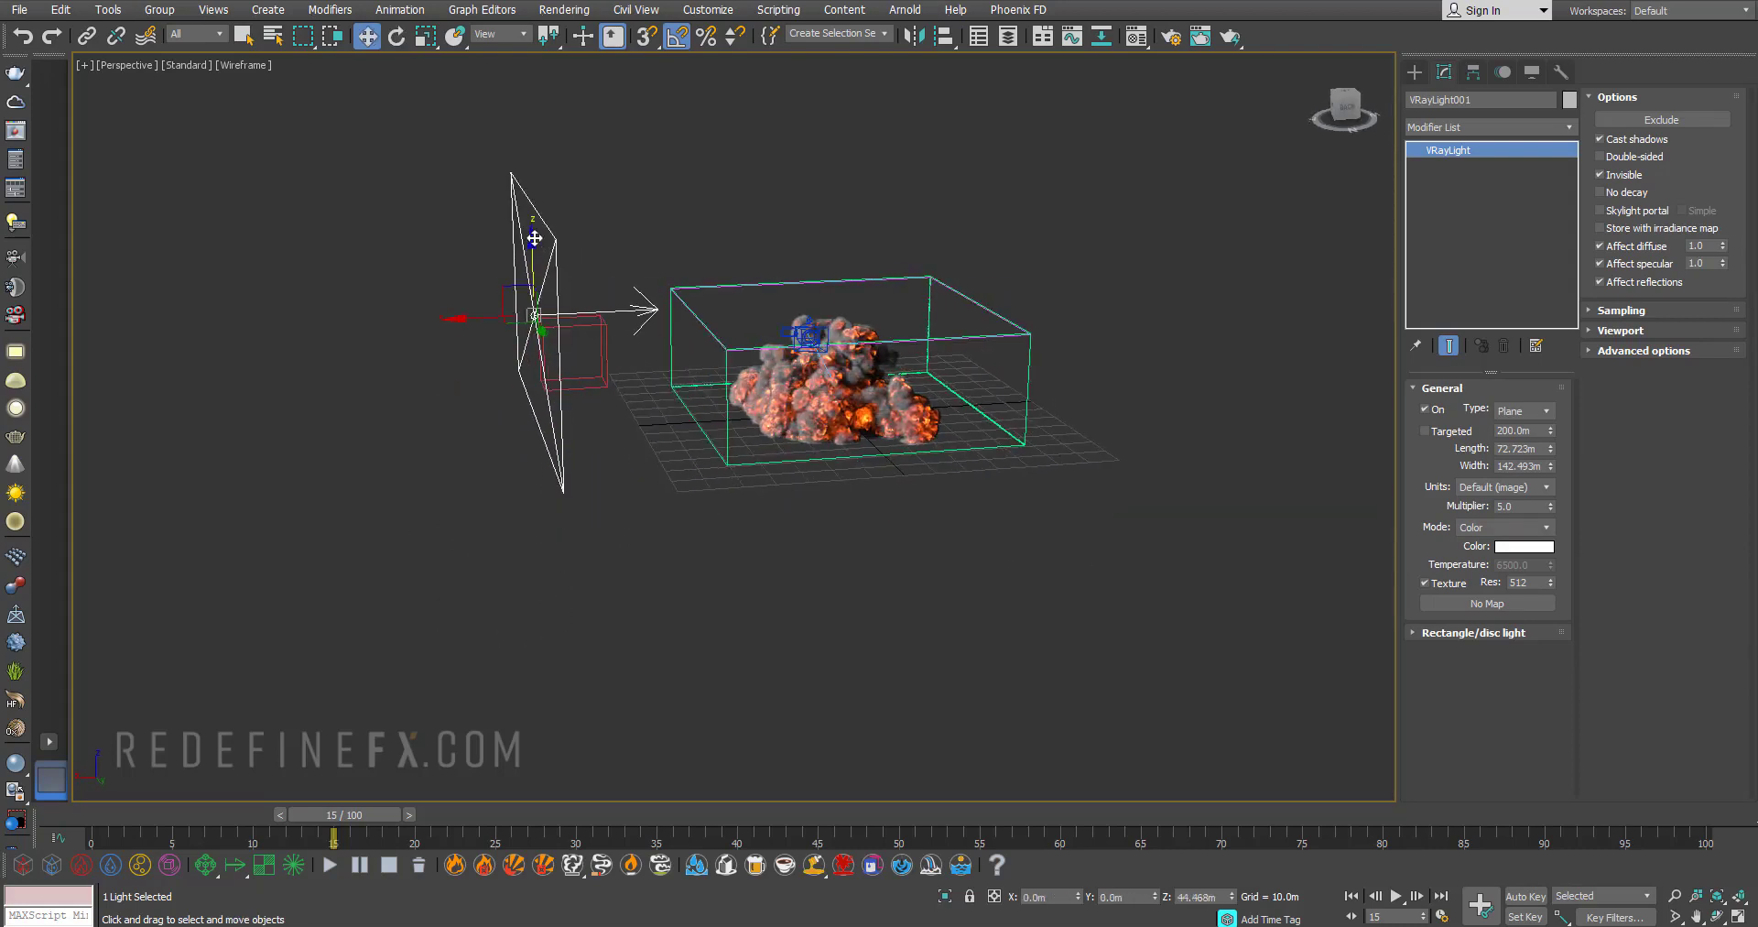
{"action": "middle_click_drag", "start_coordinate": [535, 250], "coordinate": [554, 239], "text": "alt"}
{"action": "key", "text": "e"}
{"action": "left_click_drag", "start_coordinate": [560, 237], "coordinate": [575, 241]}
{"action": "middle_click_drag", "start_coordinate": [643, 293], "coordinate": [566, 346], "text": "alt"}
- Clone the plane light as a copy on the opposite side of the explosion and set its multiplier to 2.5
{"action": "key", "text": "w"}
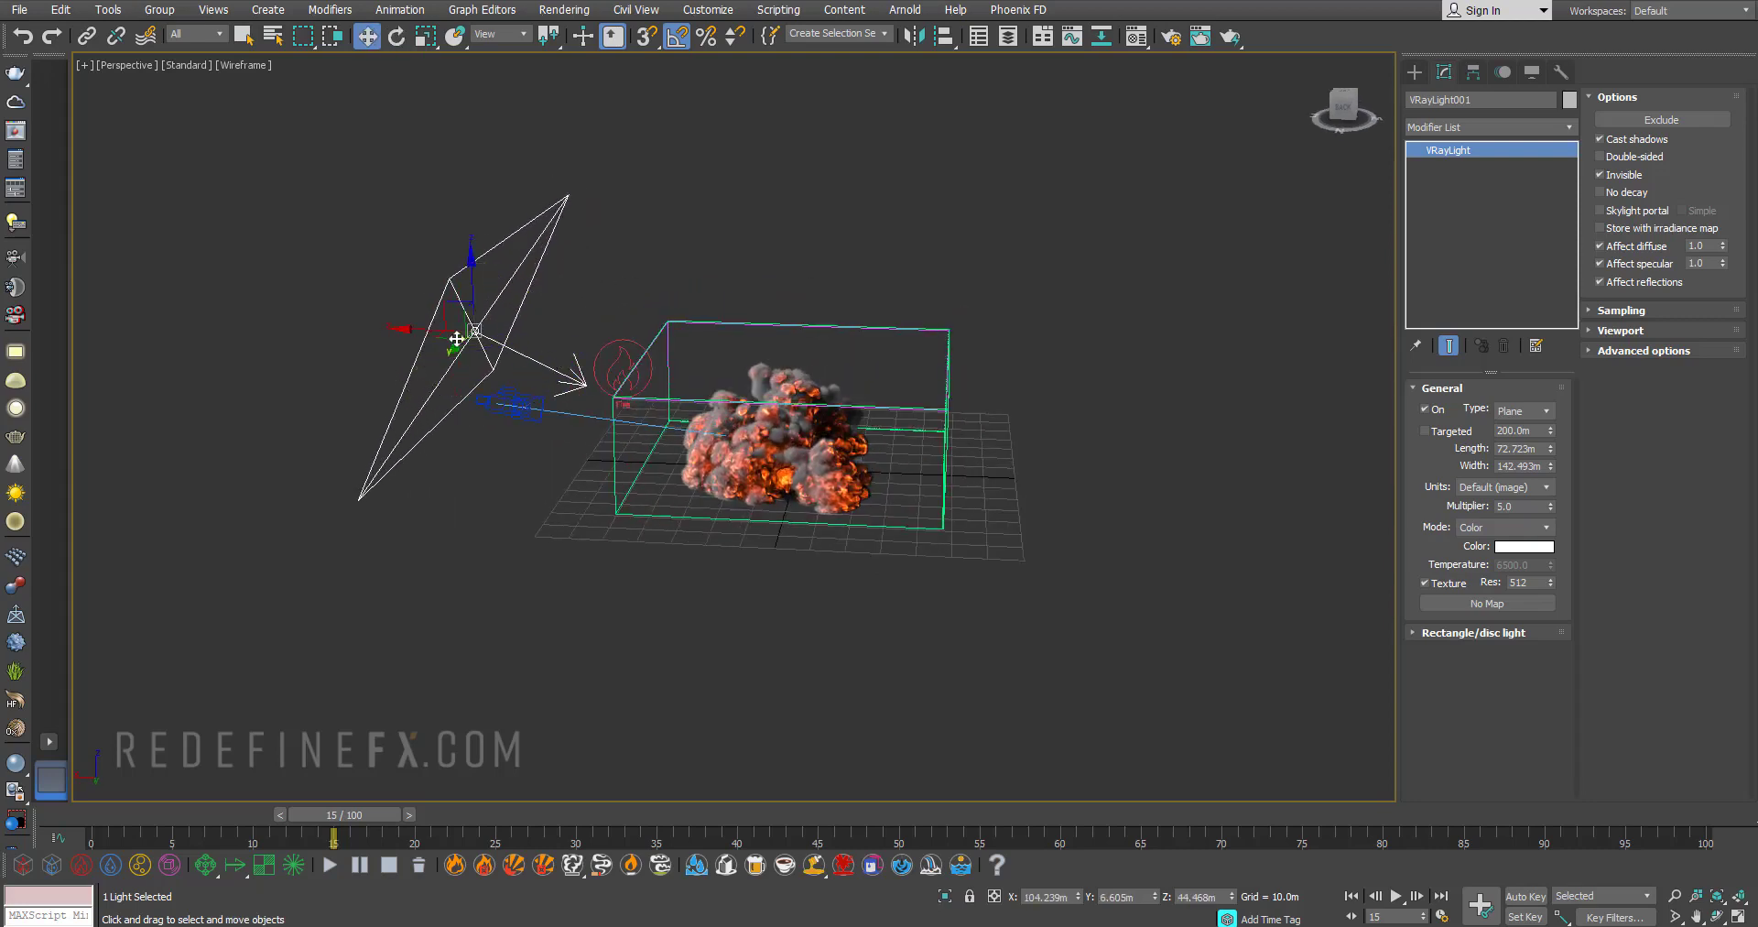
{"action": "mouse_move", "coordinate": [416, 331]}
{"action": "left_mouse_down", "text": "shift"}
{"action": "mouse_move", "coordinate": [961, 377]}
{"action": "mouse_move", "coordinate": [1236, 378]}
{"action": "left_mouse_up", "text": "shift"}
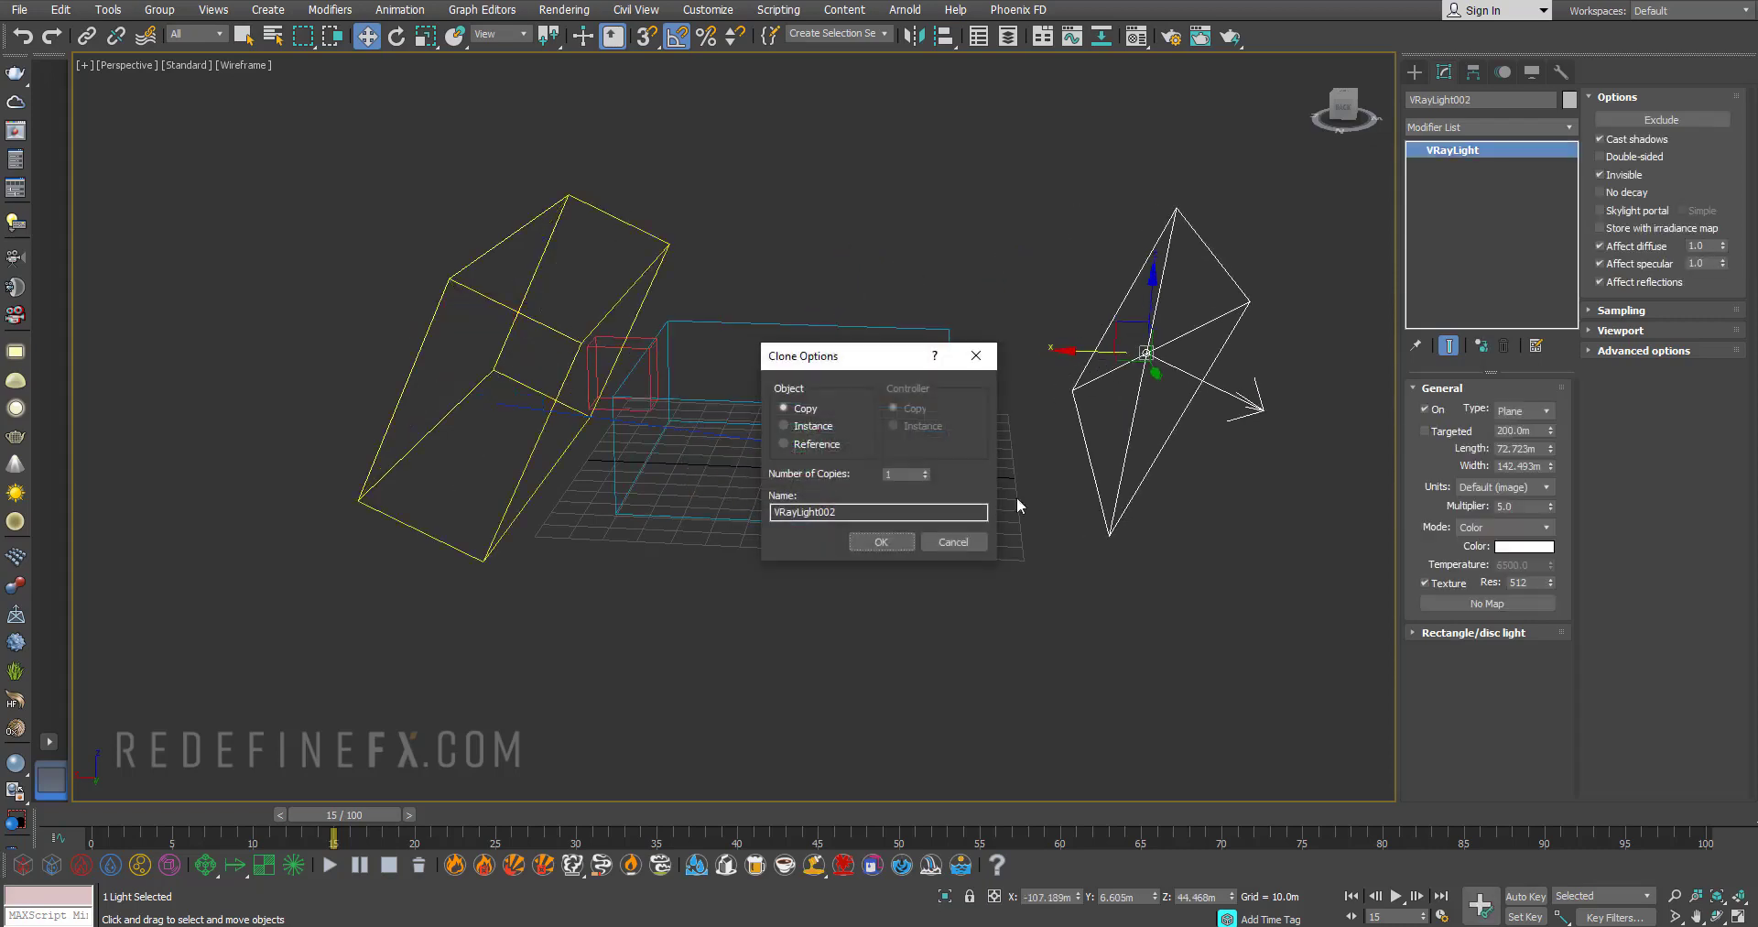
{"action": "left_click", "coordinate": [881, 542]}
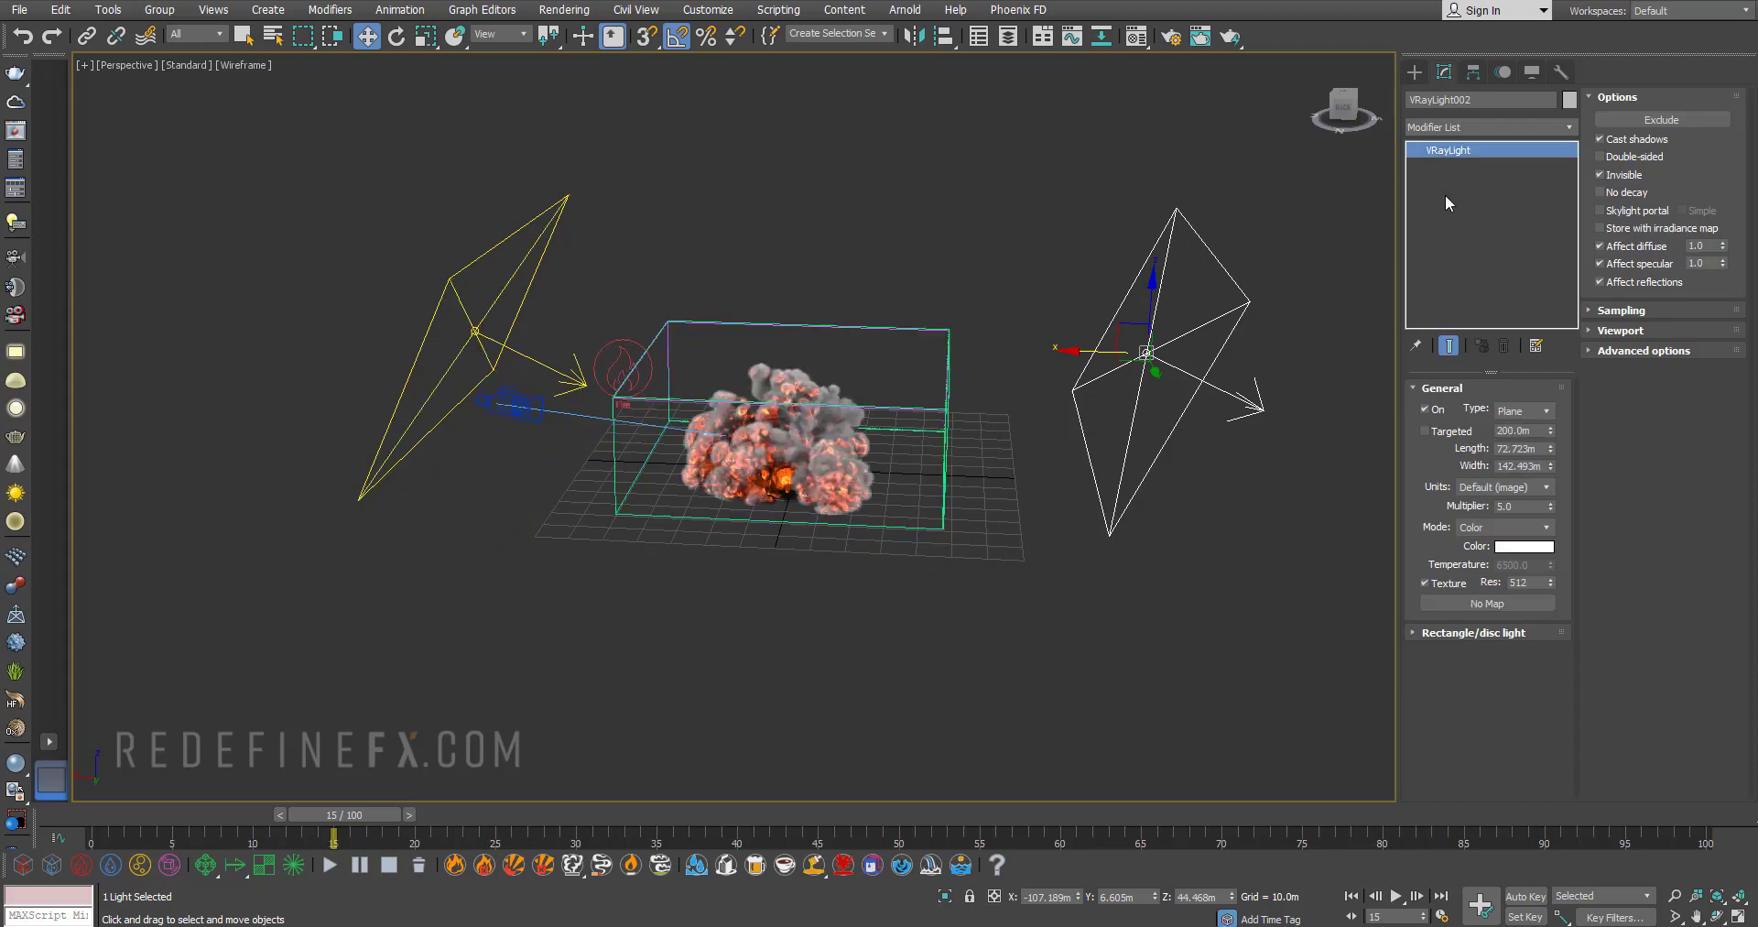
{"action": "double_click", "coordinate": [1522, 506]}
{"action": "key", "text": "Return"}
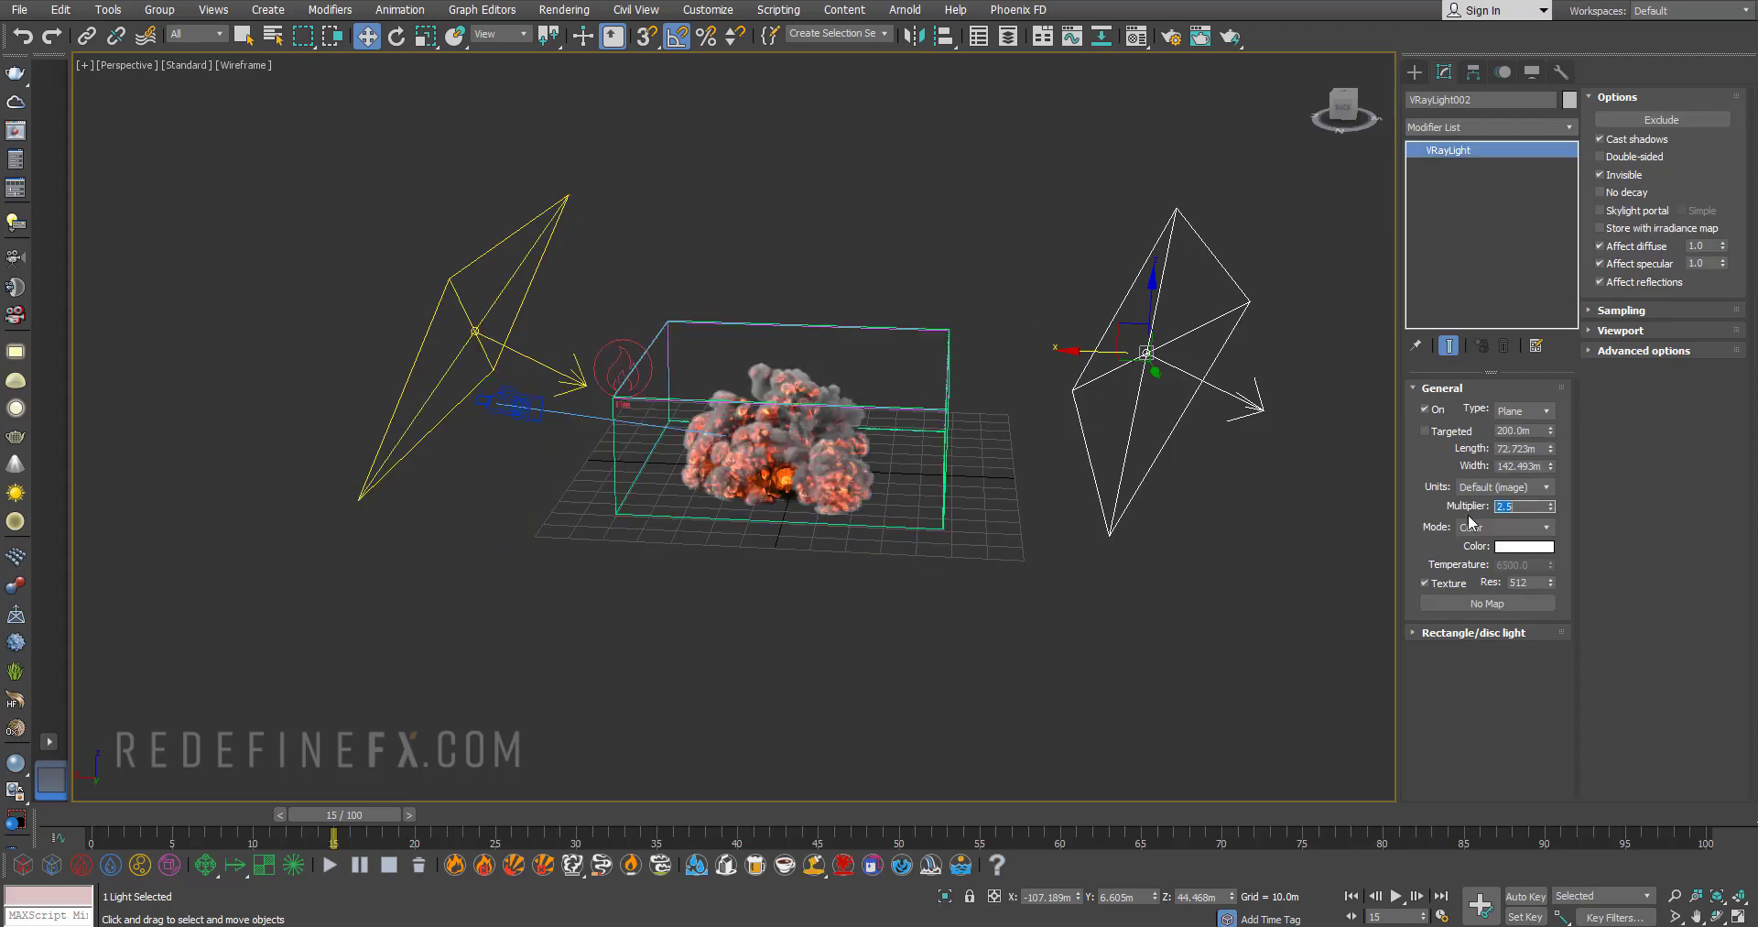
- Rotate the copied light to -65° about Y so it faces the explosion
{"action": "middle_click_drag", "start_coordinate": [1085, 374], "coordinate": [1008, 374]}
{"action": "key", "text": "e"}
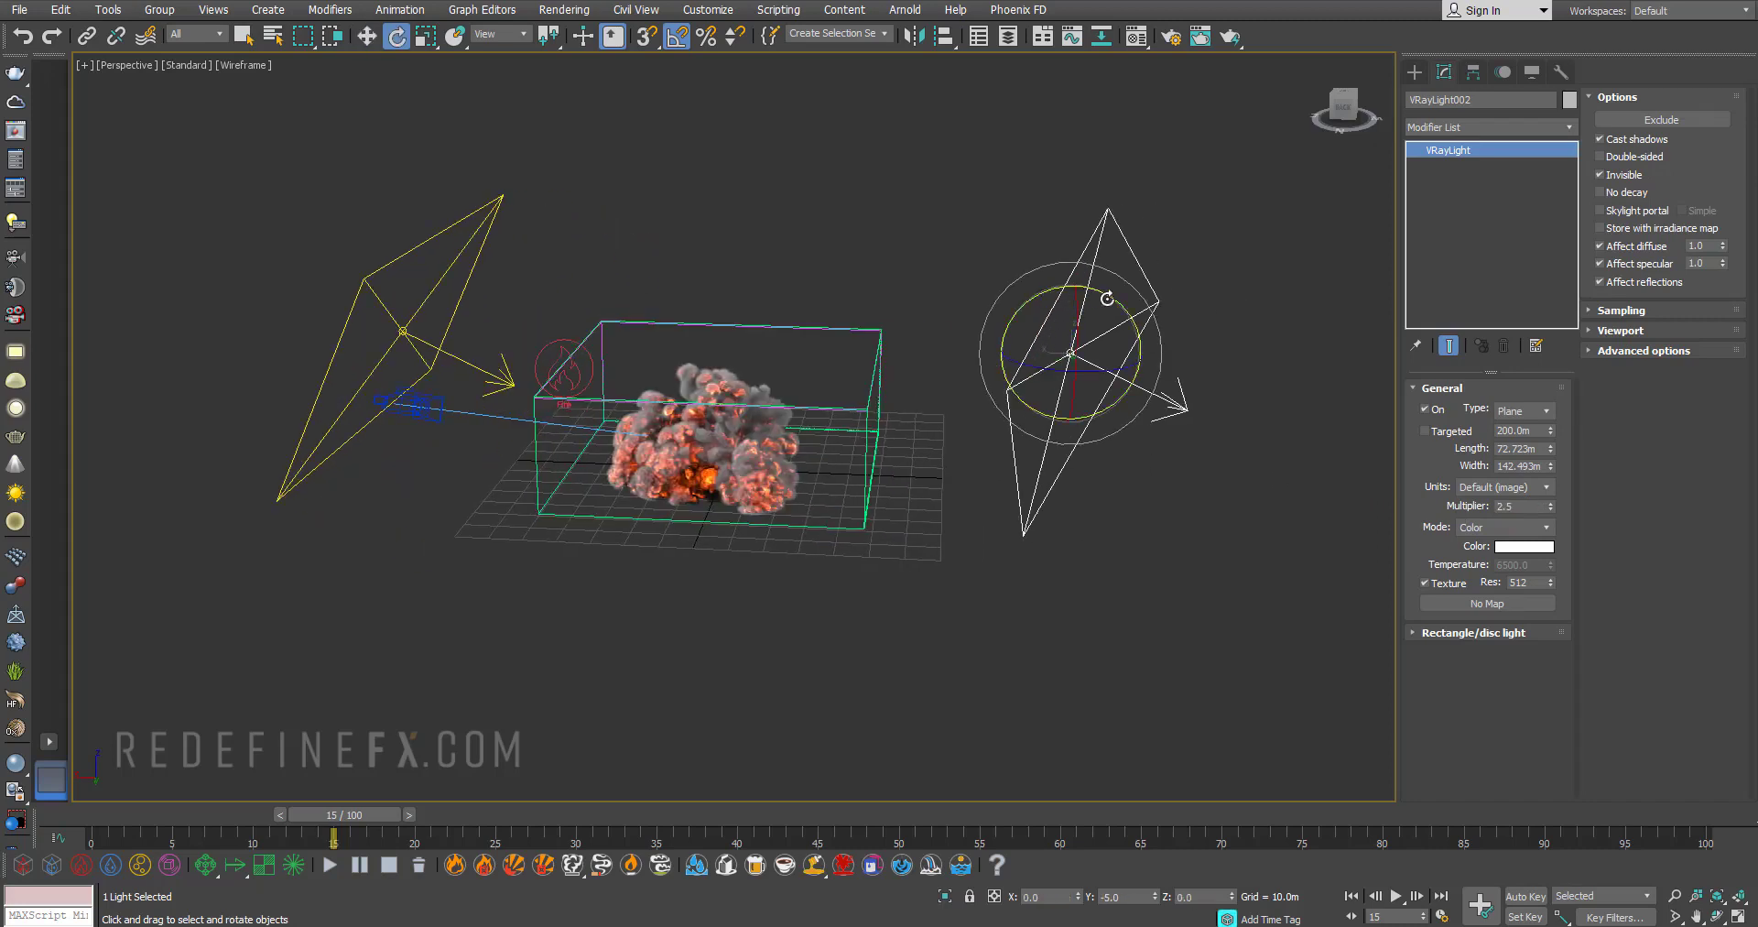
{"action": "left_click_drag", "start_coordinate": [1108, 295], "coordinate": [1187, 313]}
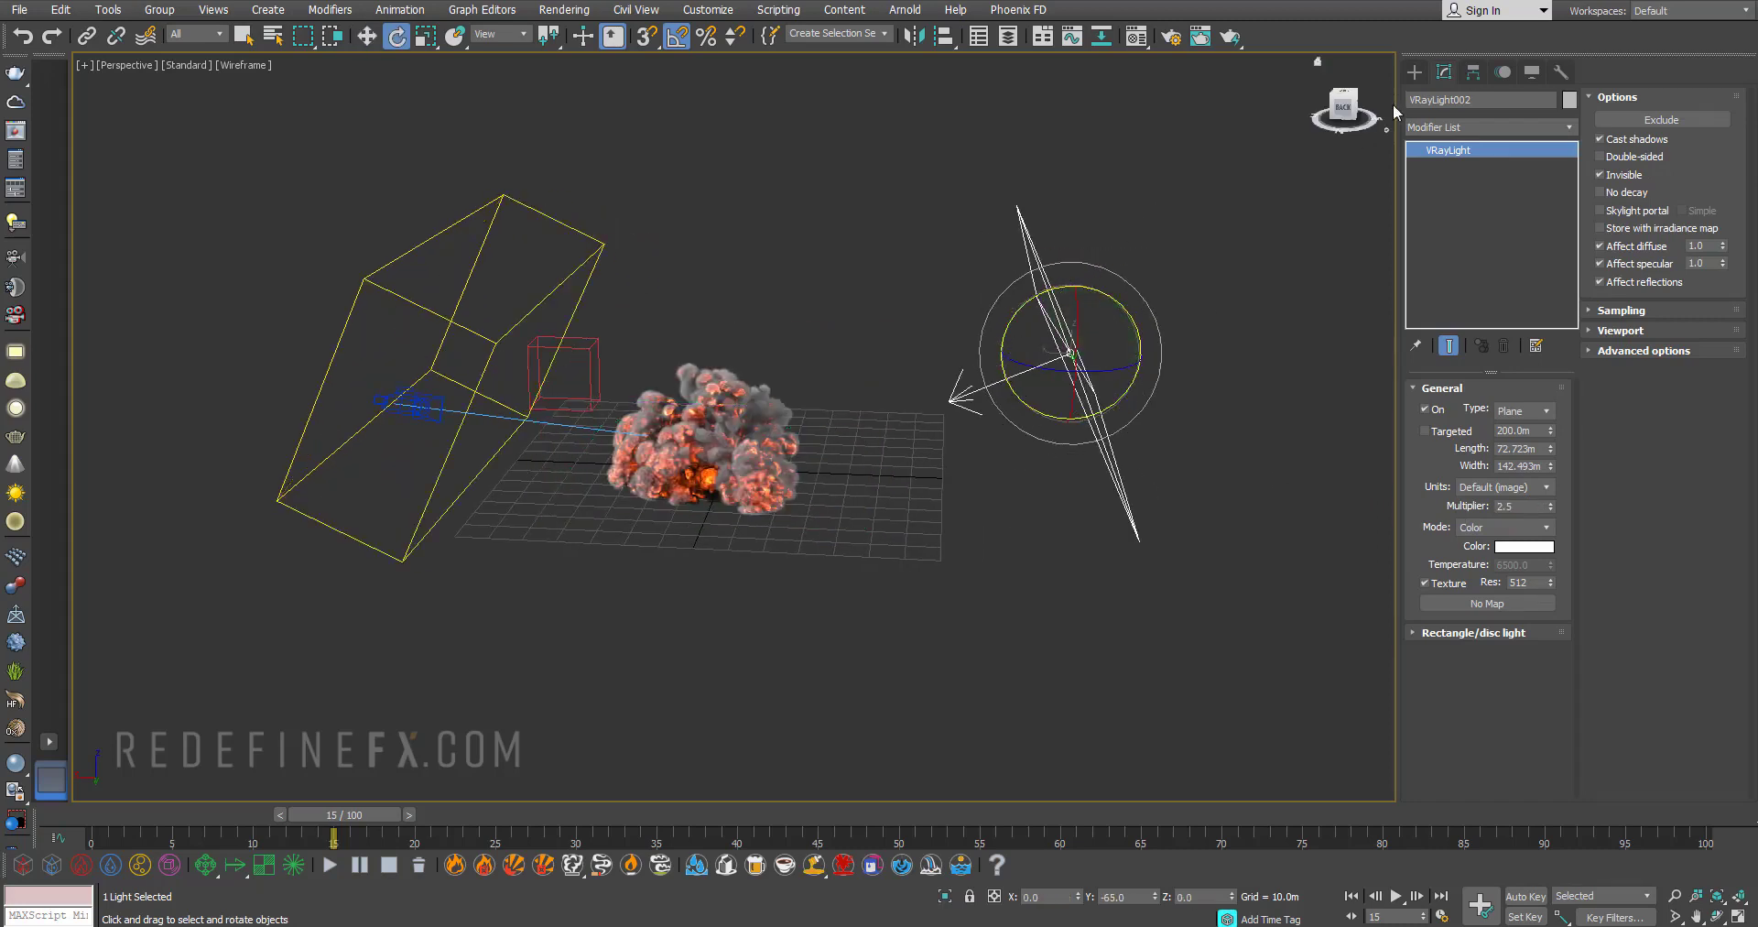
- Place a VRayPlane on the ground next to the explosion grid
{"action": "left_click", "coordinate": [1414, 76]}
{"action": "left_click", "coordinate": [1418, 104]}
{"action": "left_click", "coordinate": [1443, 123]}
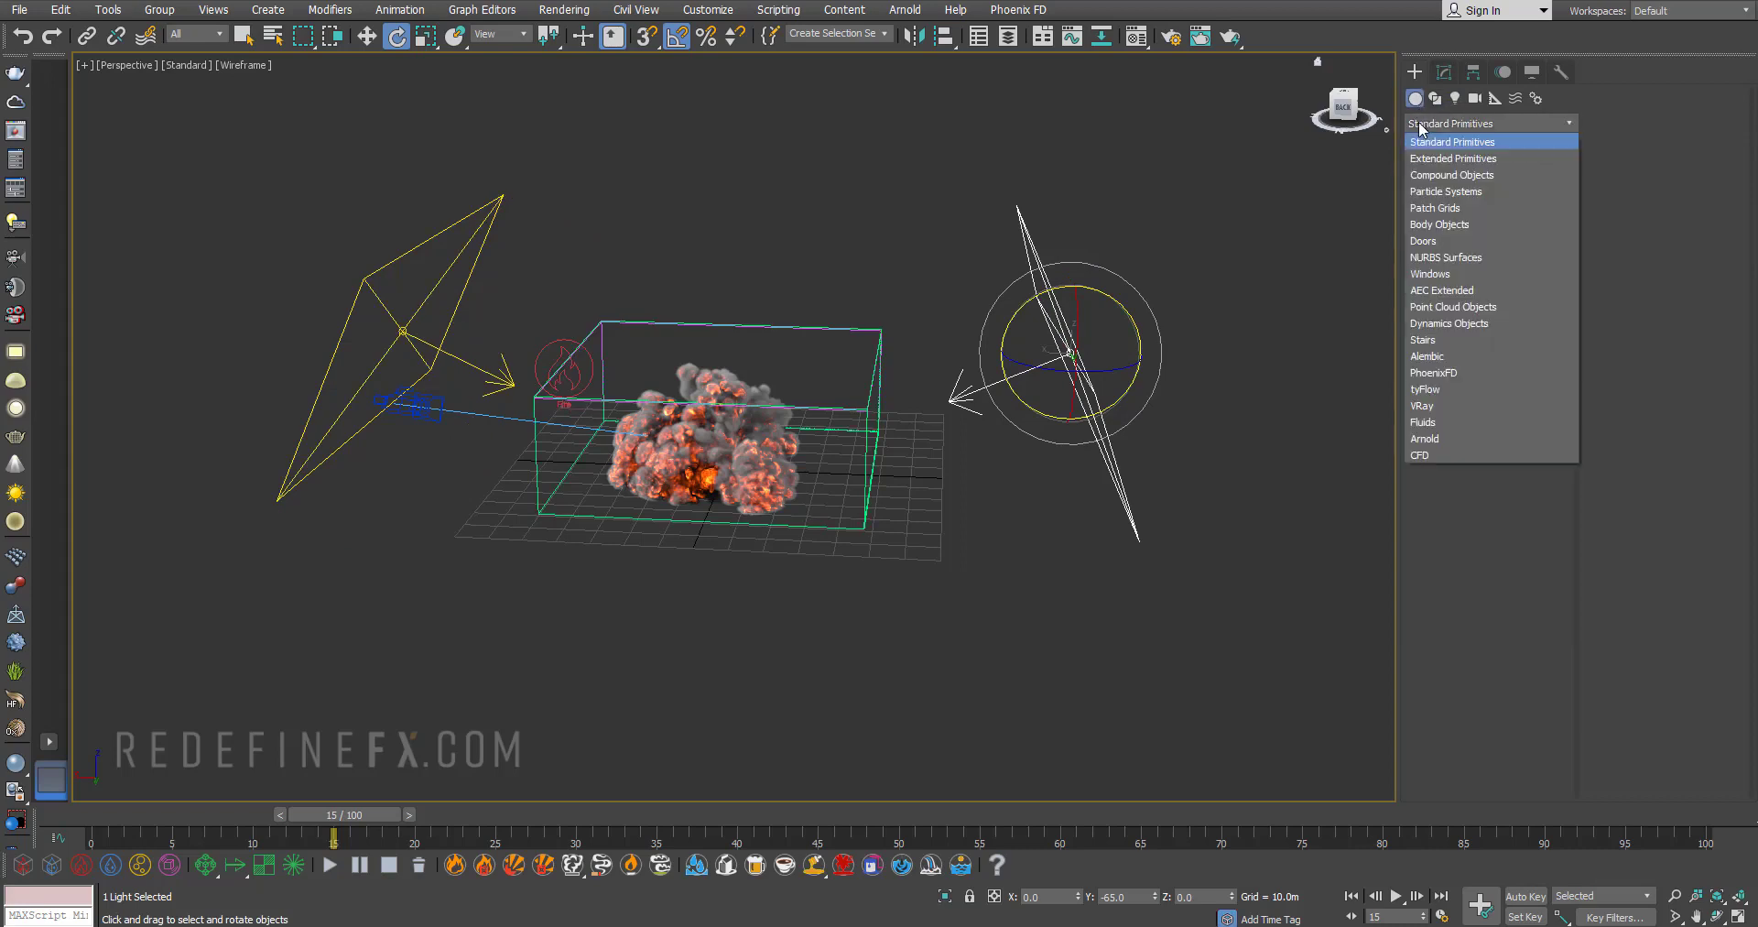
{"action": "left_click", "coordinate": [1430, 406]}
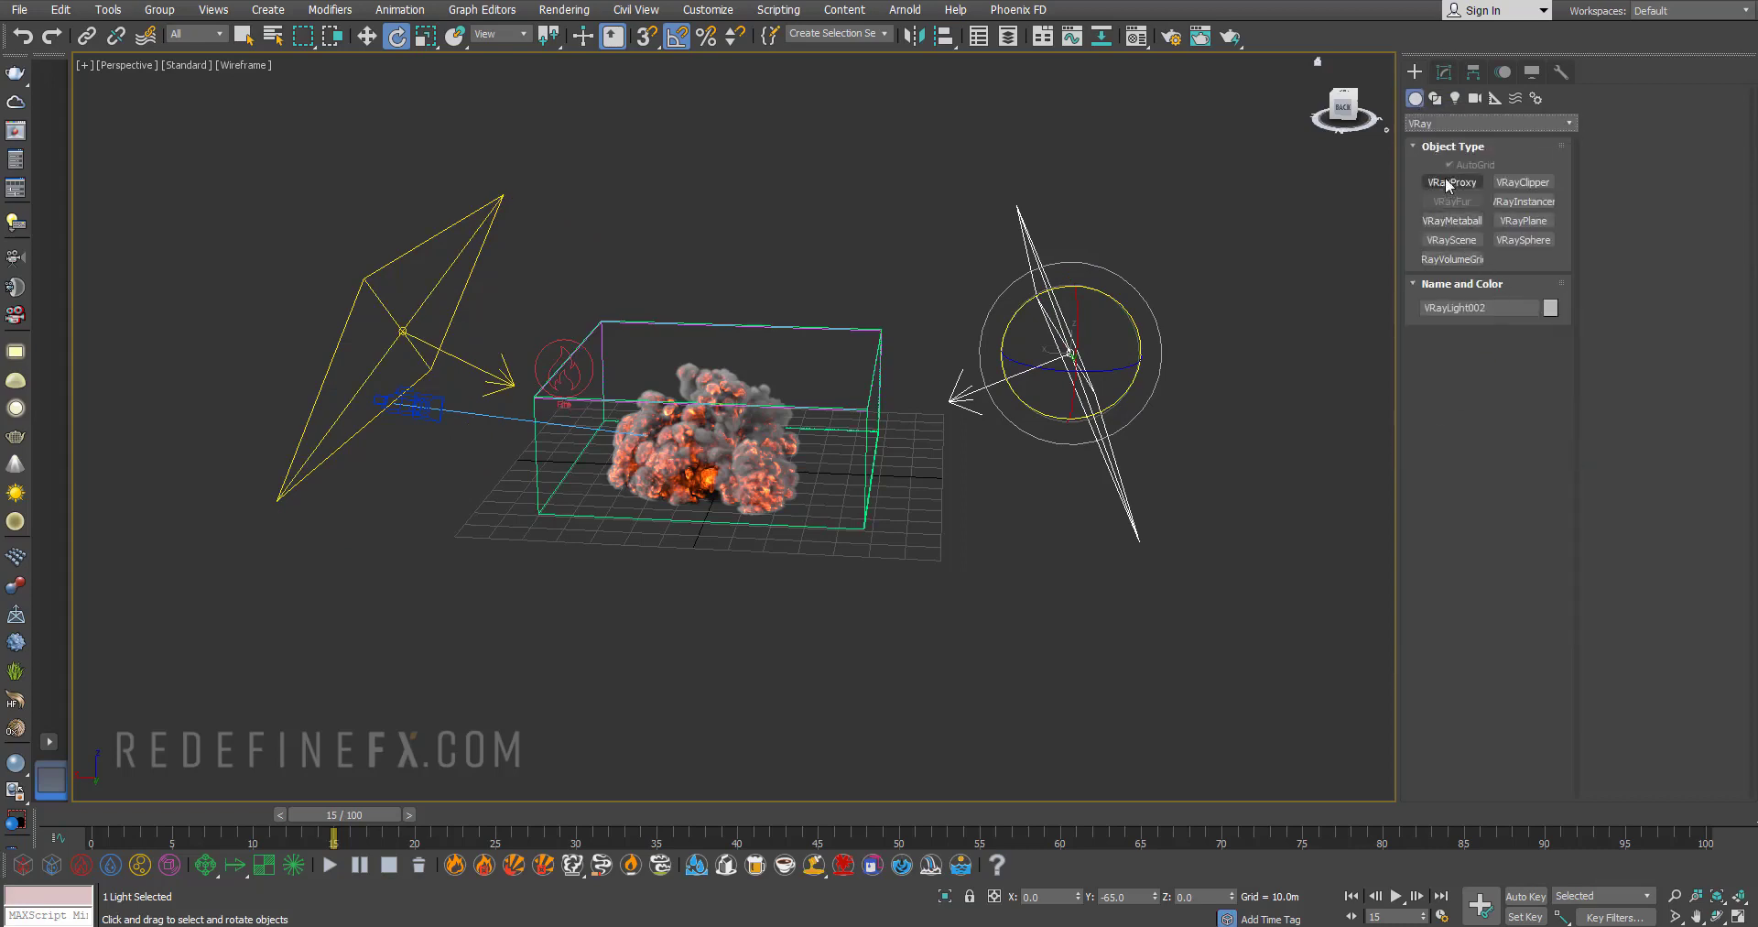
{"action": "left_click", "coordinate": [1523, 221]}
{"action": "left_click", "coordinate": [916, 548]}
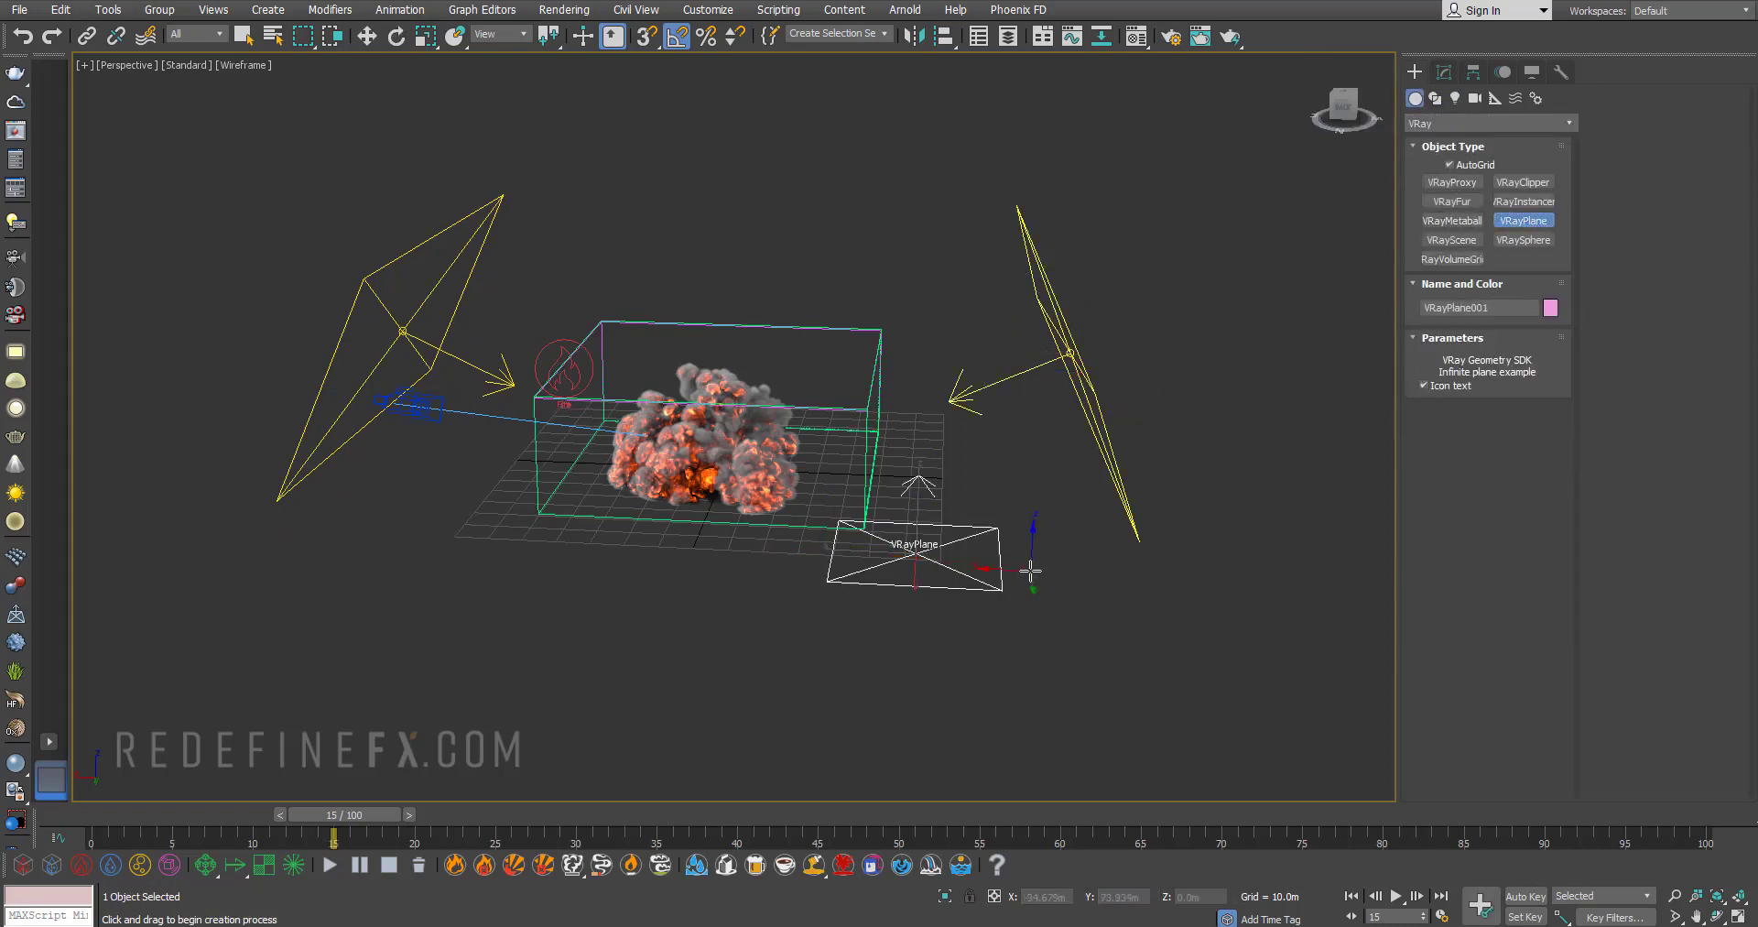
- Give the VRayPlane a VRayMtl with a dark grey diffuse color and render a test frame through the camera
{"action": "key", "text": "e"}
{"action": "key", "text": "m"}
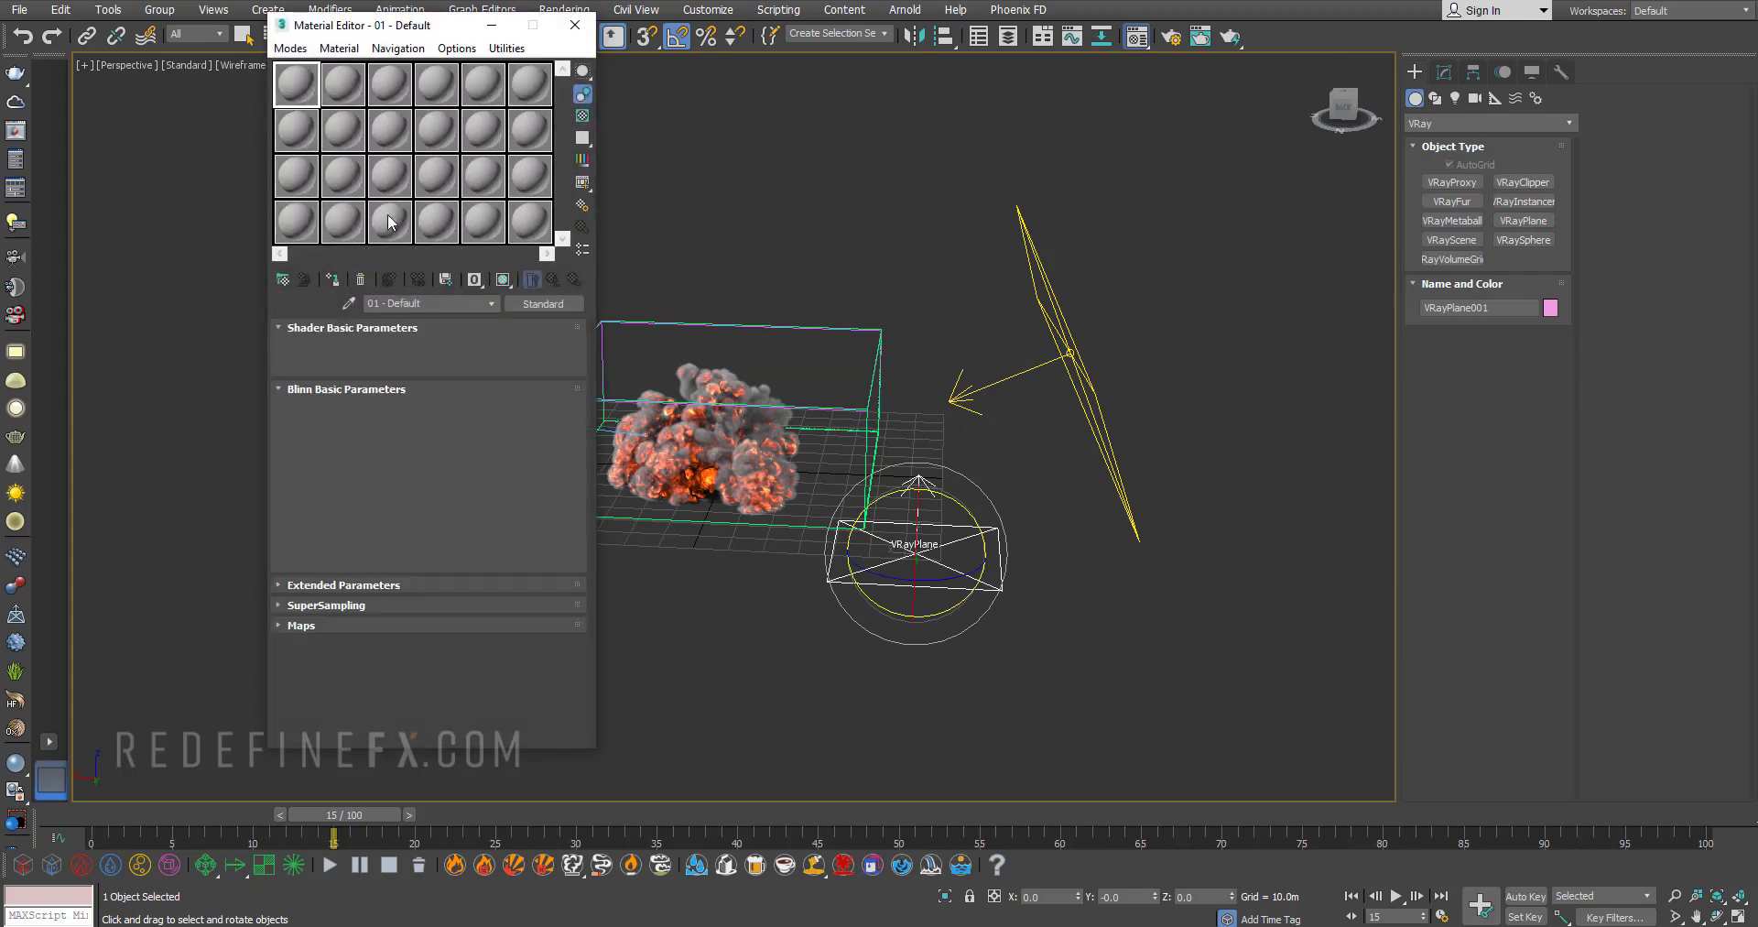
{"action": "left_click", "coordinate": [528, 305]}
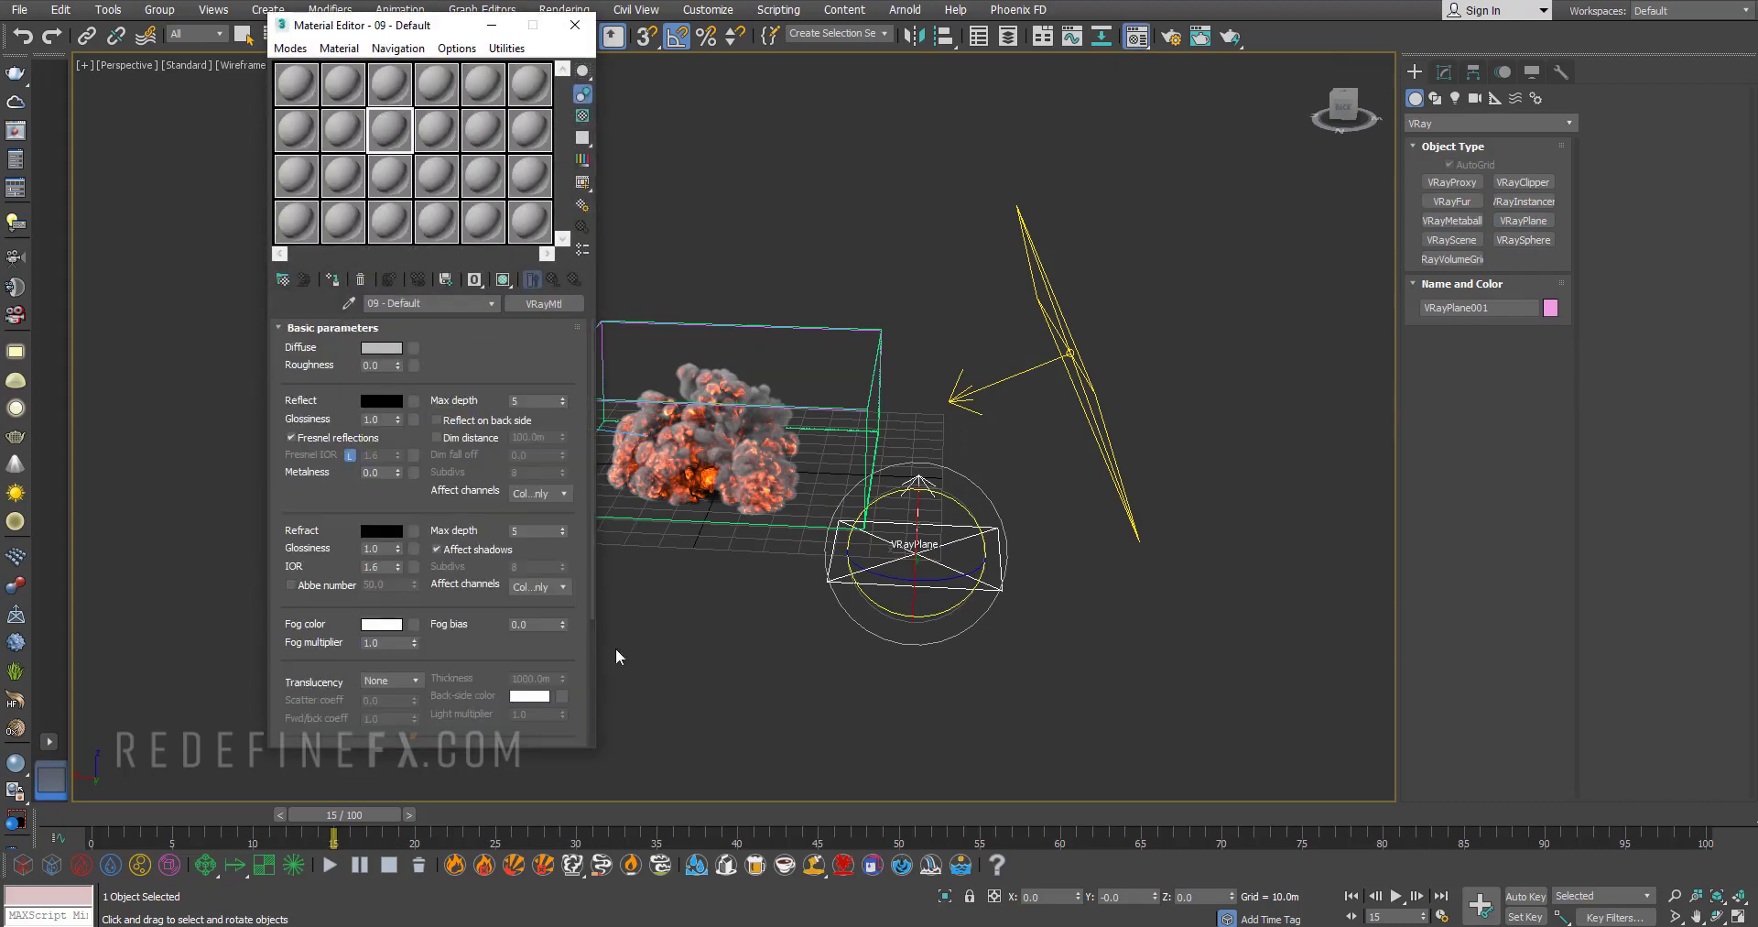
{"action": "left_click", "coordinate": [381, 348]}
{"action": "left_click_drag", "start_coordinate": [534, 128], "coordinate": [538, 104]}
{"action": "left_click", "coordinate": [677, 260]}
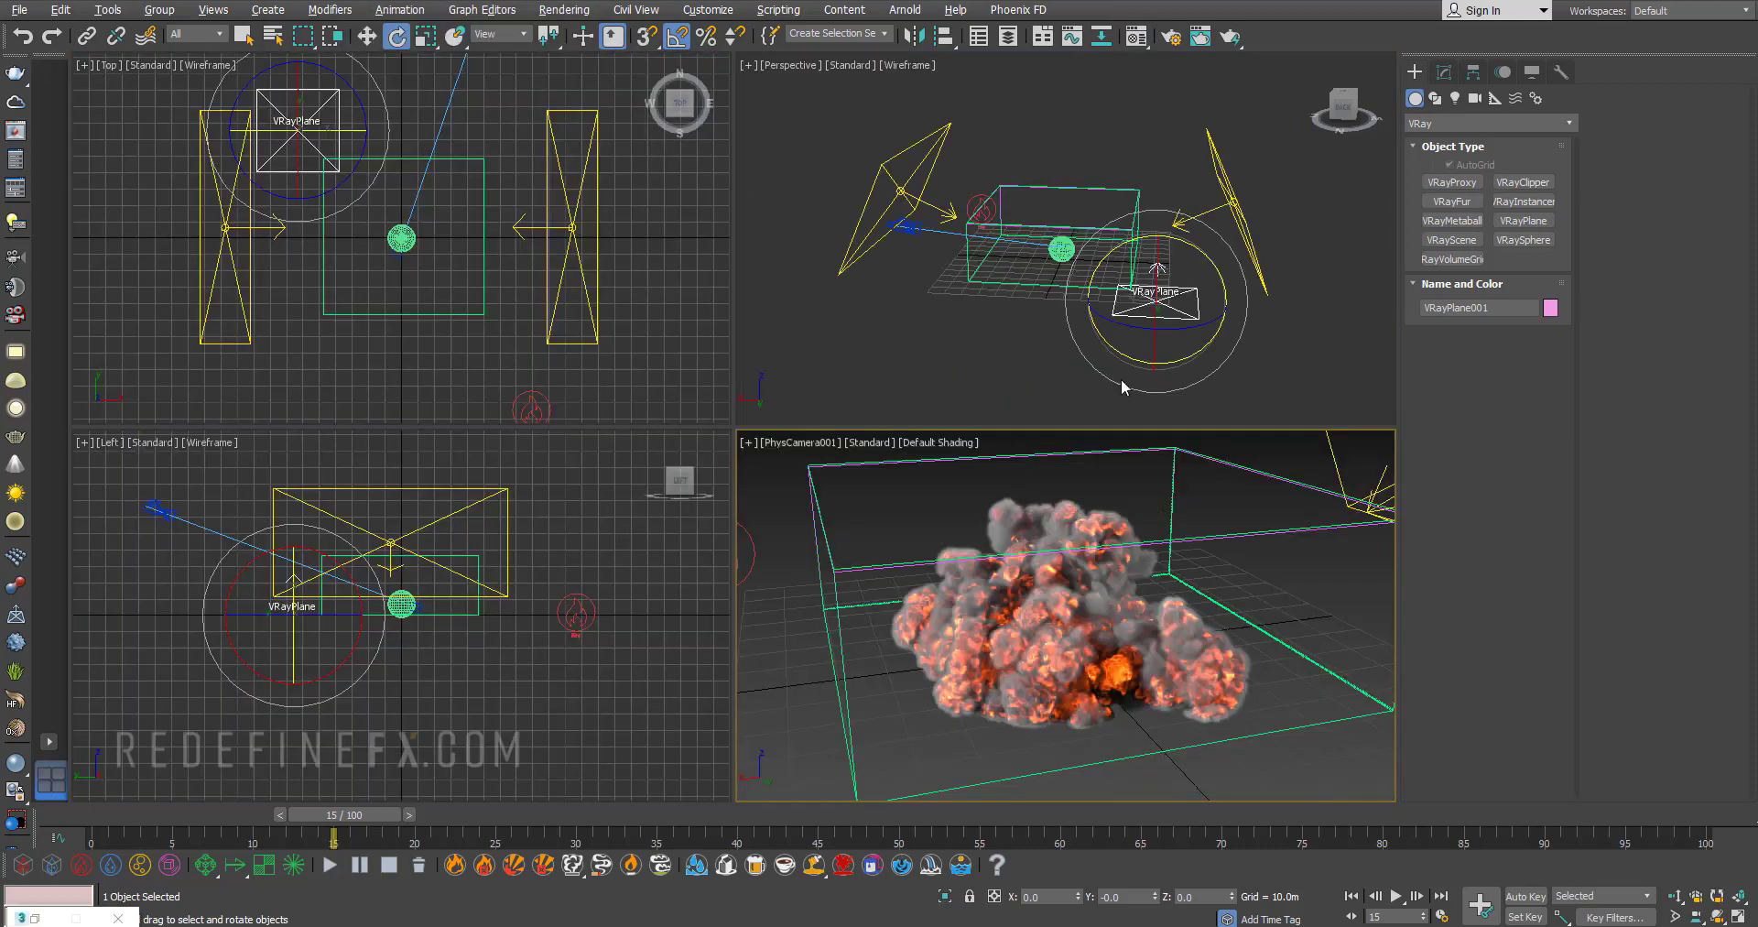
{"action": "left_click", "coordinate": [1229, 37]}
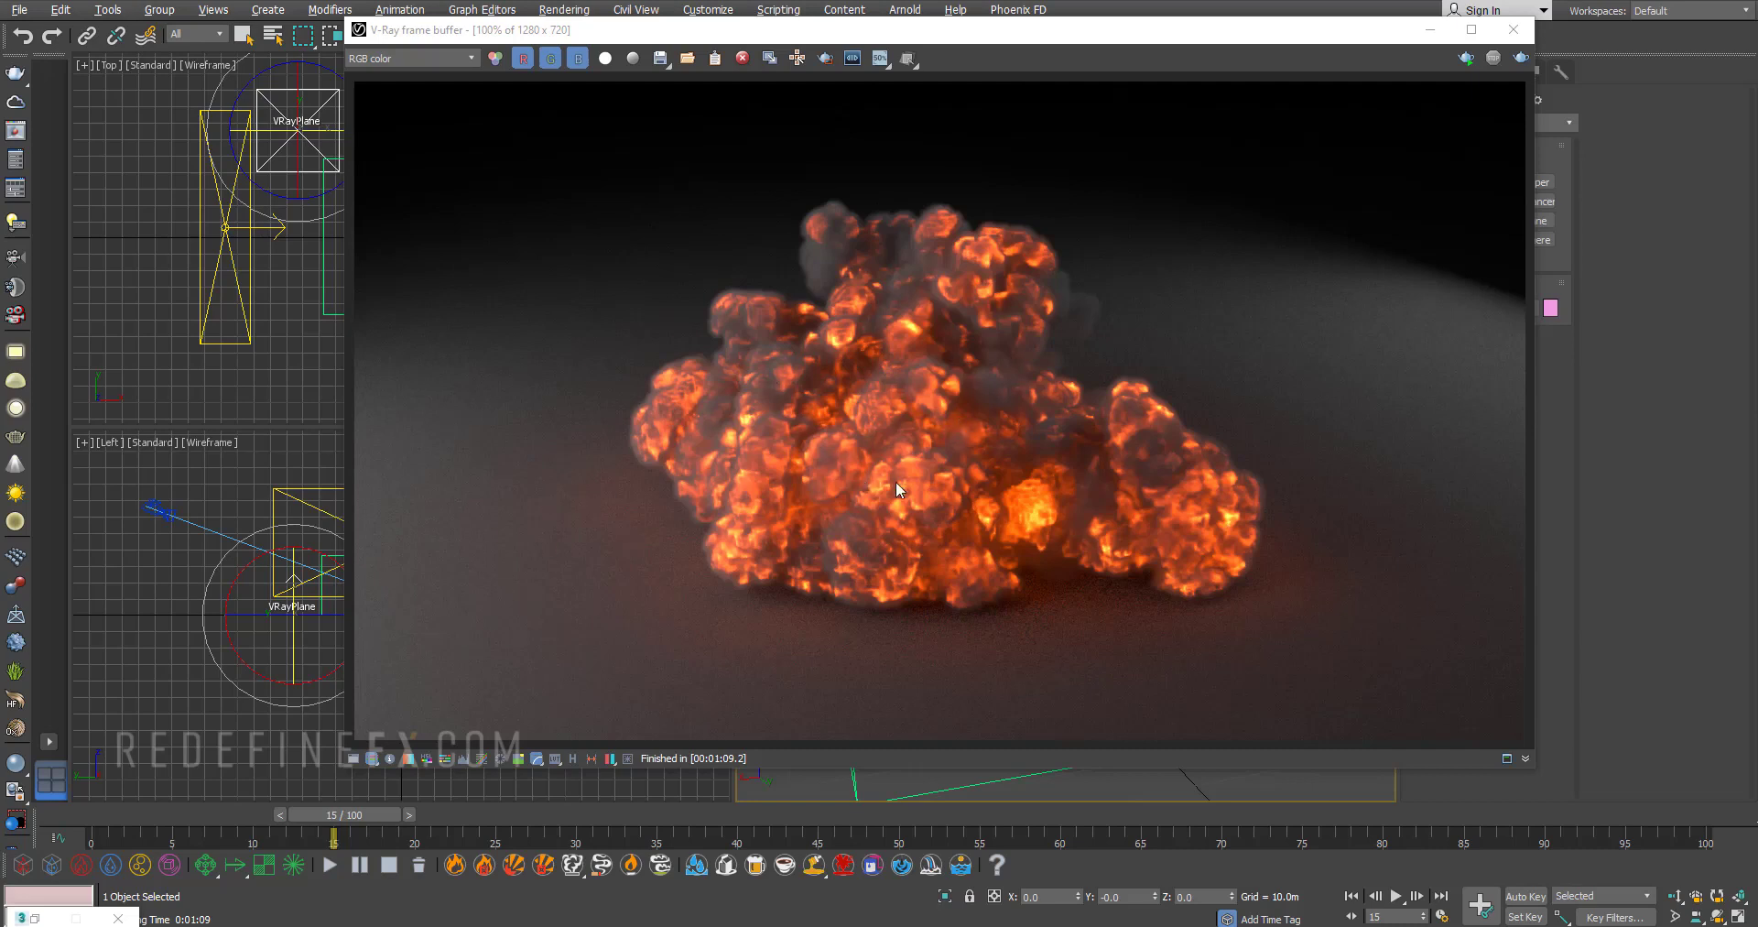
{"action": "left_click", "coordinate": [1429, 29]}
- Move the first plane light behind the explosion, away from the camera, to about -65 m in Y
{"action": "left_click", "coordinate": [902, 195]}
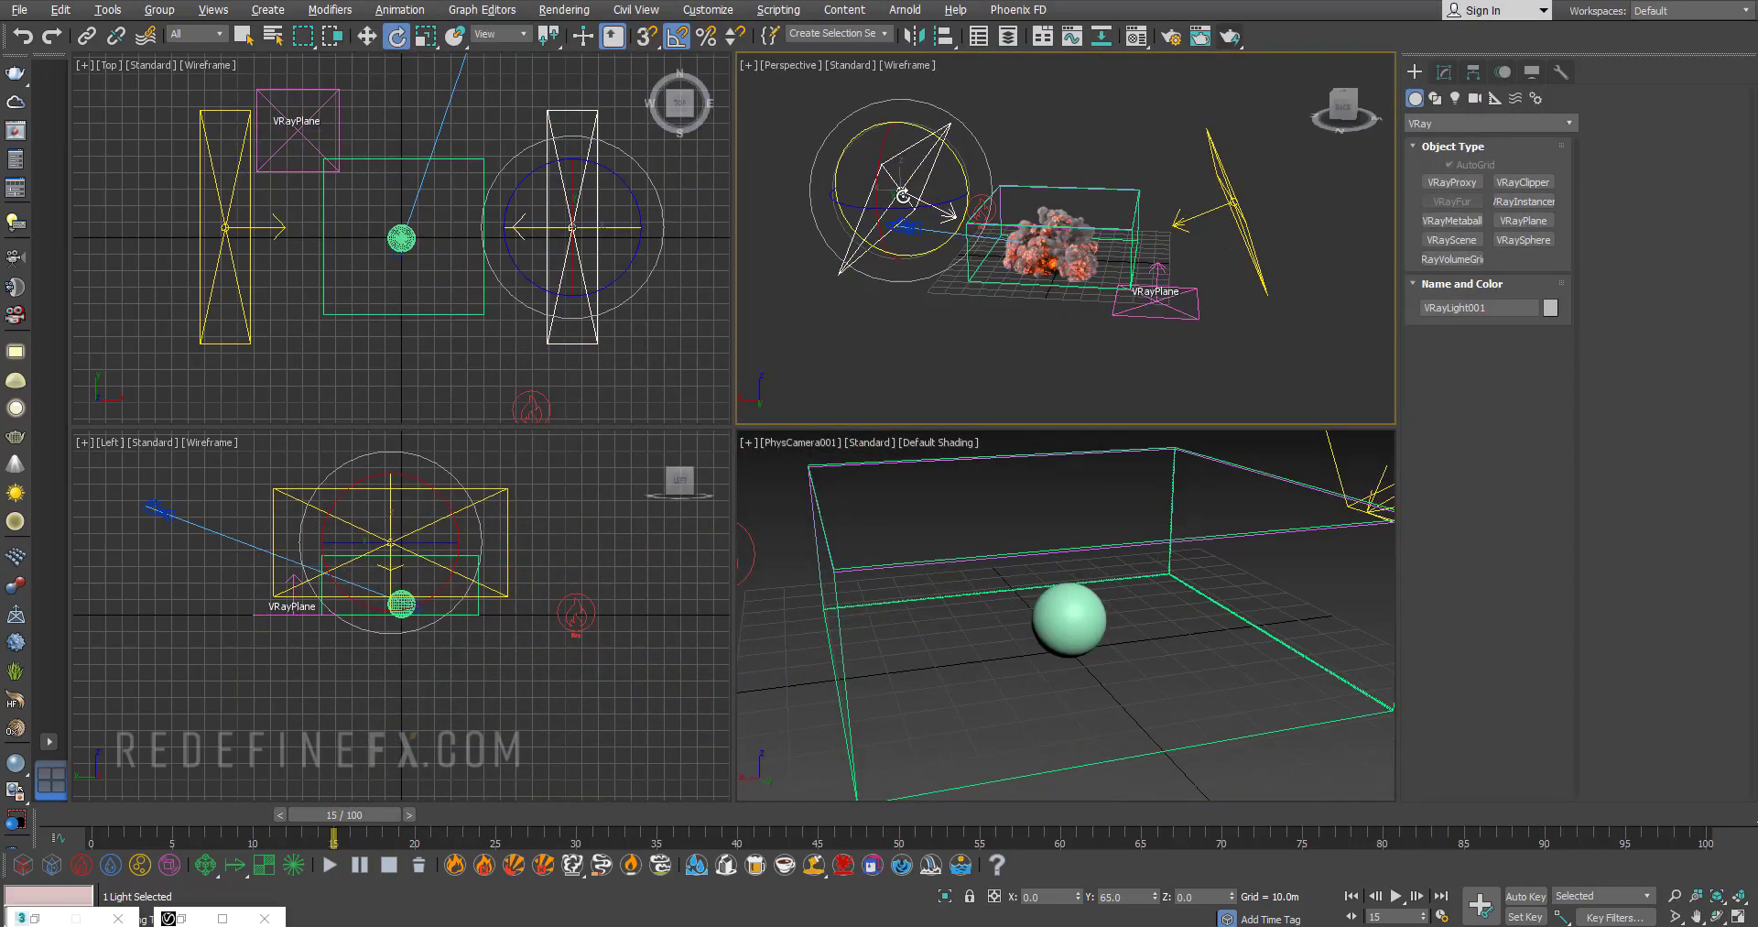
{"action": "middle_click_drag", "start_coordinate": [903, 197], "coordinate": [962, 306], "text": "alt"}
{"action": "key", "text": "w"}
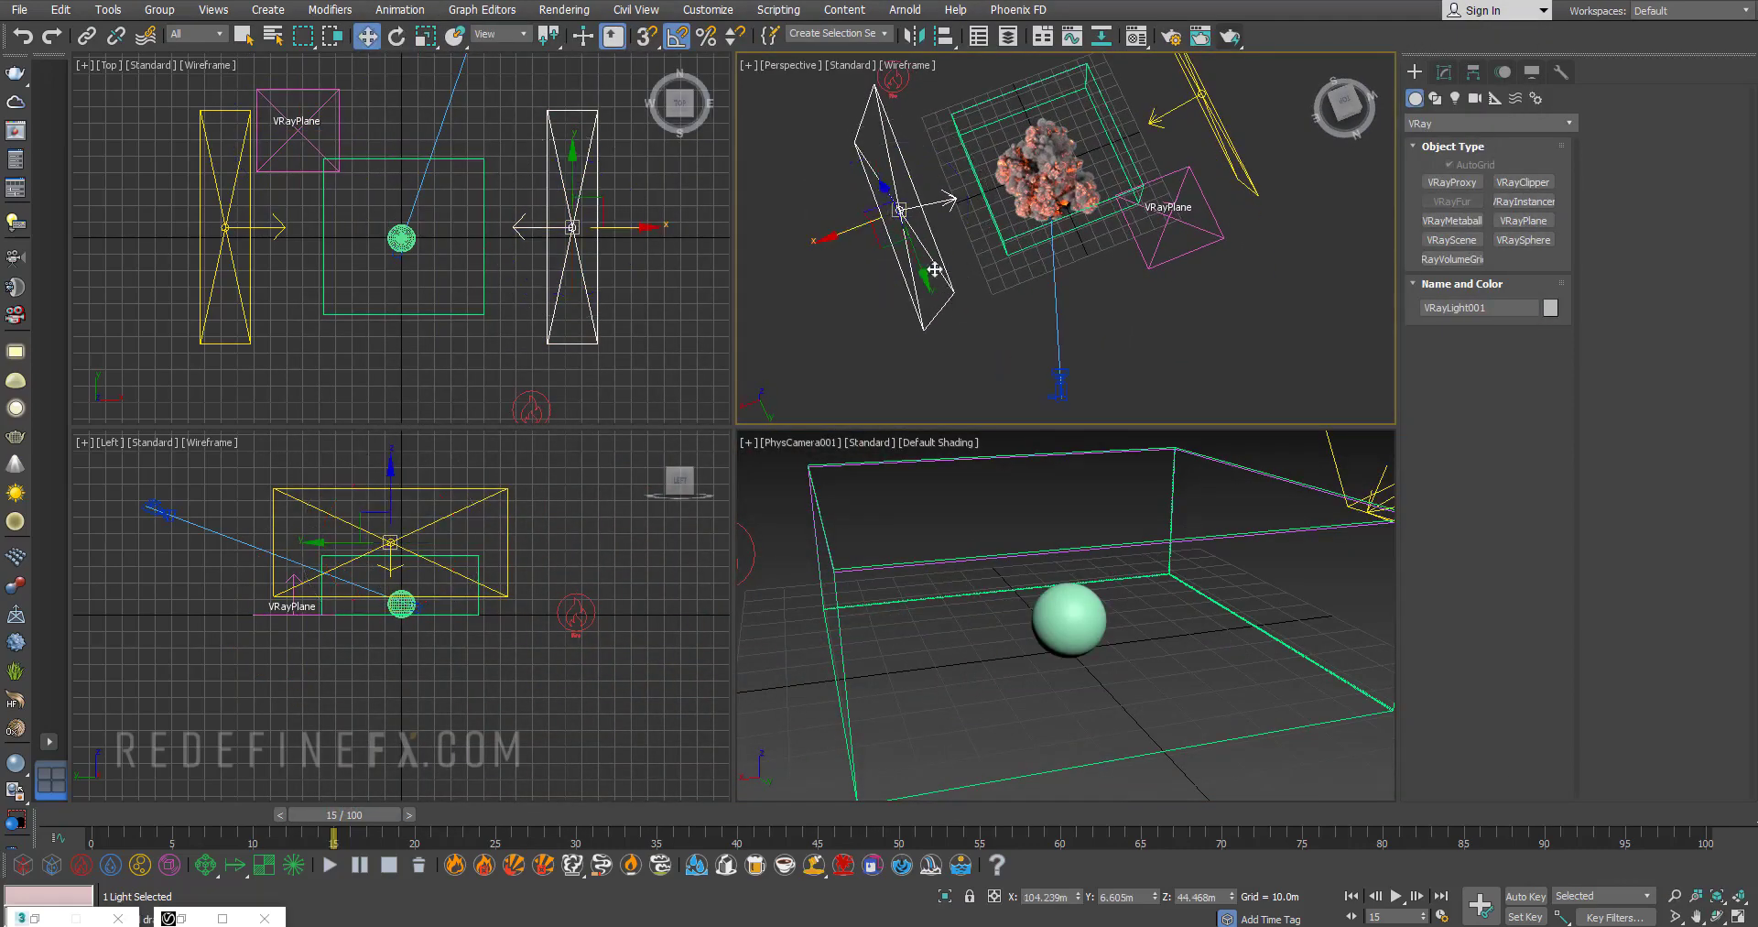
{"action": "left_click_drag", "start_coordinate": [914, 254], "coordinate": [881, 158]}
{"action": "middle_click_drag", "start_coordinate": [881, 159], "coordinate": [987, 226], "text": "alt"}
{"action": "scroll", "coordinate": [989, 222], "scroll_direction": "up", "scroll_amount": 5}
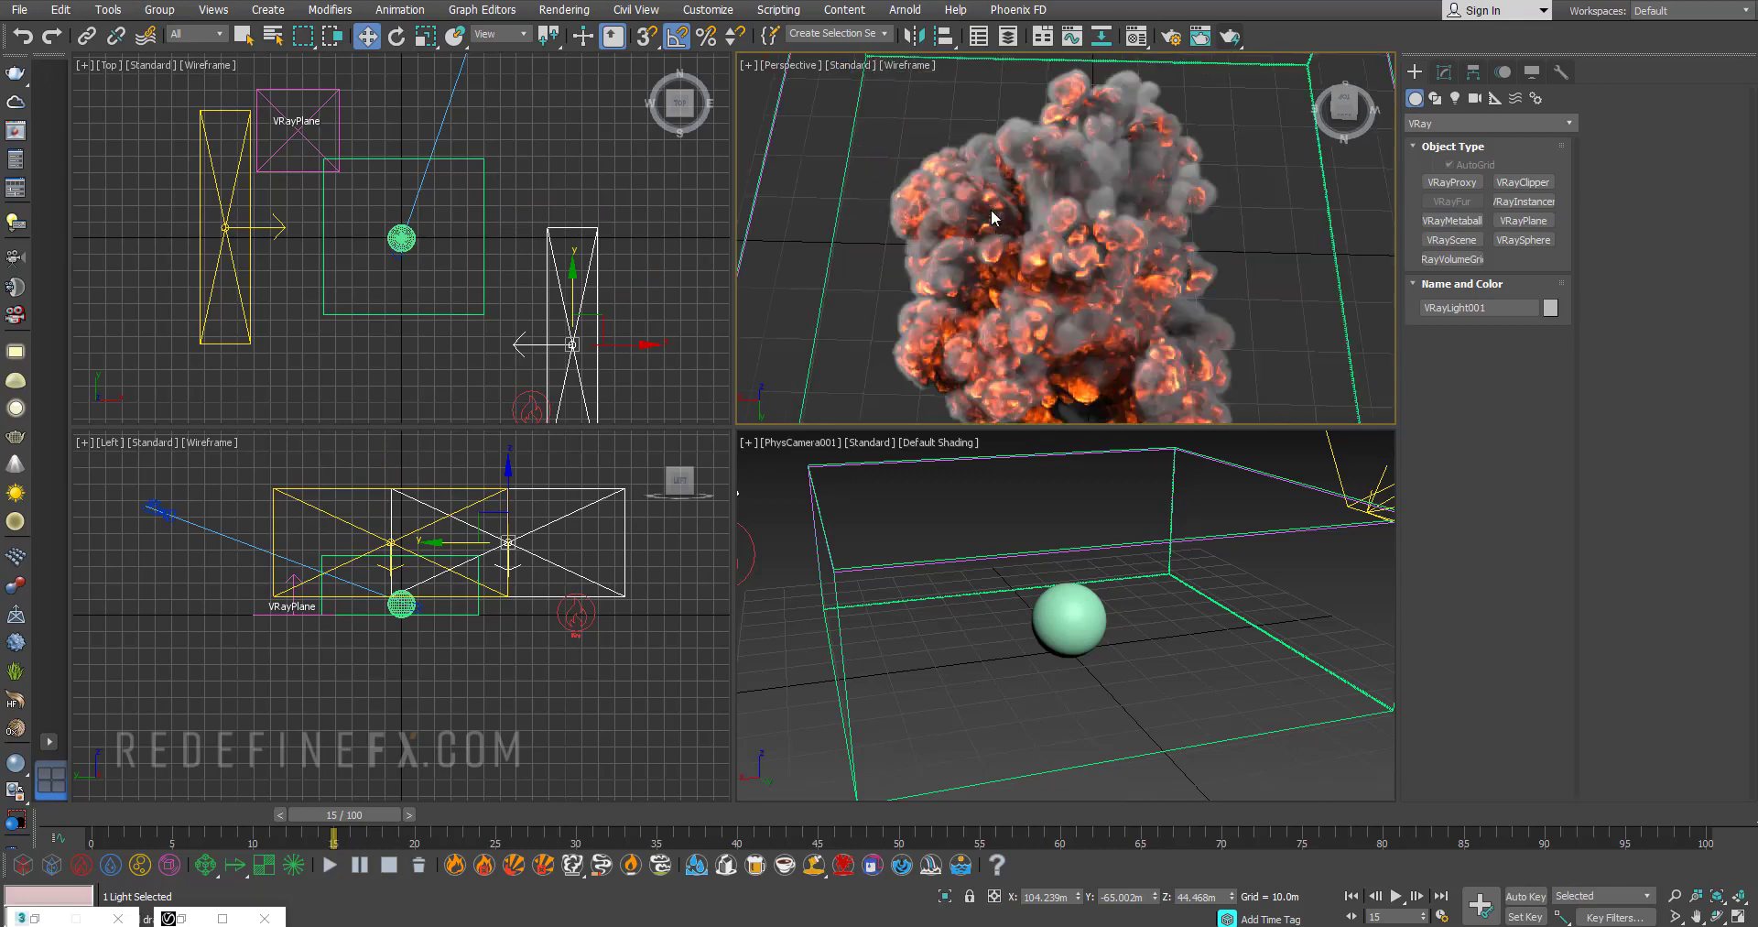
- Rotate the first plane light -30° about Z so it points back at the explosion
{"action": "scroll", "coordinate": [949, 240], "scroll_direction": "down", "scroll_amount": 5}
{"action": "key", "text": "e"}
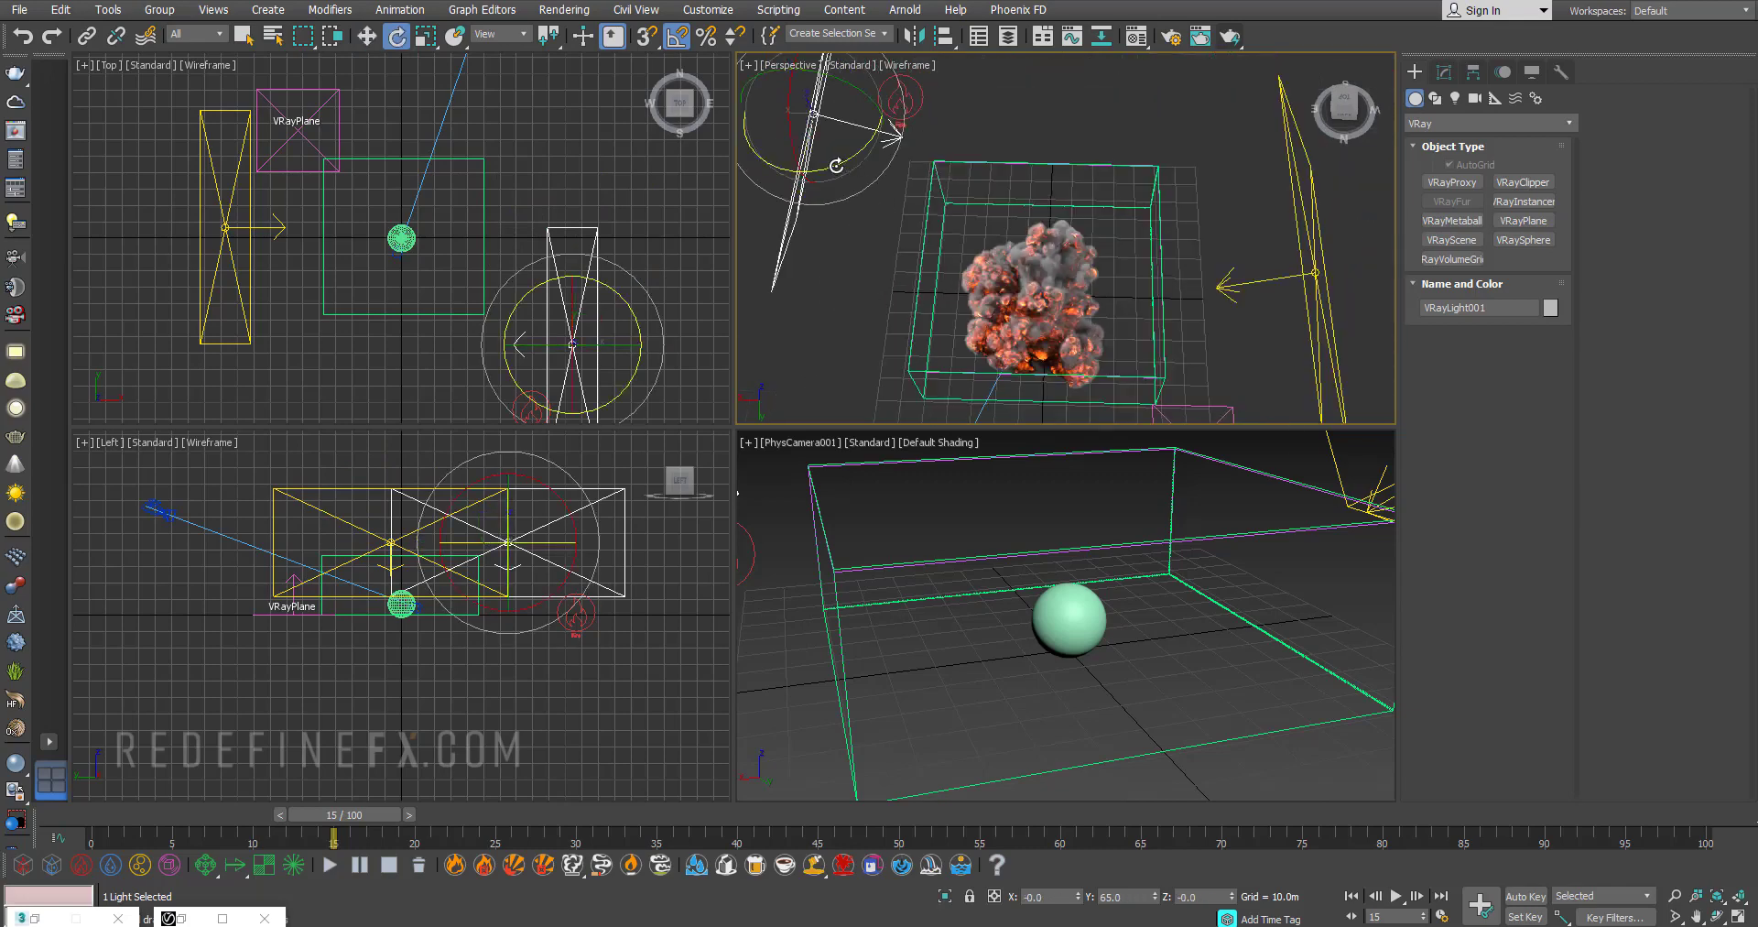
{"action": "left_click_drag", "start_coordinate": [825, 169], "coordinate": [805, 165]}
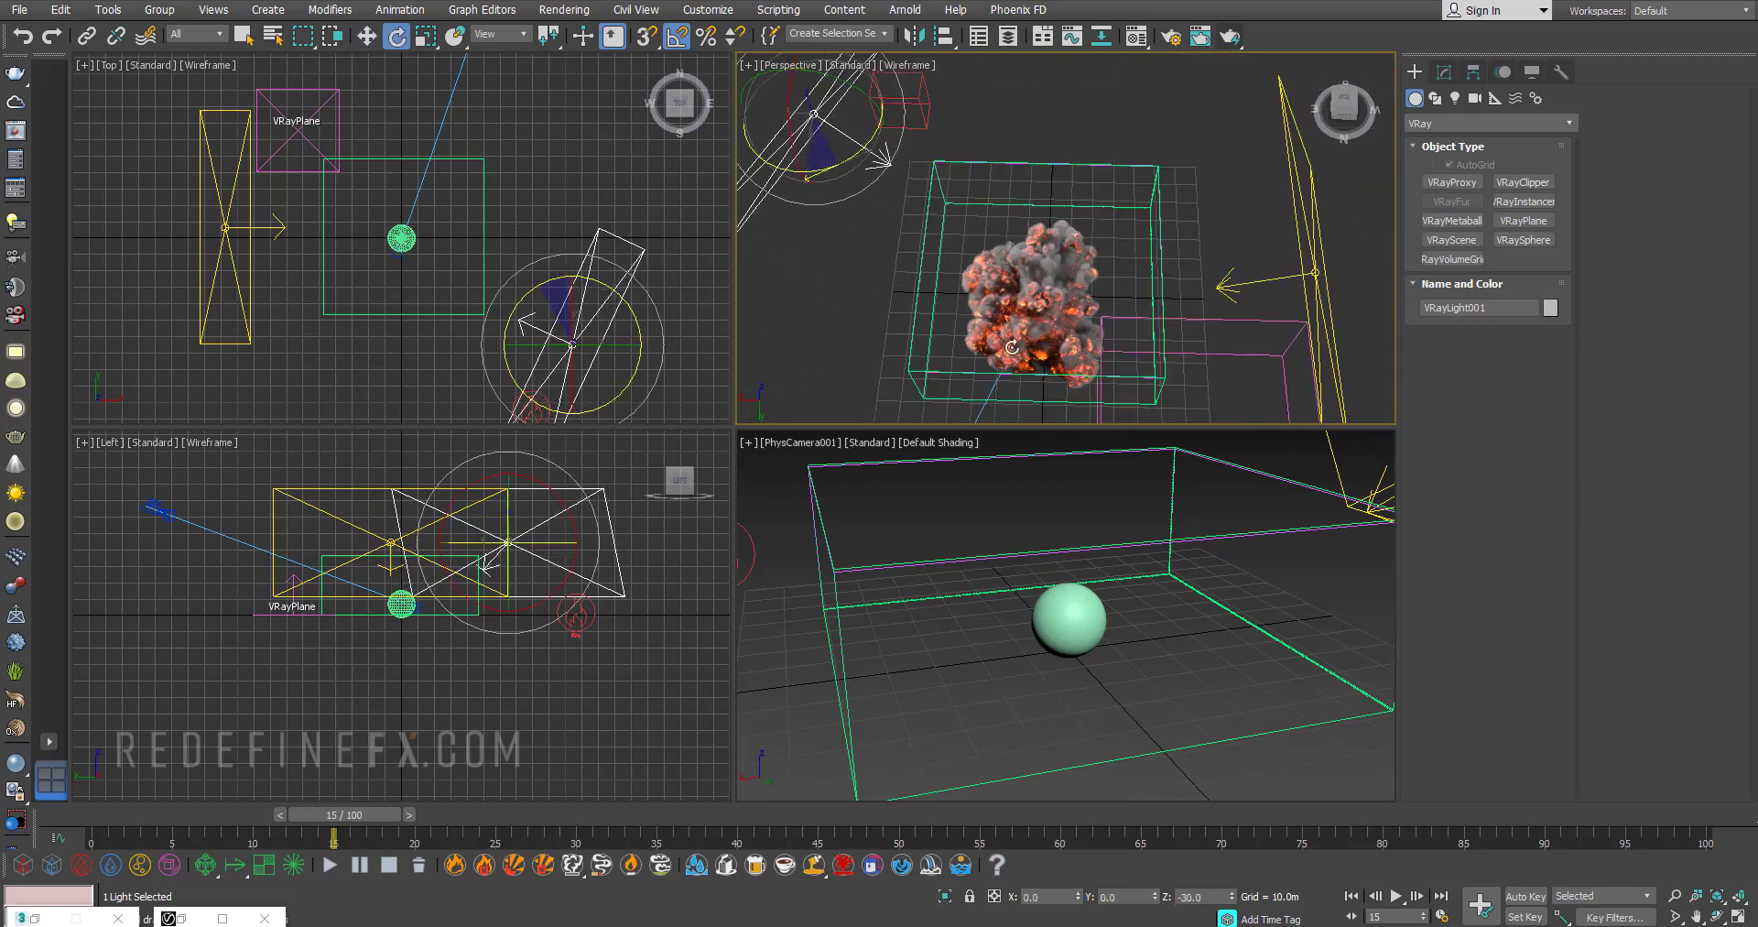
{"action": "middle_click_drag", "start_coordinate": [1010, 346], "coordinate": [924, 248], "text": "alt"}
- Set the first plane light's multiplier to 1.0
{"action": "left_click", "coordinate": [1444, 72]}
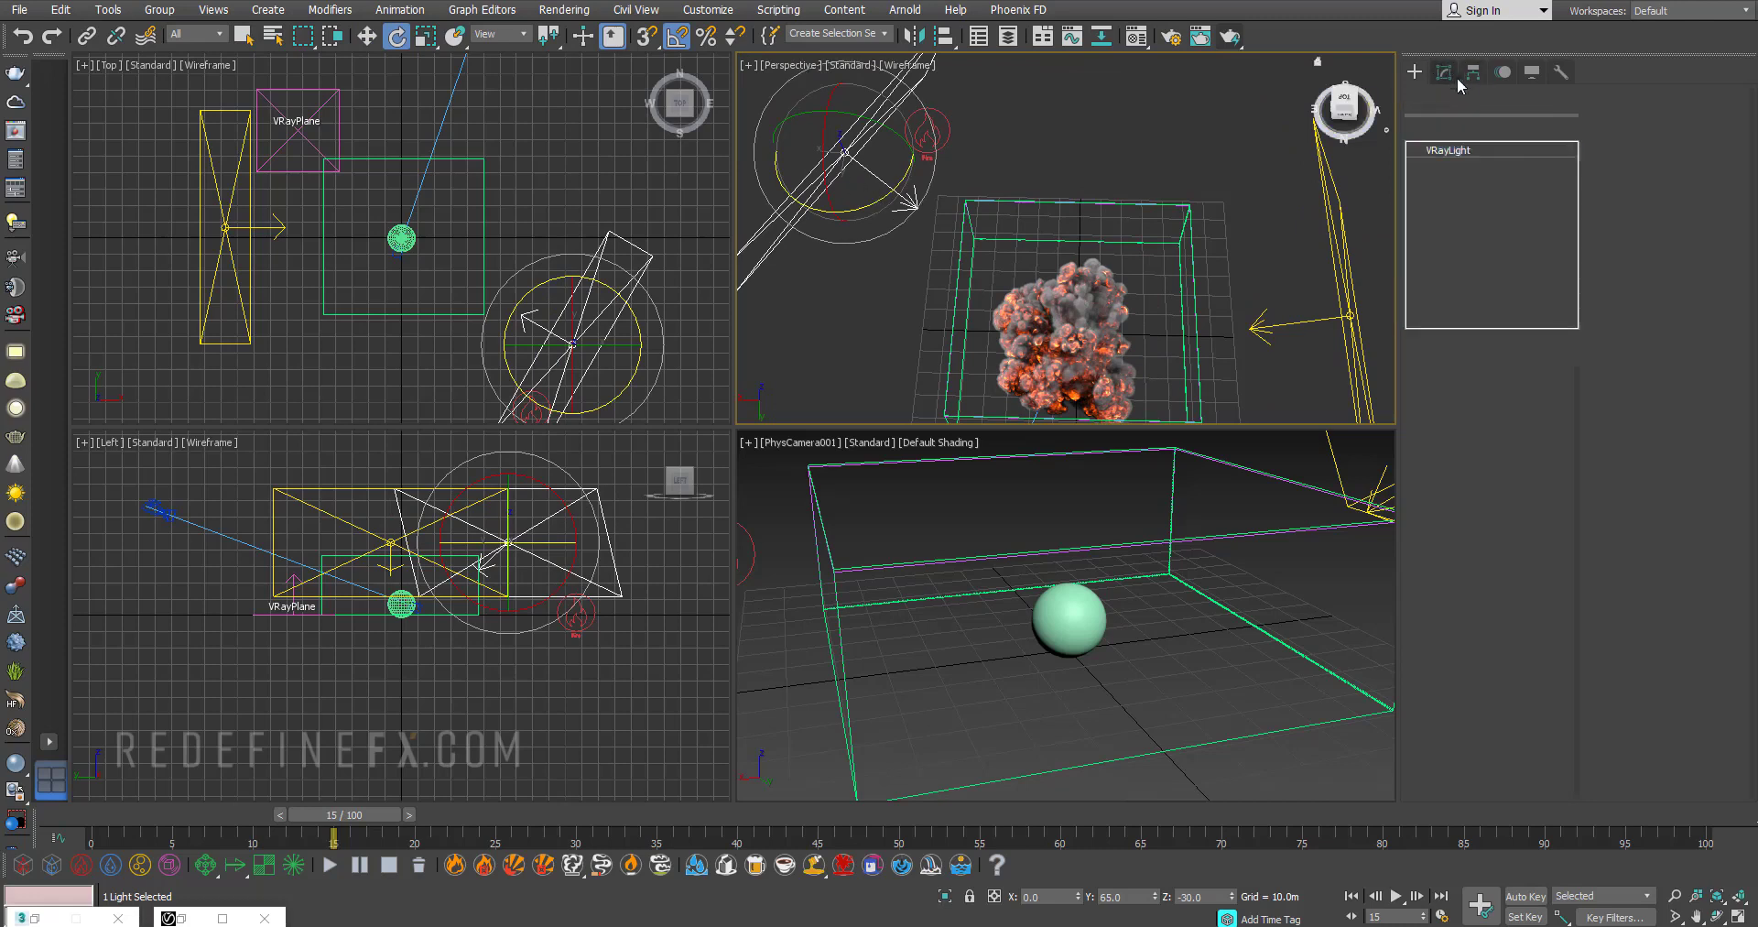
{"action": "double_click", "coordinate": [1525, 506]}
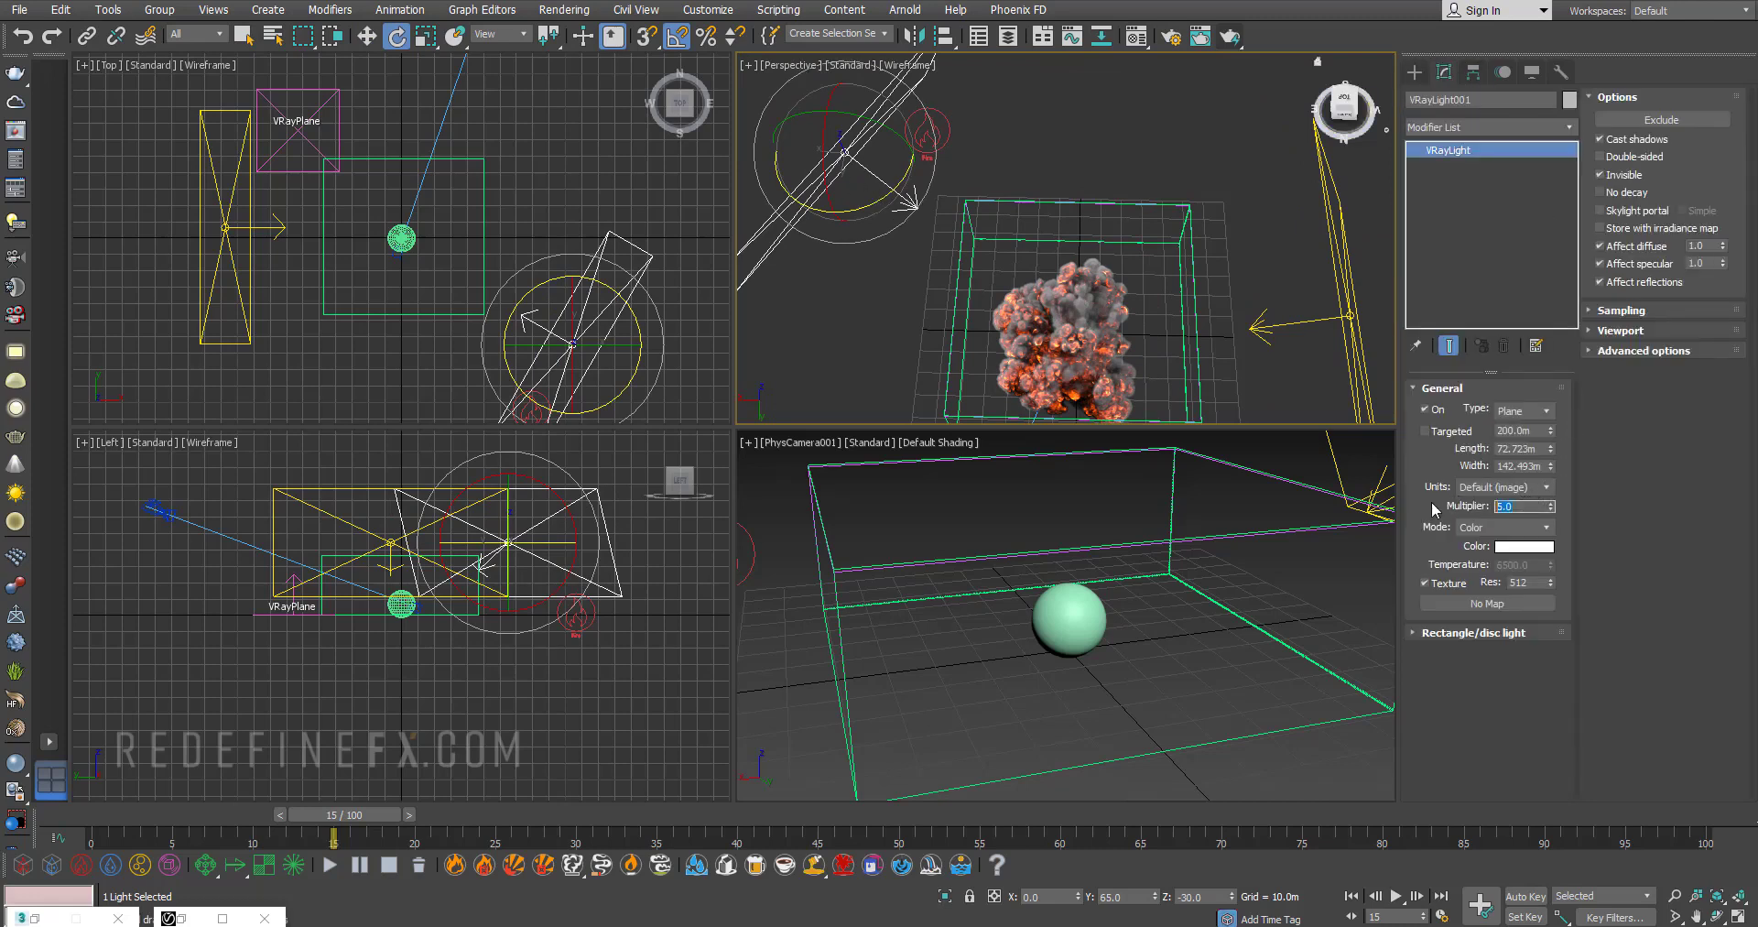
{"action": "key", "text": "Return"}
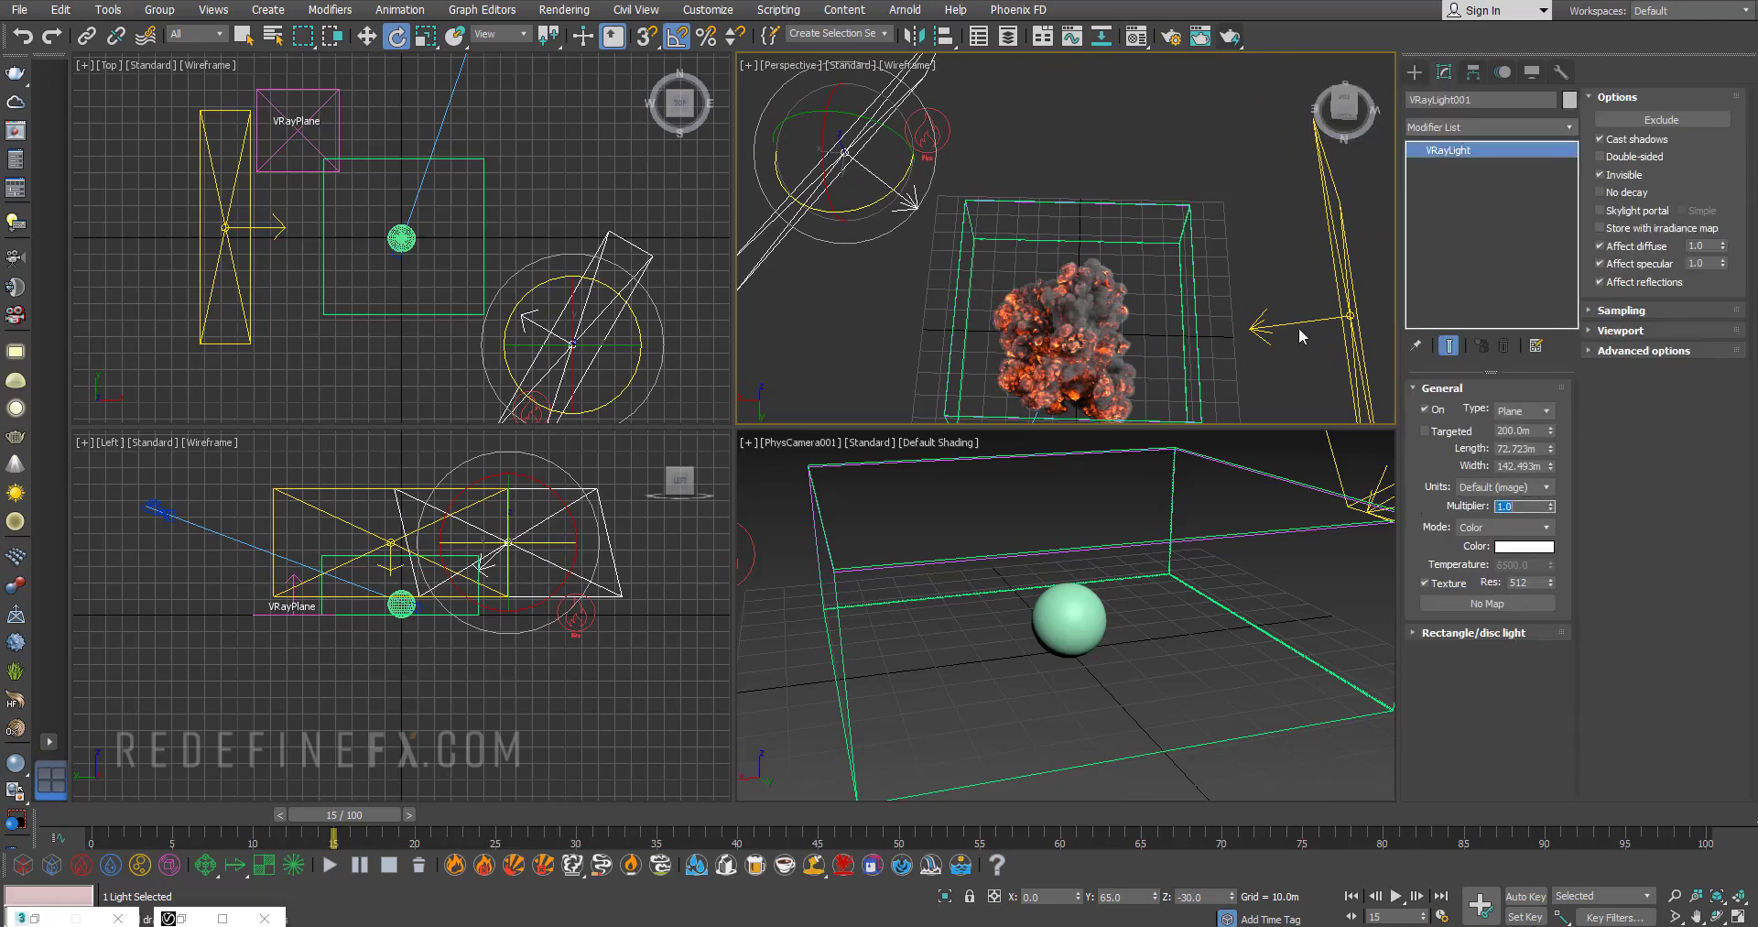
- Move the second plane light back, away from the camera, and turn it about the vertical axis toward the explosion
{"action": "left_click", "coordinate": [1297, 322]}
{"action": "middle_click_drag", "start_coordinate": [1297, 323], "coordinate": [1176, 280], "text": "alt"}
{"action": "key", "text": "w"}
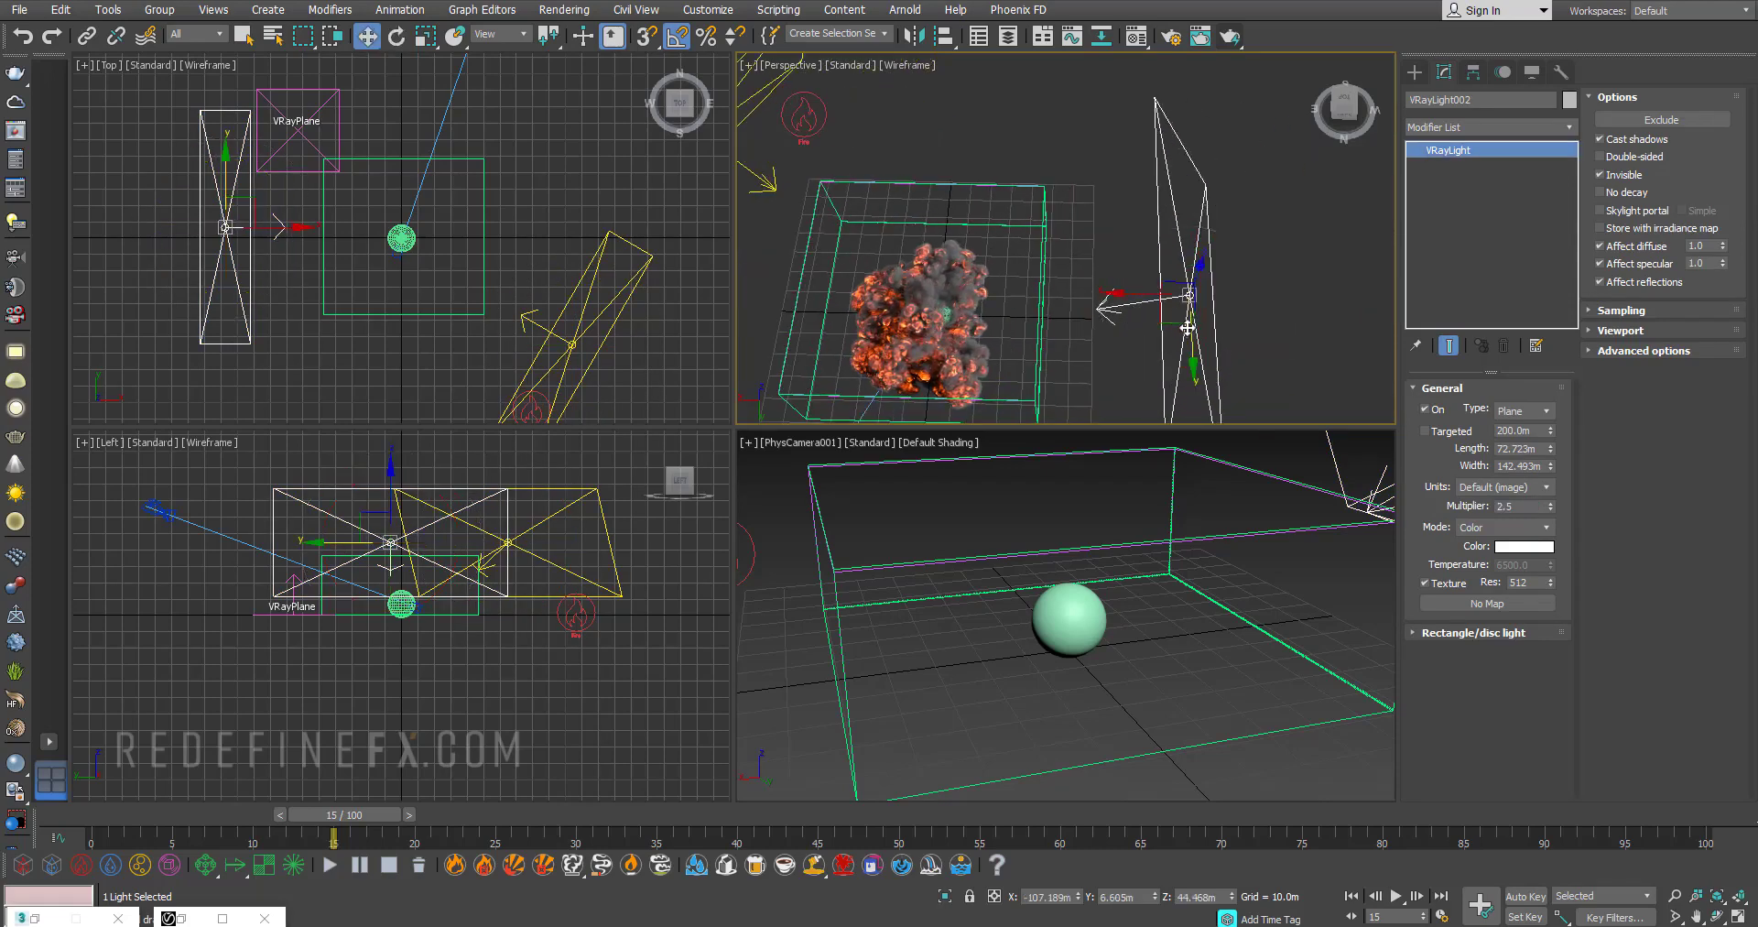
{"action": "mouse_move", "coordinate": [1177, 280]}
{"action": "left_mouse_down"}
{"action": "mouse_move", "coordinate": [1154, 281]}
{"action": "mouse_move", "coordinate": [1208, 285]}
{"action": "left_mouse_up"}
{"action": "key", "text": "e"}
- Set the Phoenix FD simulator's rendering Step % to 200 and render the camera view
{"action": "left_click", "coordinate": [943, 313]}
{"action": "key", "text": "w"}
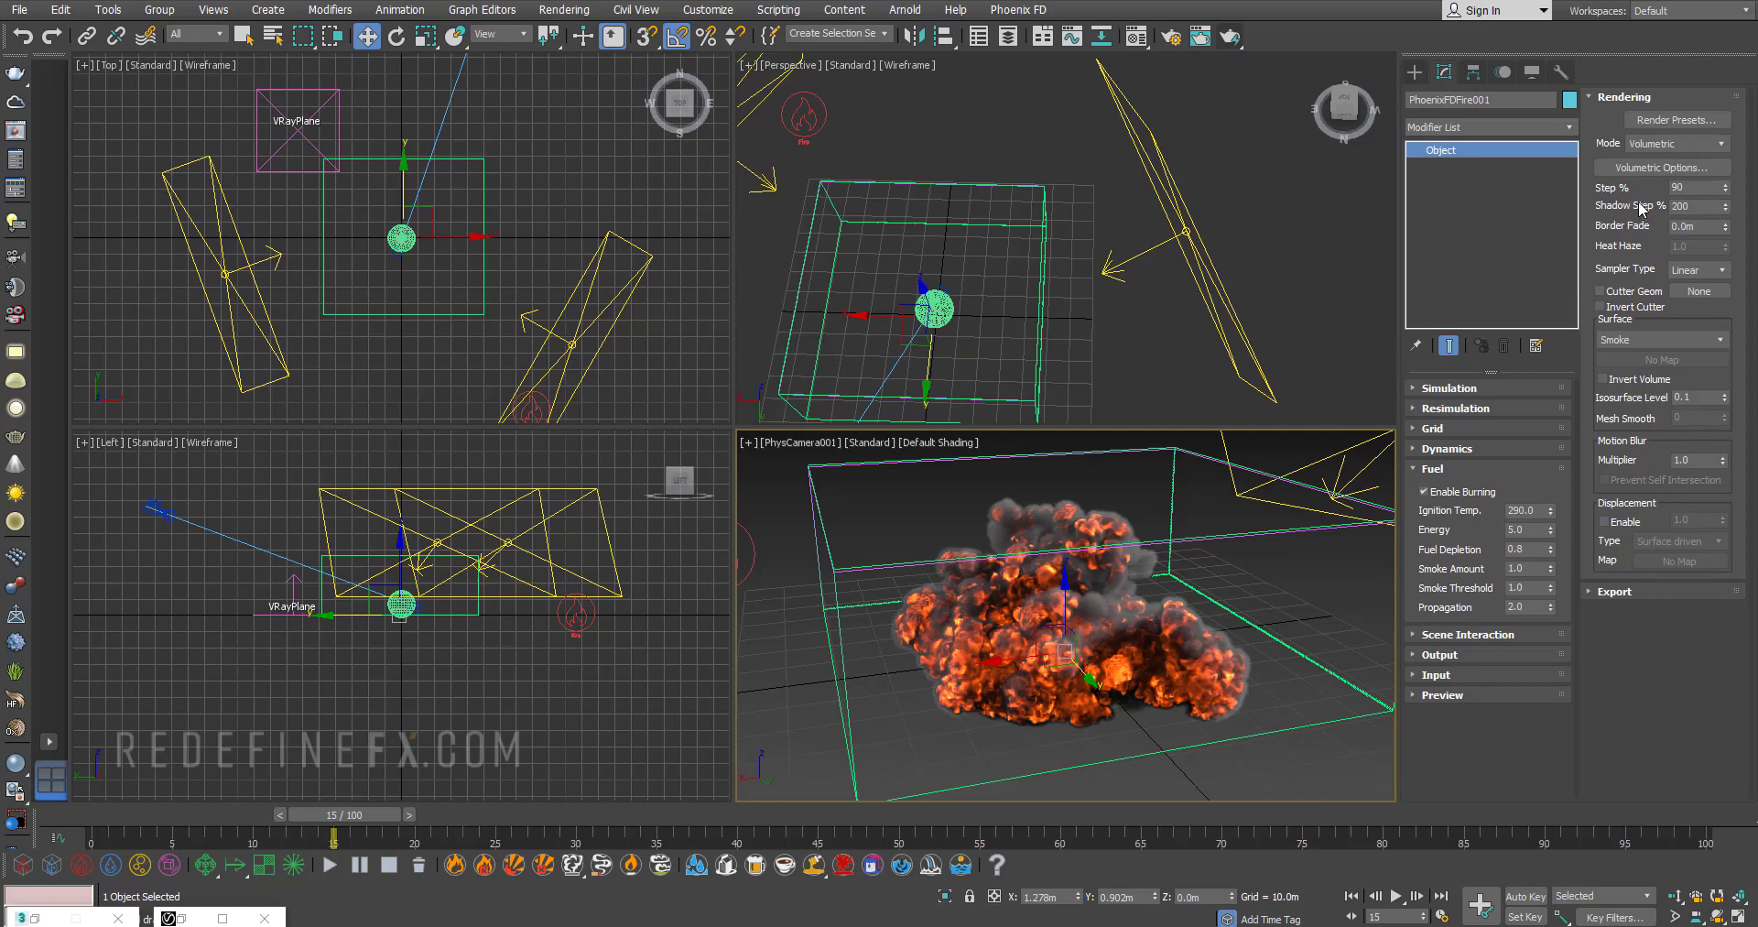
{"action": "double_click", "coordinate": [1683, 186]}
{"action": "double_click", "coordinate": [1700, 205]}
{"action": "double_click", "coordinate": [1683, 187]}
{"action": "left_click", "coordinate": [1173, 493]}
{"action": "left_click", "coordinate": [1231, 38]}
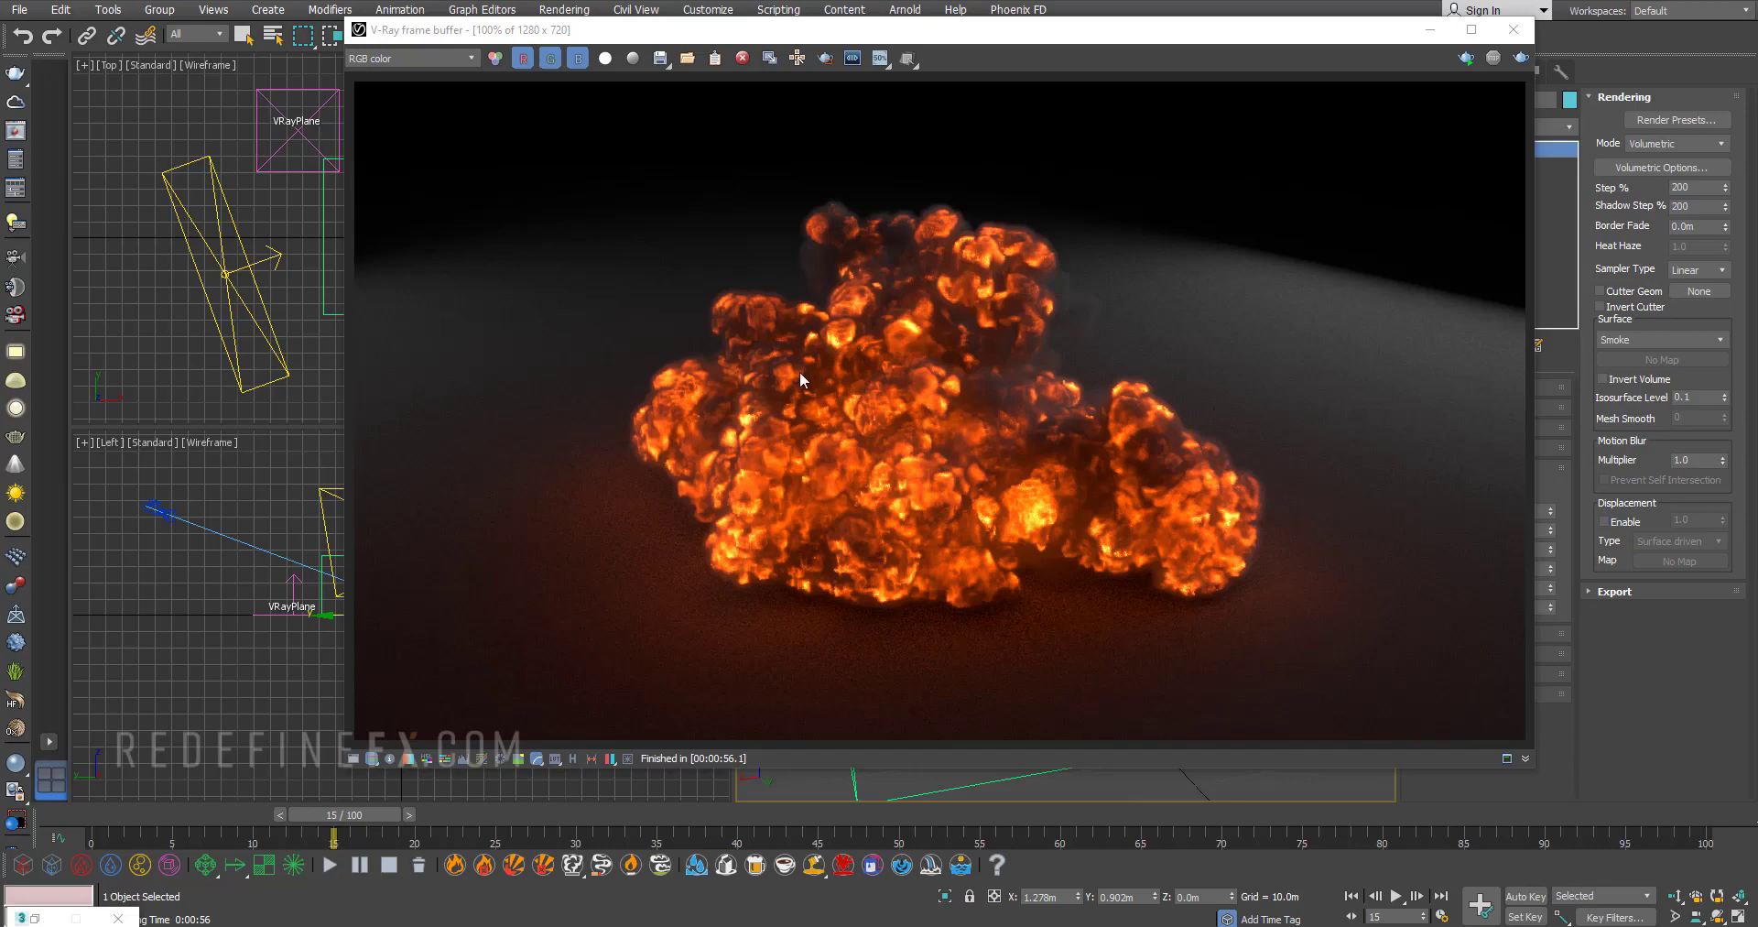
- Examine the fire detail in the finished render up close, then put the frame buffer away
{"action": "scroll", "coordinate": [800, 371], "scroll_direction": "up", "scroll_amount": 3}
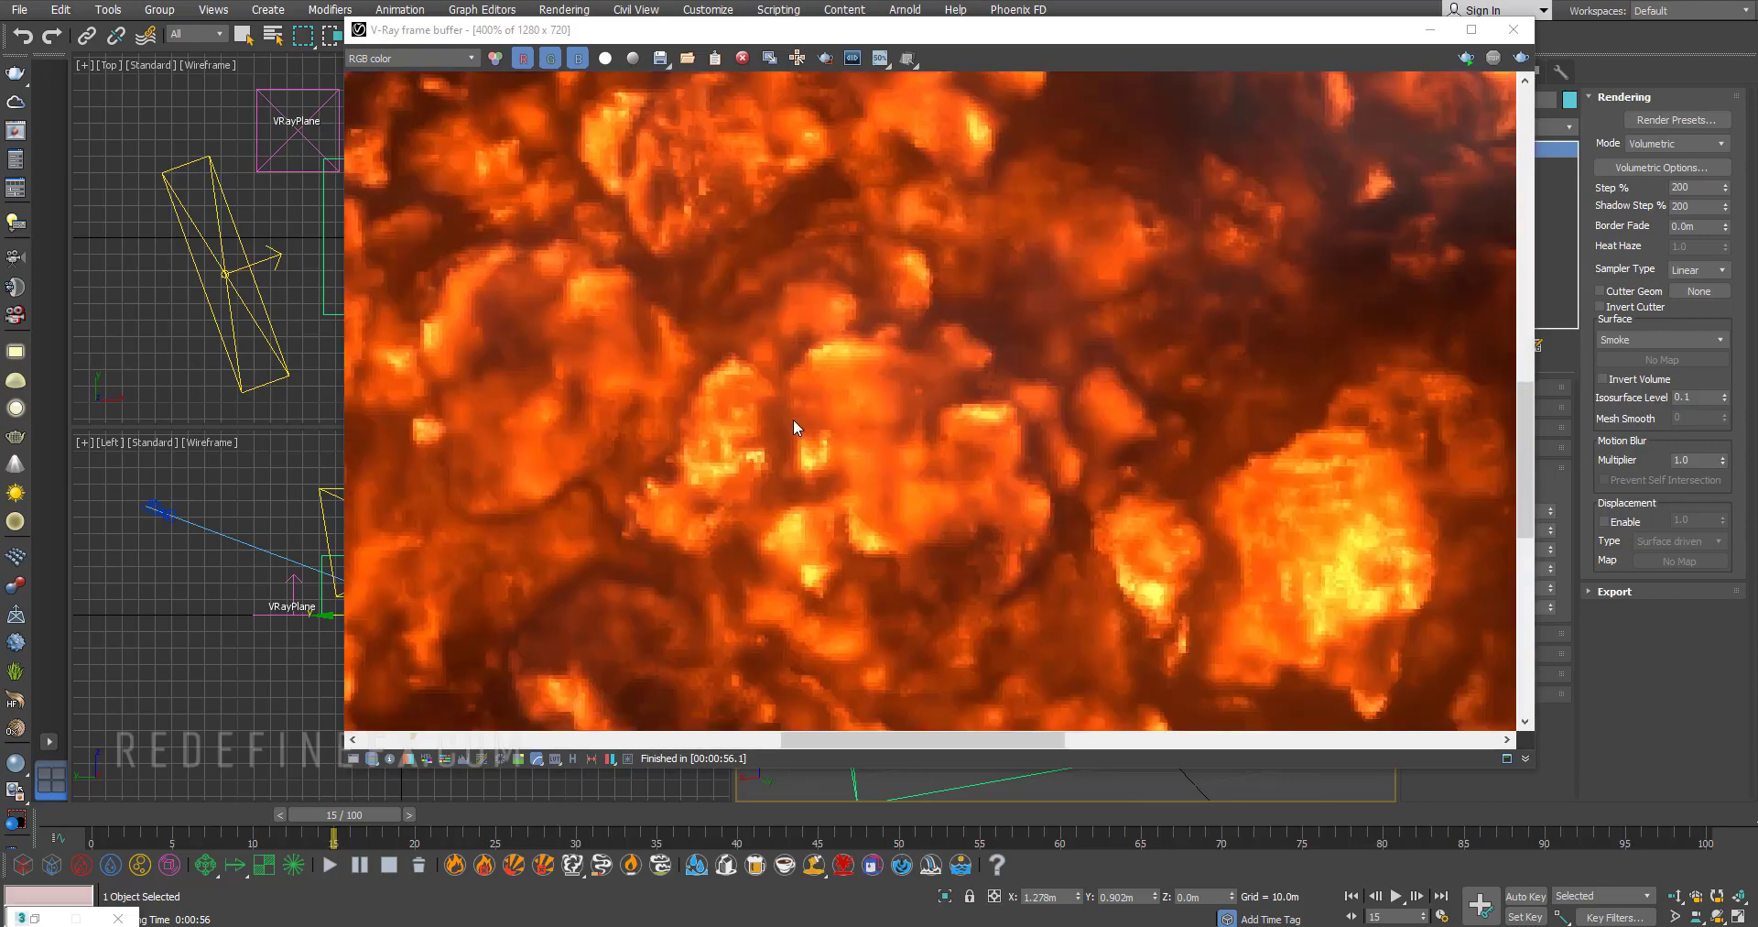
{"action": "scroll", "coordinate": [799, 456], "scroll_direction": "up", "scroll_amount": 1}
{"action": "scroll", "coordinate": [709, 442], "scroll_direction": "down", "scroll_amount": 1}
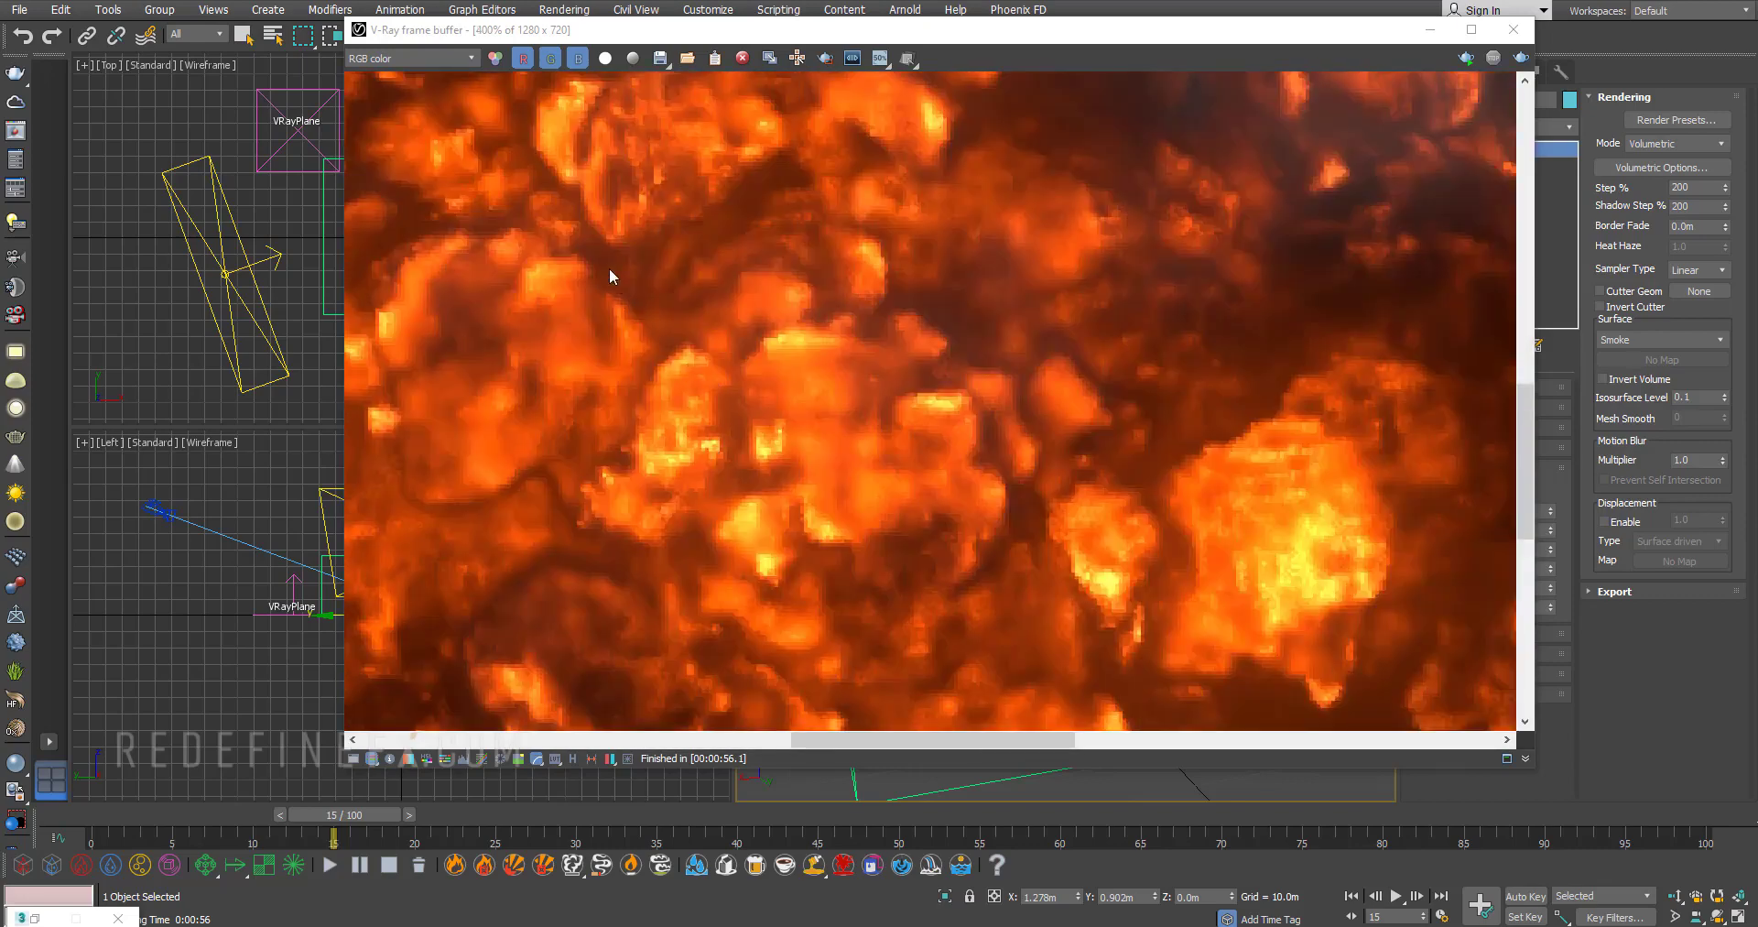
{"action": "scroll", "coordinate": [604, 282], "scroll_direction": "down", "scroll_amount": 3}
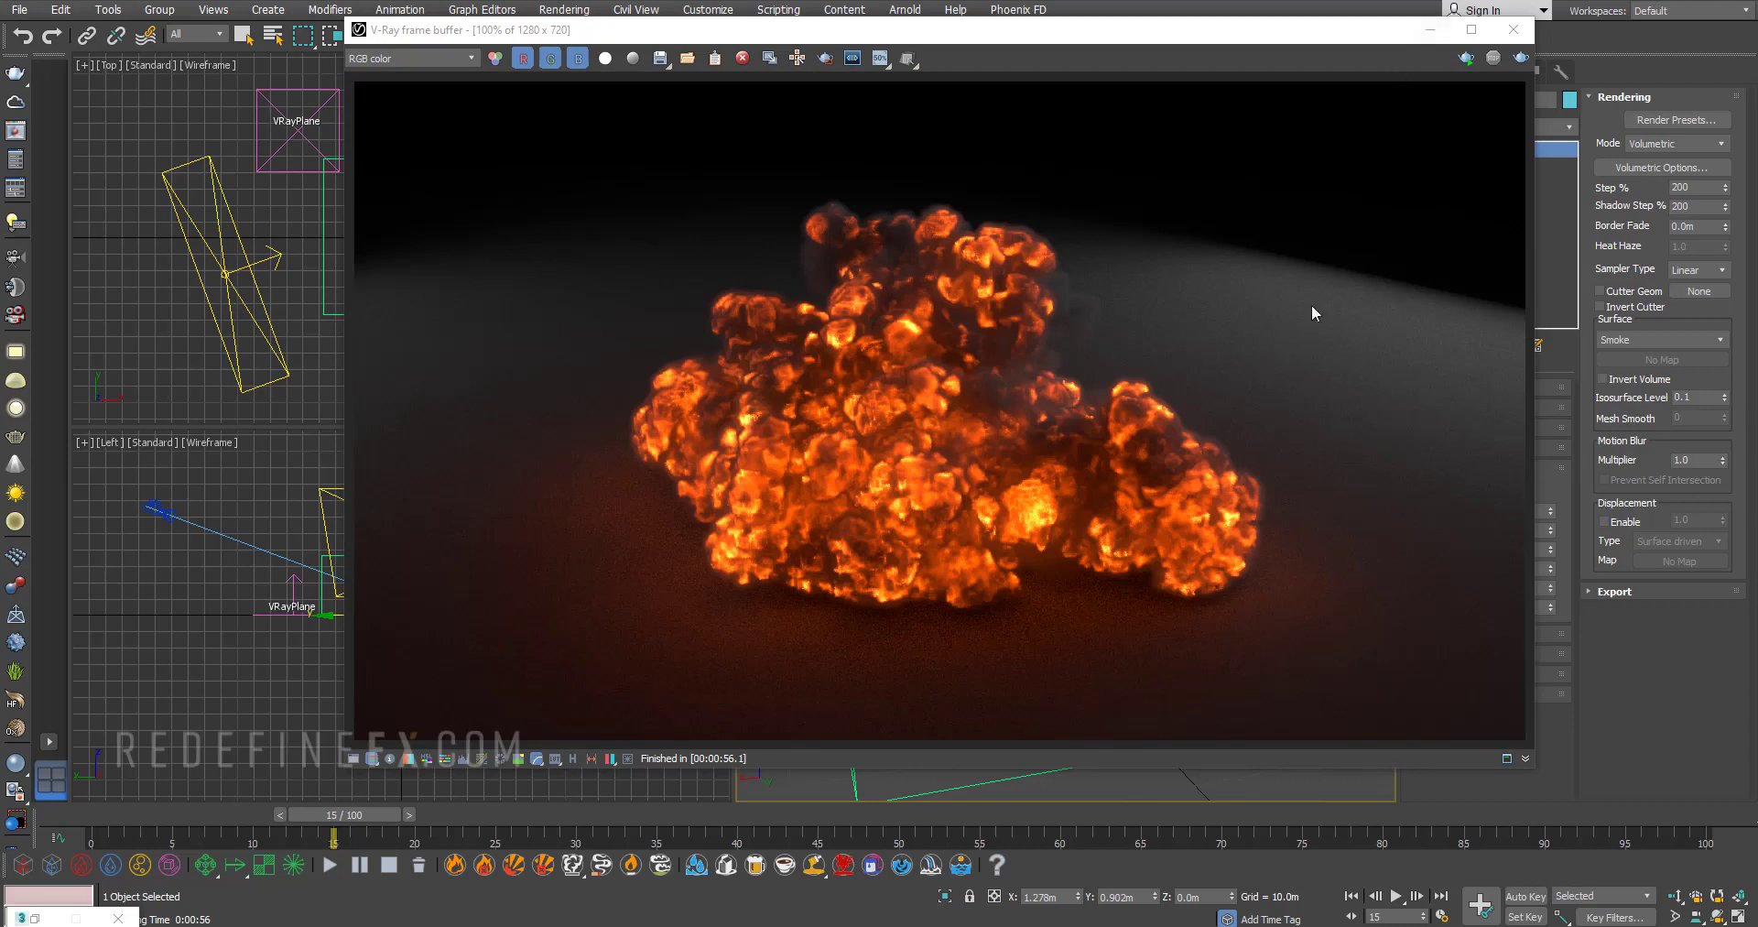
{"action": "left_click", "coordinate": [1429, 29]}
- Hide the VRayPlane and render the explosion on its own through the camera
{"action": "scroll", "coordinate": [1034, 337], "scroll_direction": "down", "scroll_amount": 5}
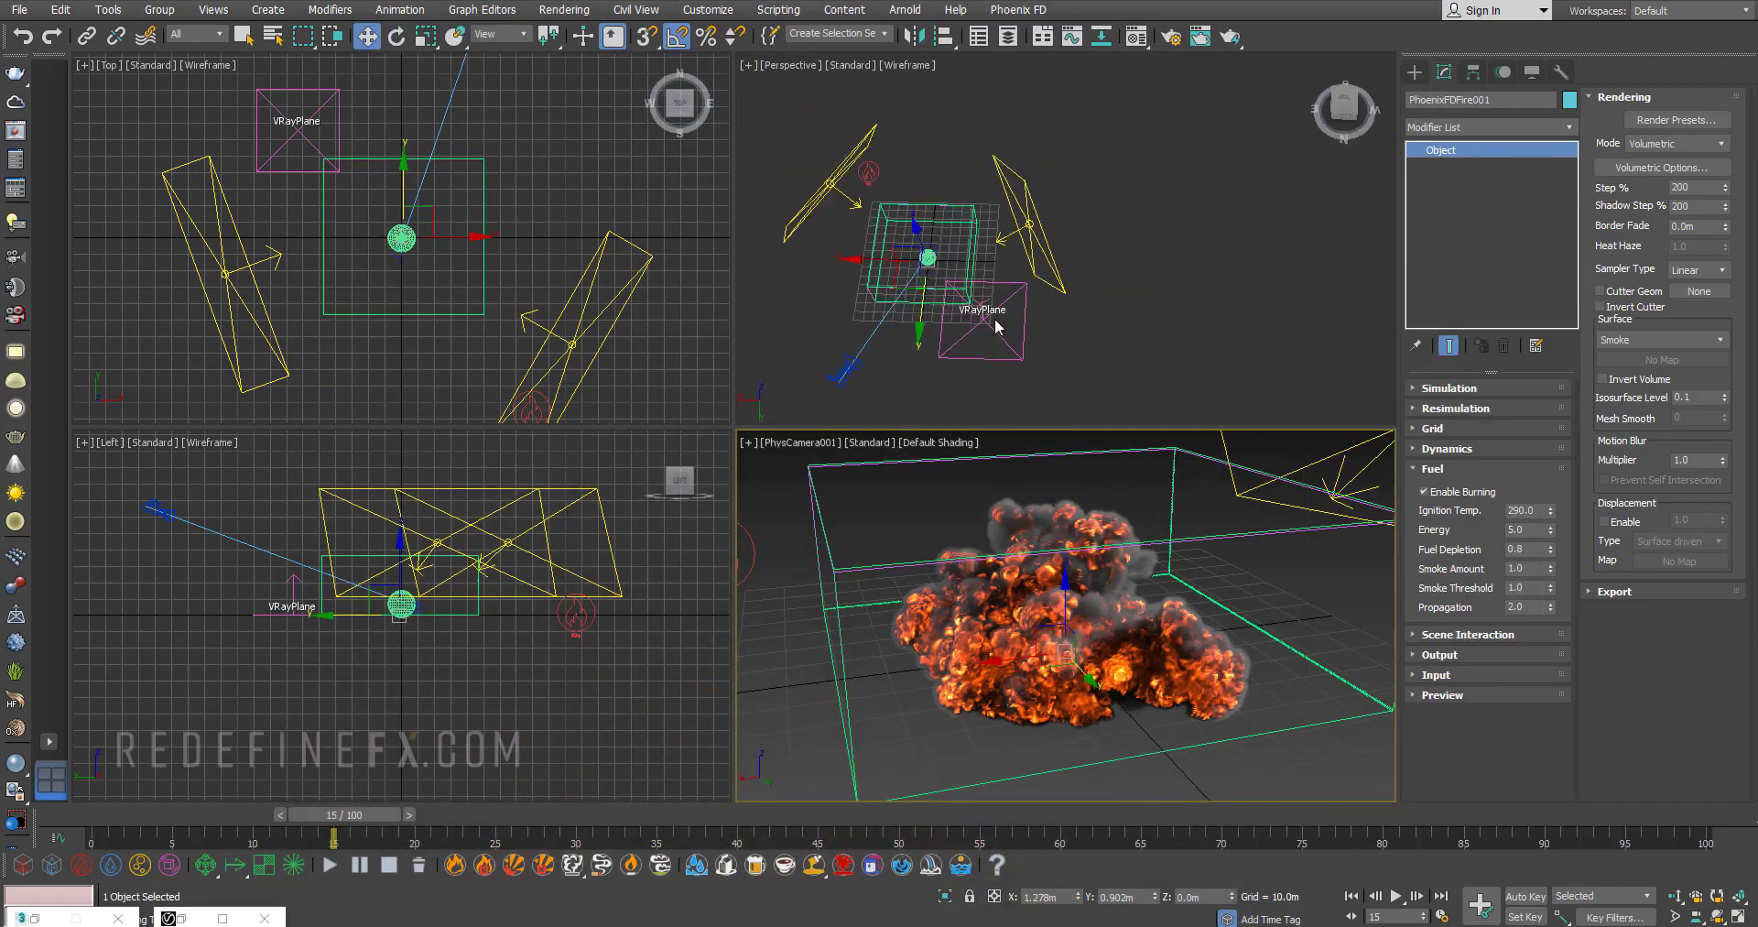
{"action": "left_click", "coordinate": [994, 326]}
{"action": "right_click", "coordinate": [991, 326]}
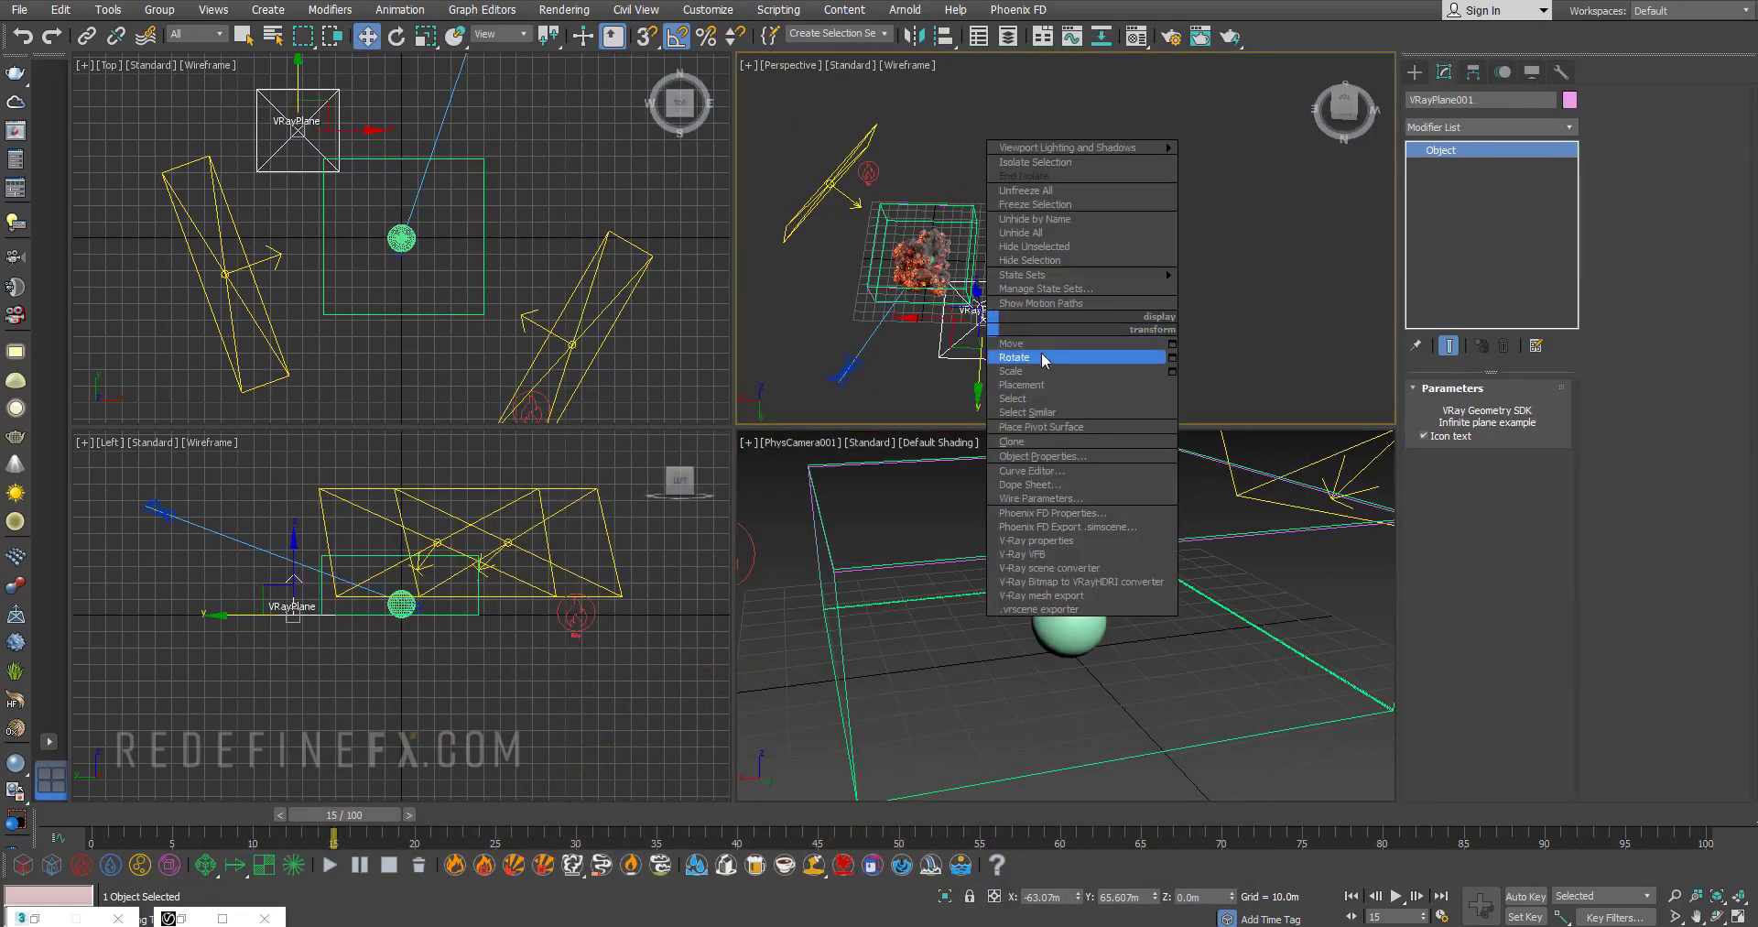
{"action": "left_click", "coordinate": [1050, 268]}
{"action": "middle_click", "coordinate": [1034, 484]}
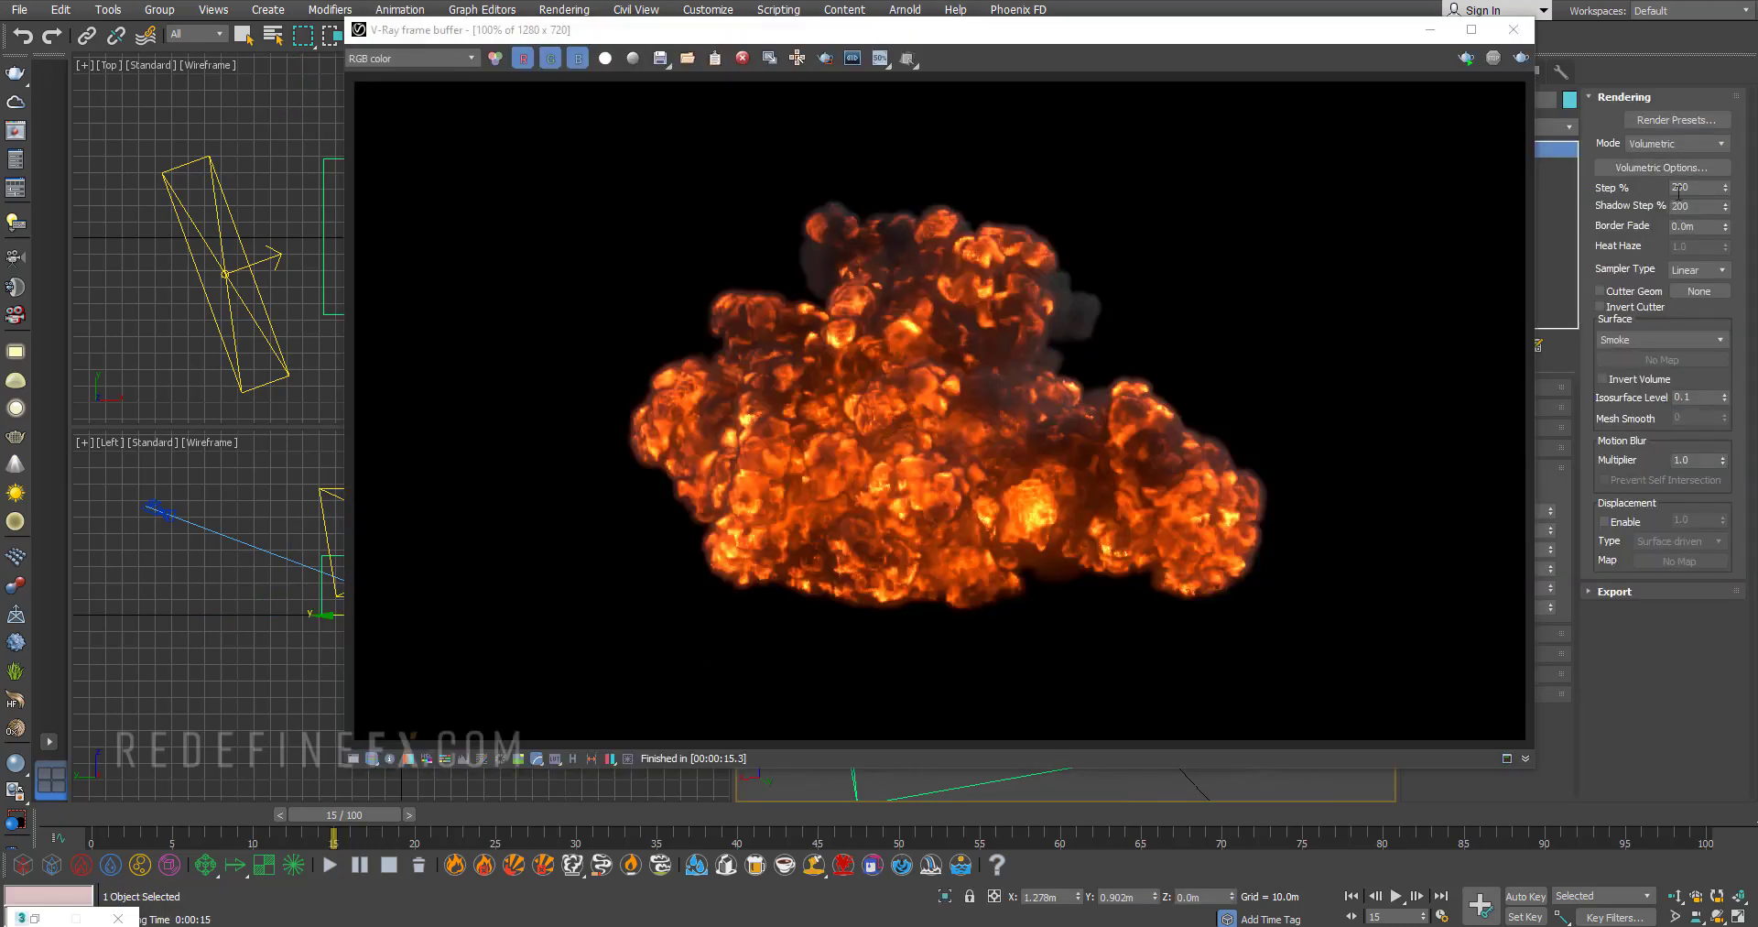
{"action": "left_click", "coordinate": [1518, 35]}
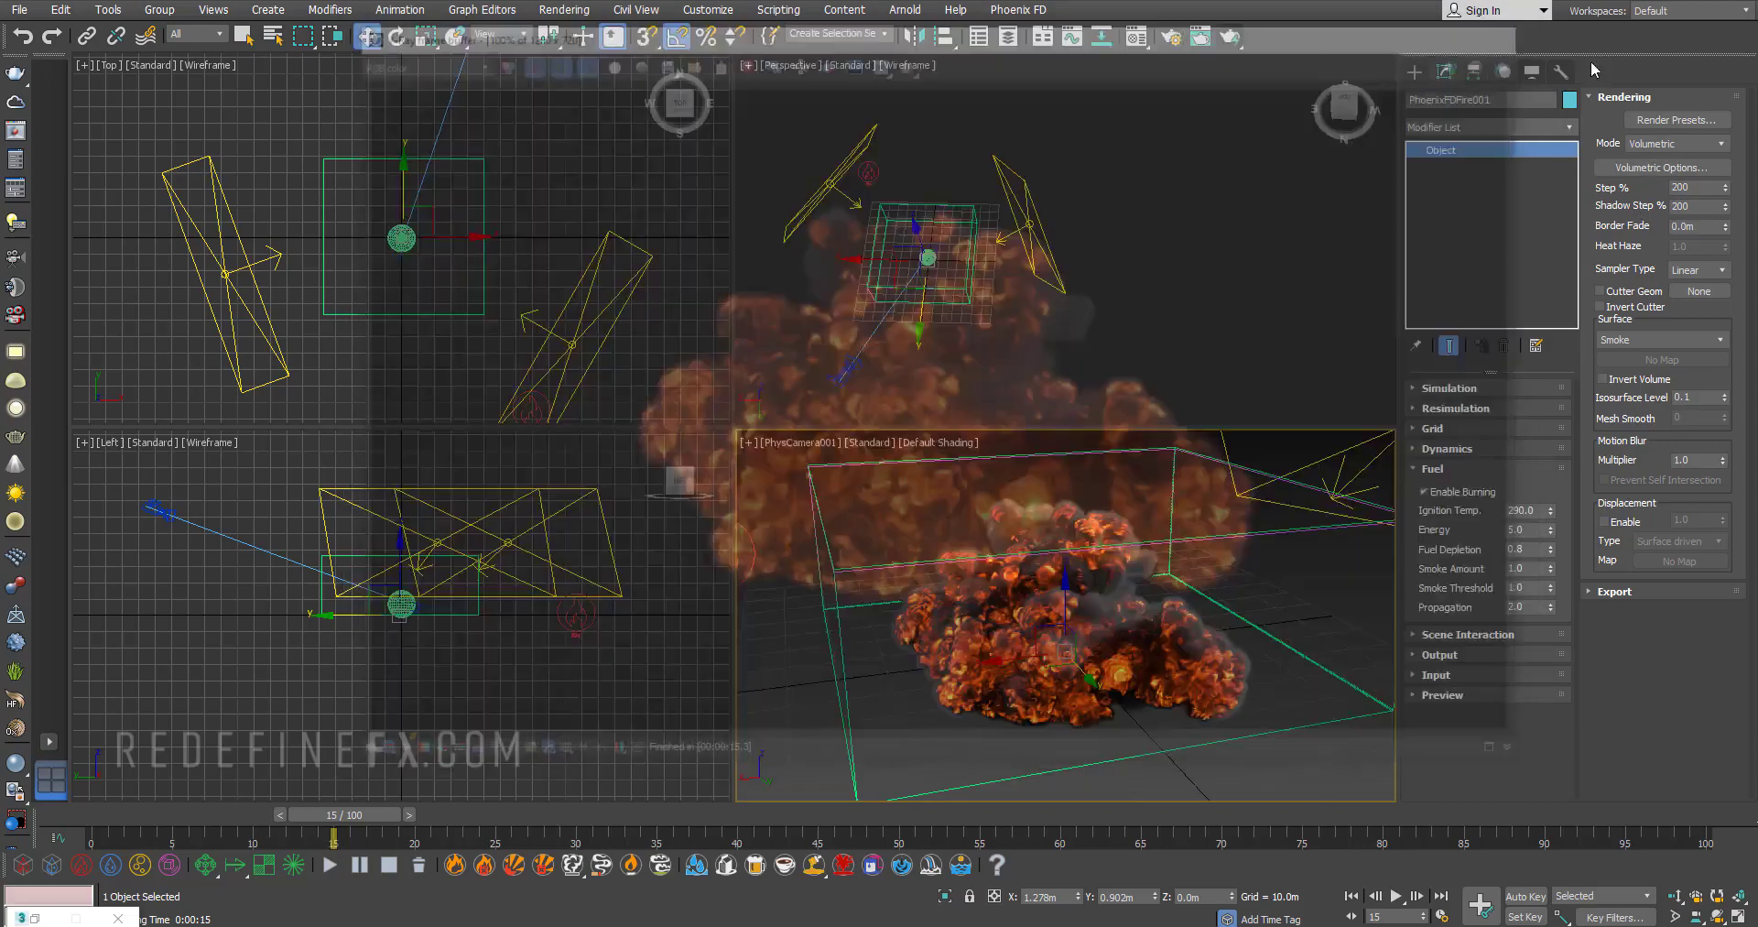
- Set the simulator's Step % to 50 and render the camera view
{"action": "double_click", "coordinate": [1685, 186]}
{"action": "type", "text": "50"}
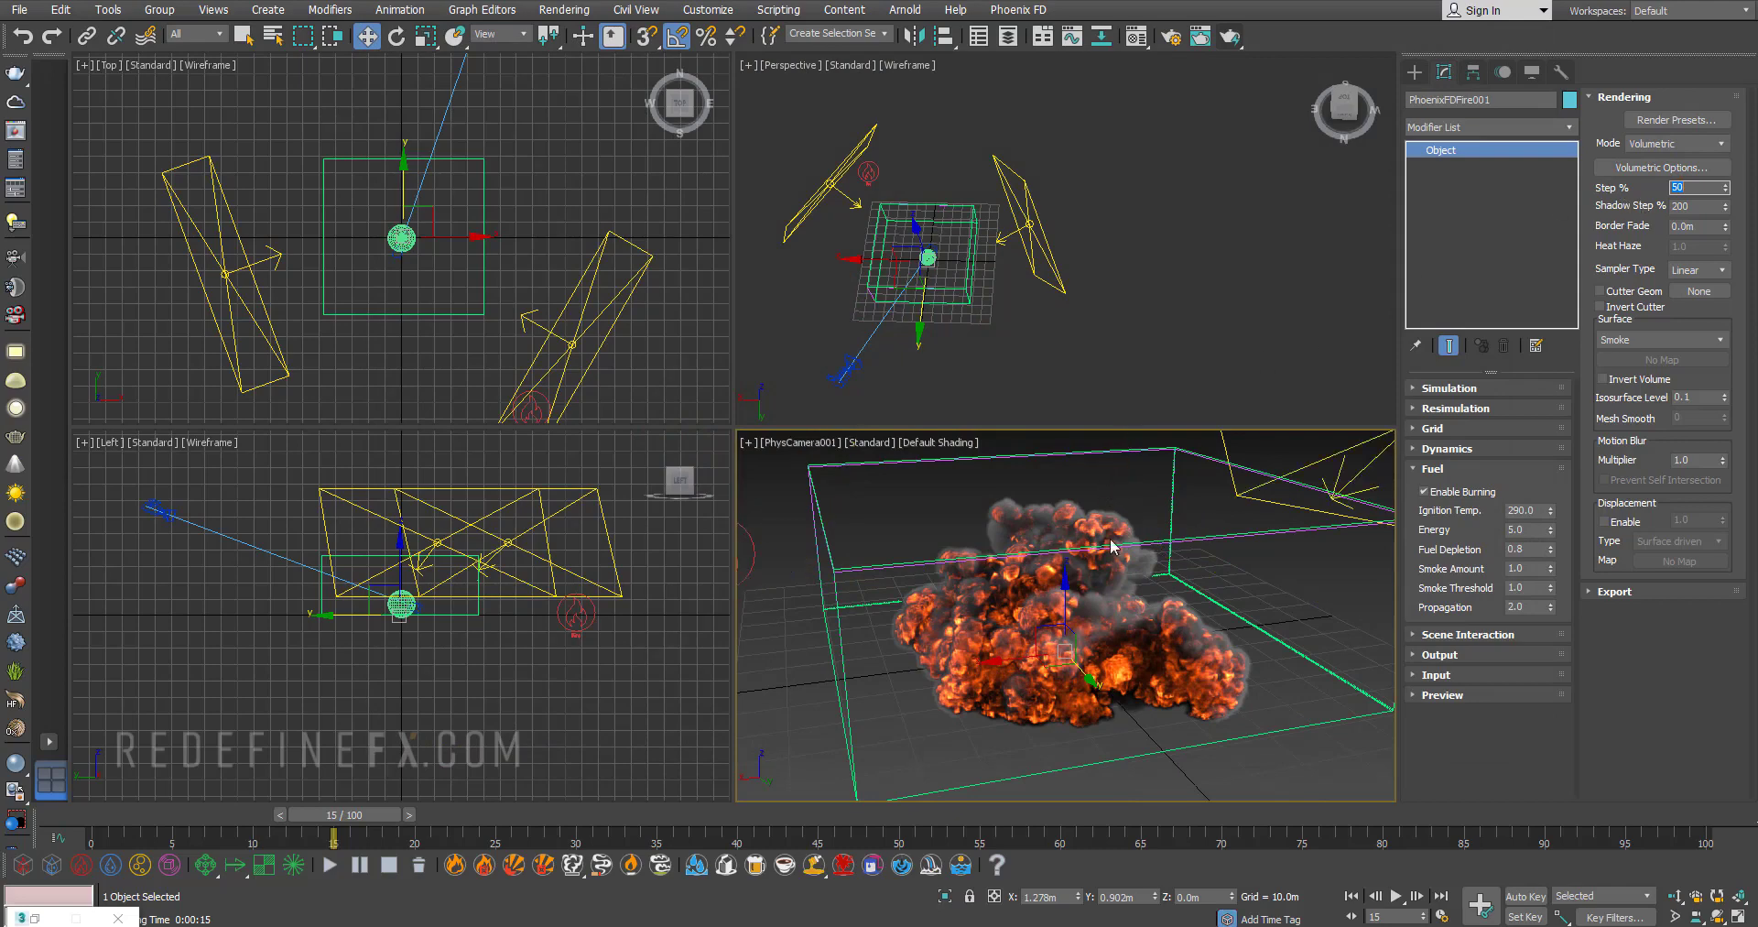
{"action": "left_click", "coordinate": [1230, 37]}
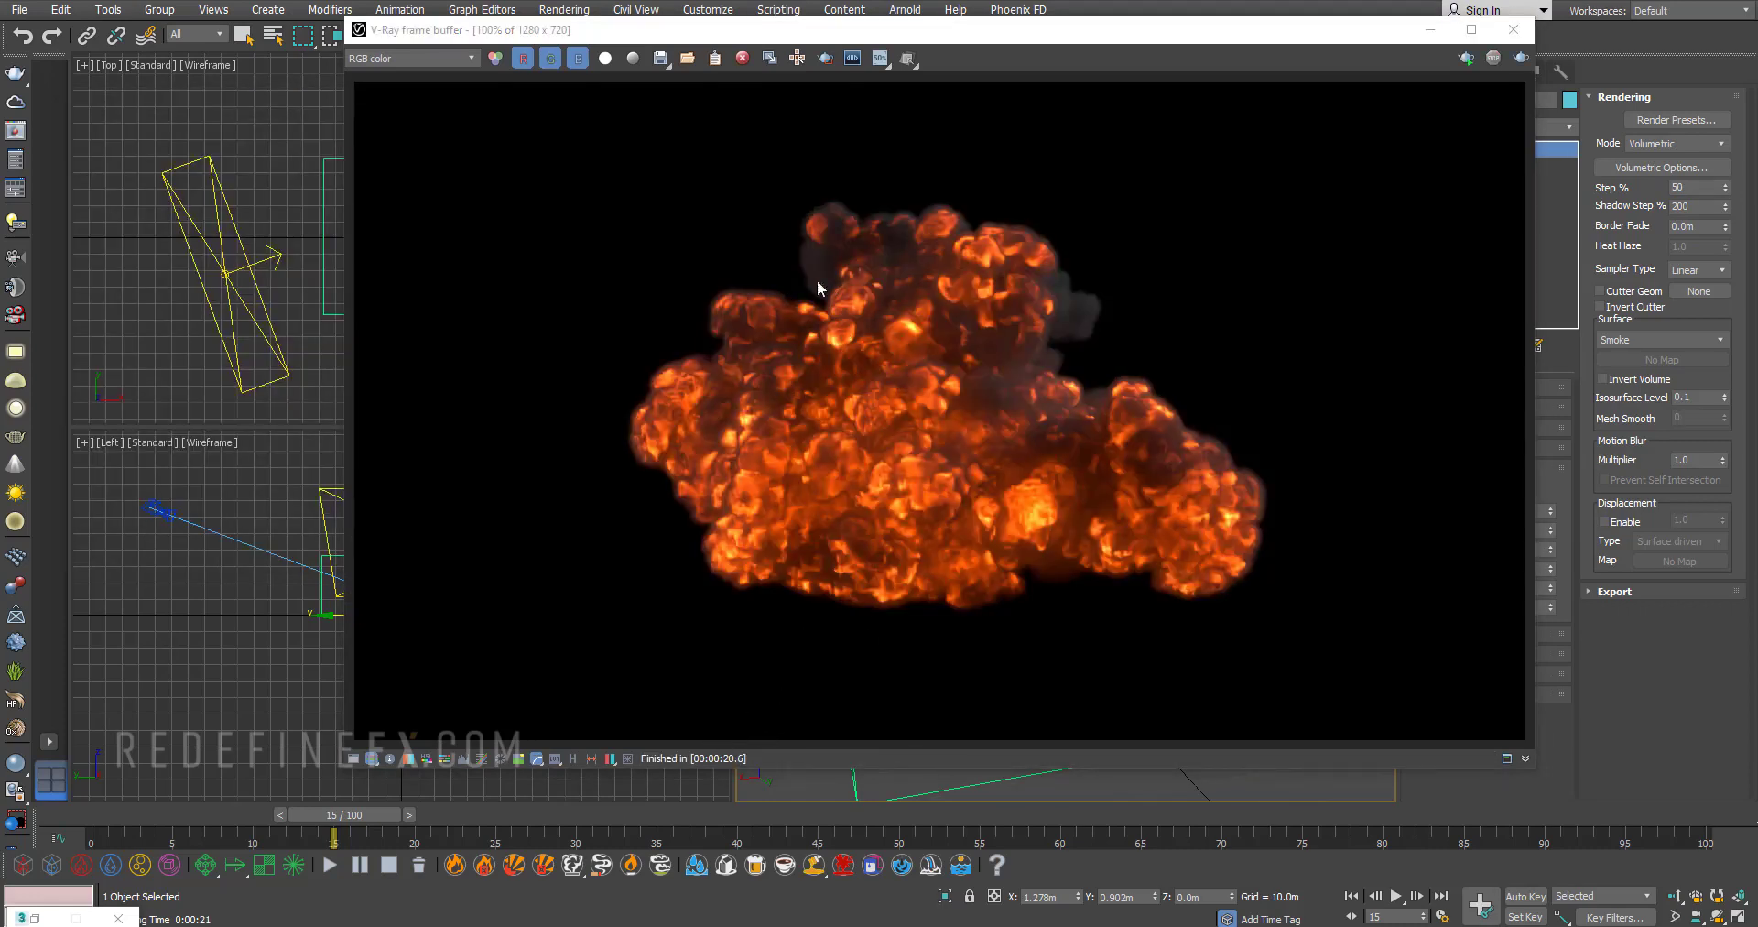
- Set the simulator's Shadow Step % to 100 and render the frame again for comparison
{"action": "left_click", "coordinate": [1693, 187]}
{"action": "left_click", "coordinate": [1700, 206]}
{"action": "left_click", "coordinate": [1516, 60]}
{"action": "double_click", "coordinate": [1702, 206]}
{"action": "left_click", "coordinate": [1429, 29]}
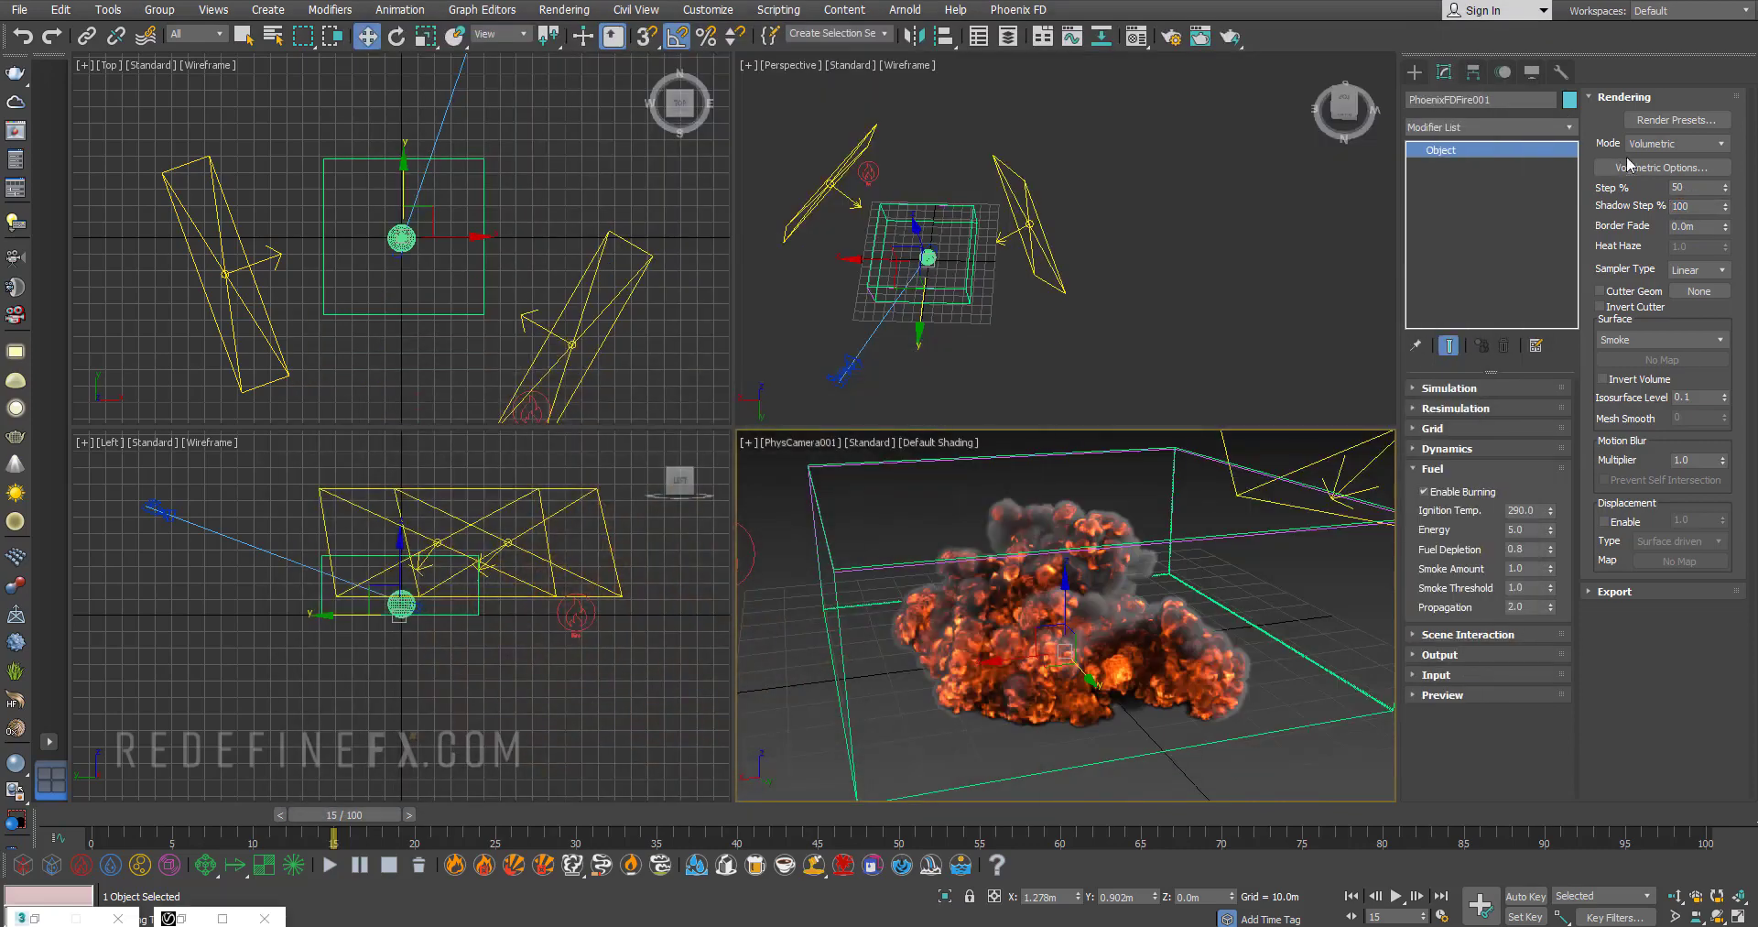
- Set the simulator's Step % to 150 and Shadow Step % to 250
{"action": "double_click", "coordinate": [1699, 187]}
{"action": "key", "text": "Tab"}
{"action": "key", "text": "shift+Tab"}
{"action": "key", "text": "Tab"}
{"action": "key", "text": "shift+Tab"}
{"action": "type", "text": "150"}
{"action": "key", "text": "Return"}
{"action": "key", "text": "Tab"}
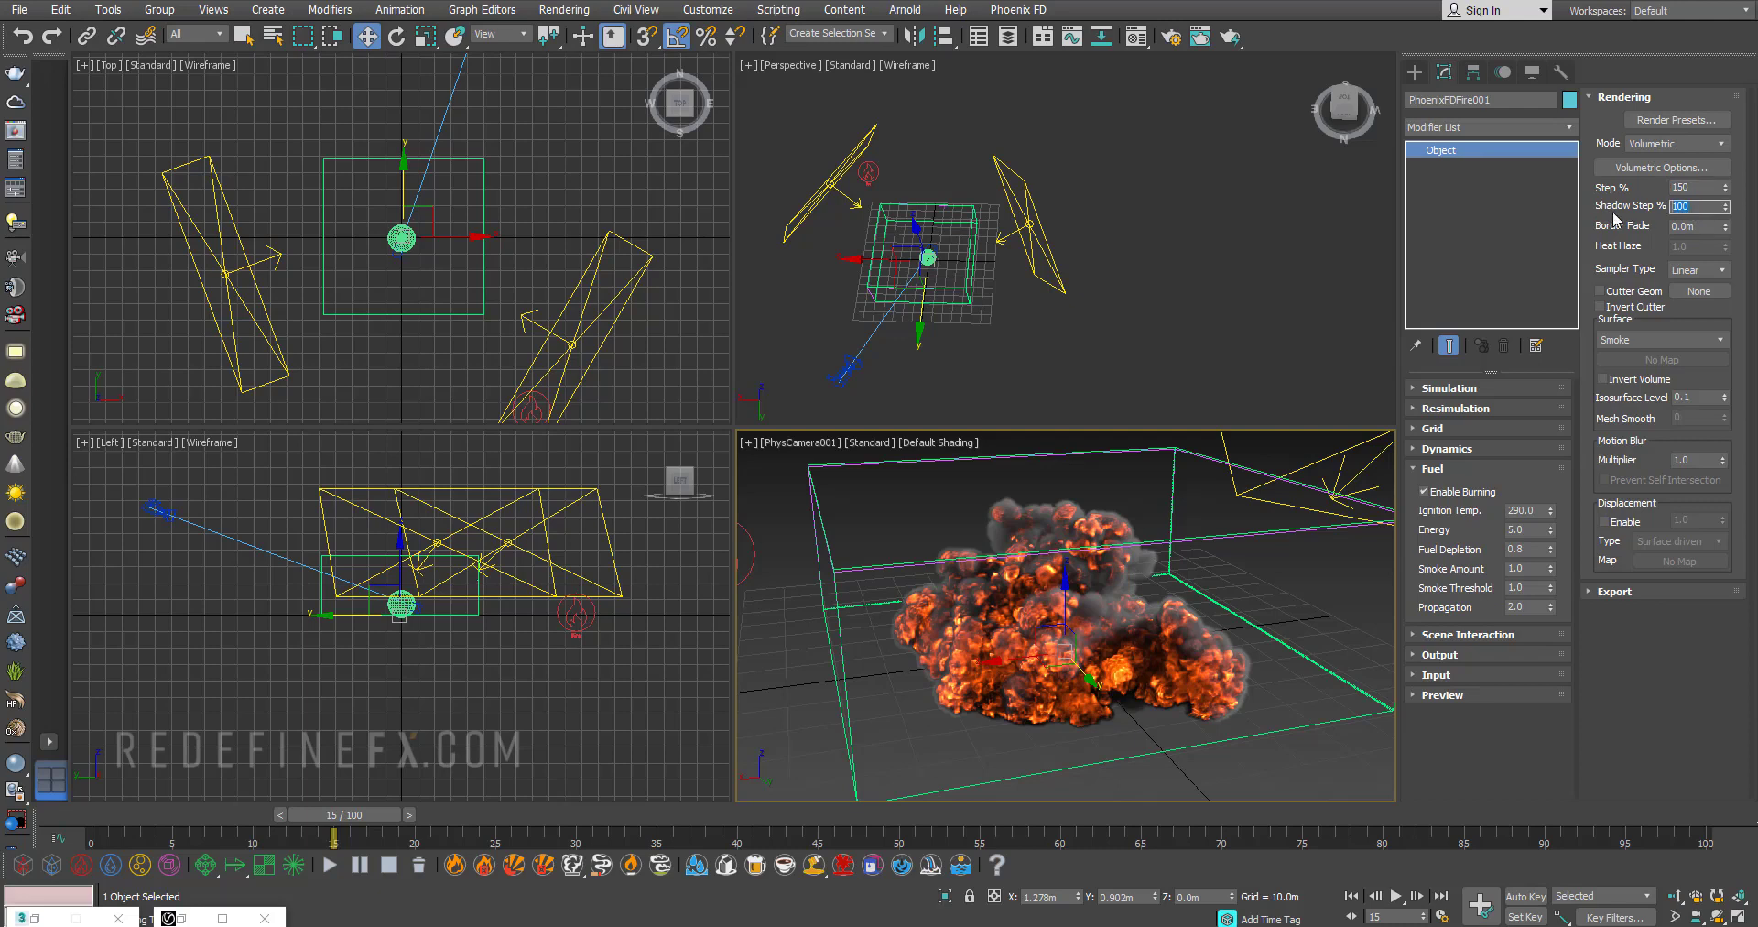
{"action": "type", "text": "250"}
{"action": "key", "text": "Return"}
- Open the rendered frame window and inspect the explosion's detail and sharpness up close
{"action": "left_click", "coordinate": [1200, 38]}
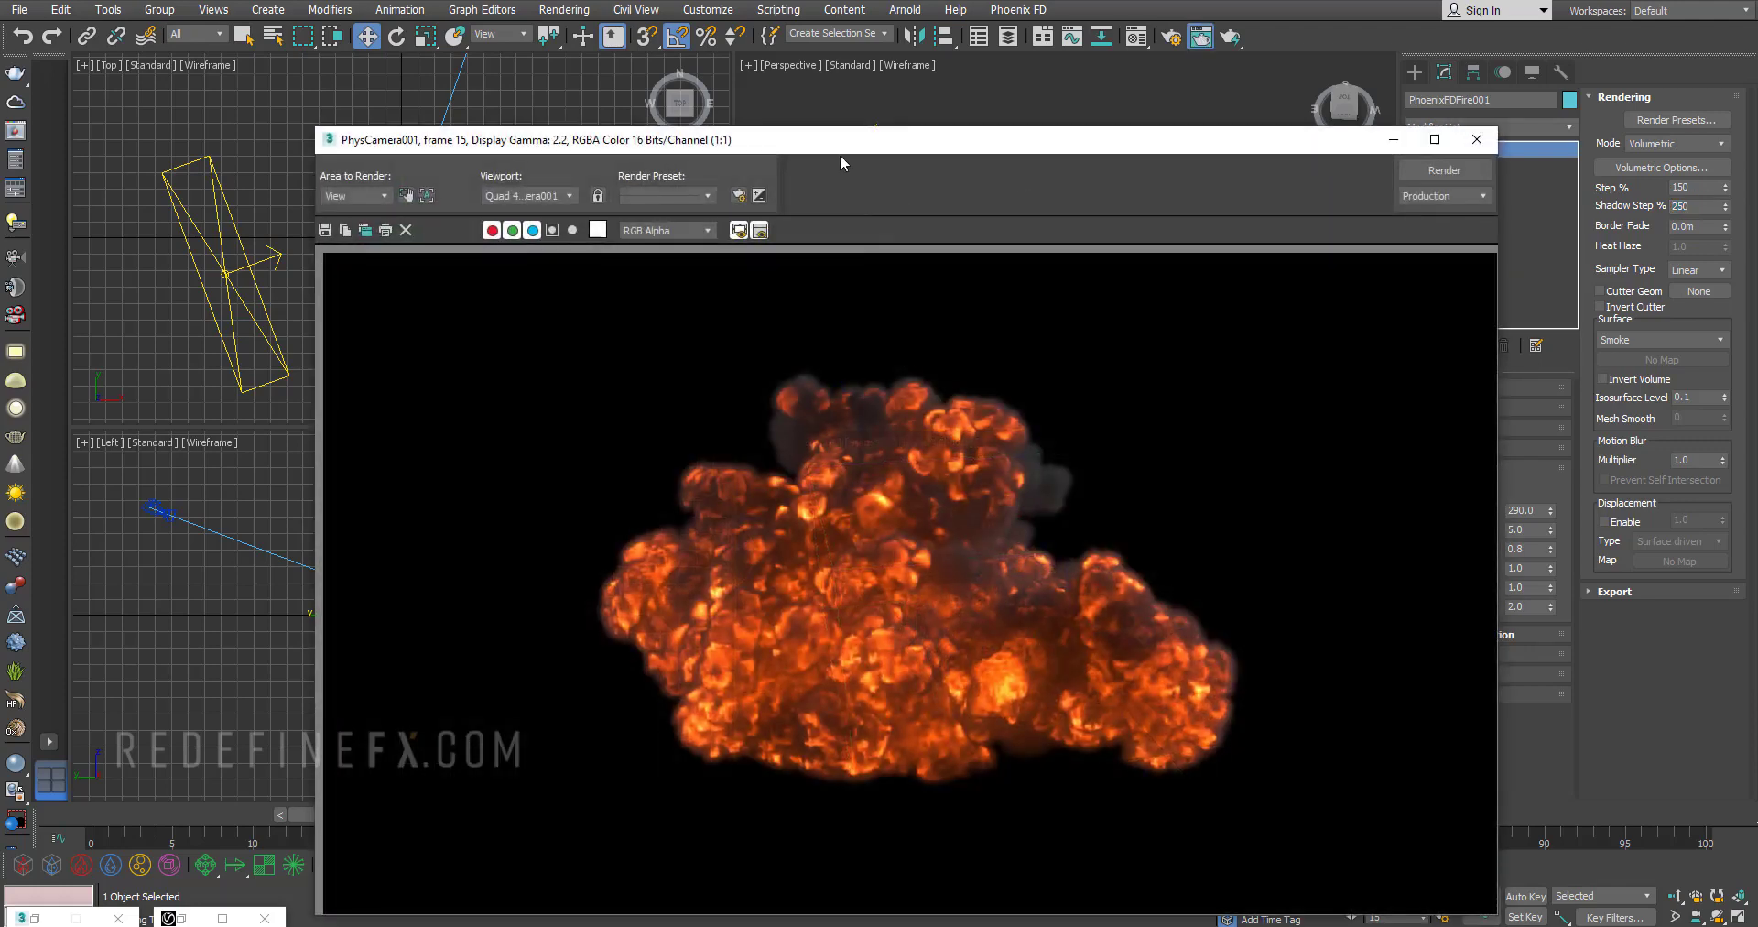
{"action": "left_click_drag", "start_coordinate": [839, 146], "coordinate": [690, 30]}
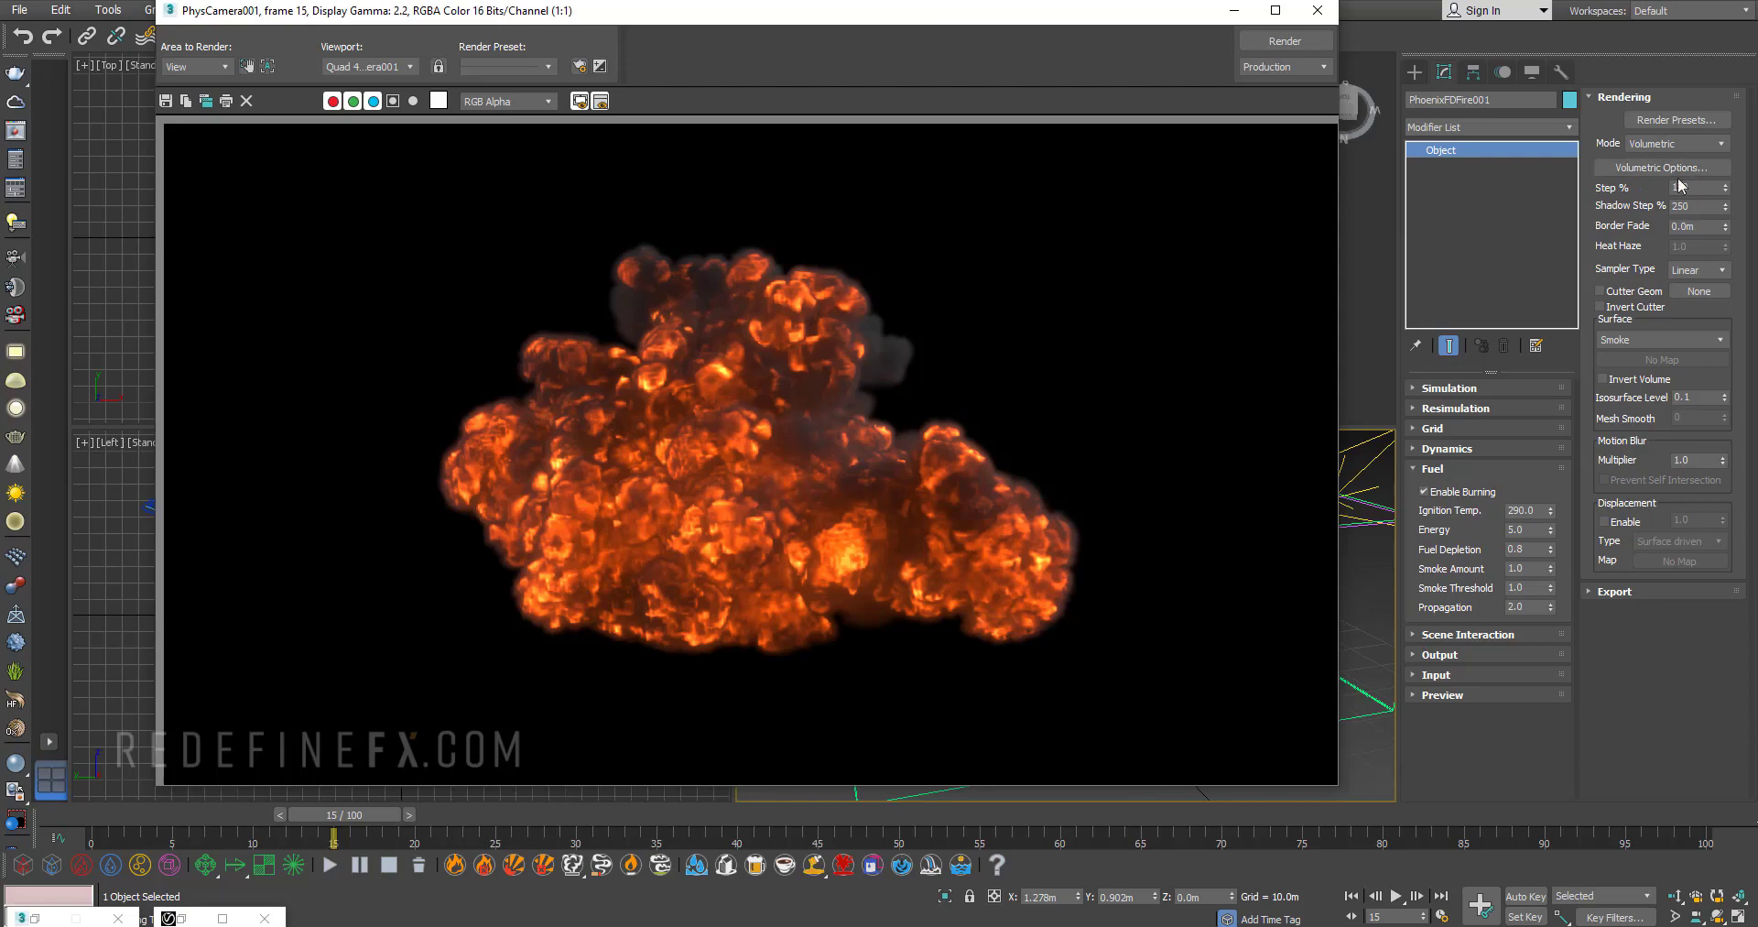
{"action": "scroll", "coordinate": [643, 417], "scroll_direction": "up", "scroll_amount": 1}
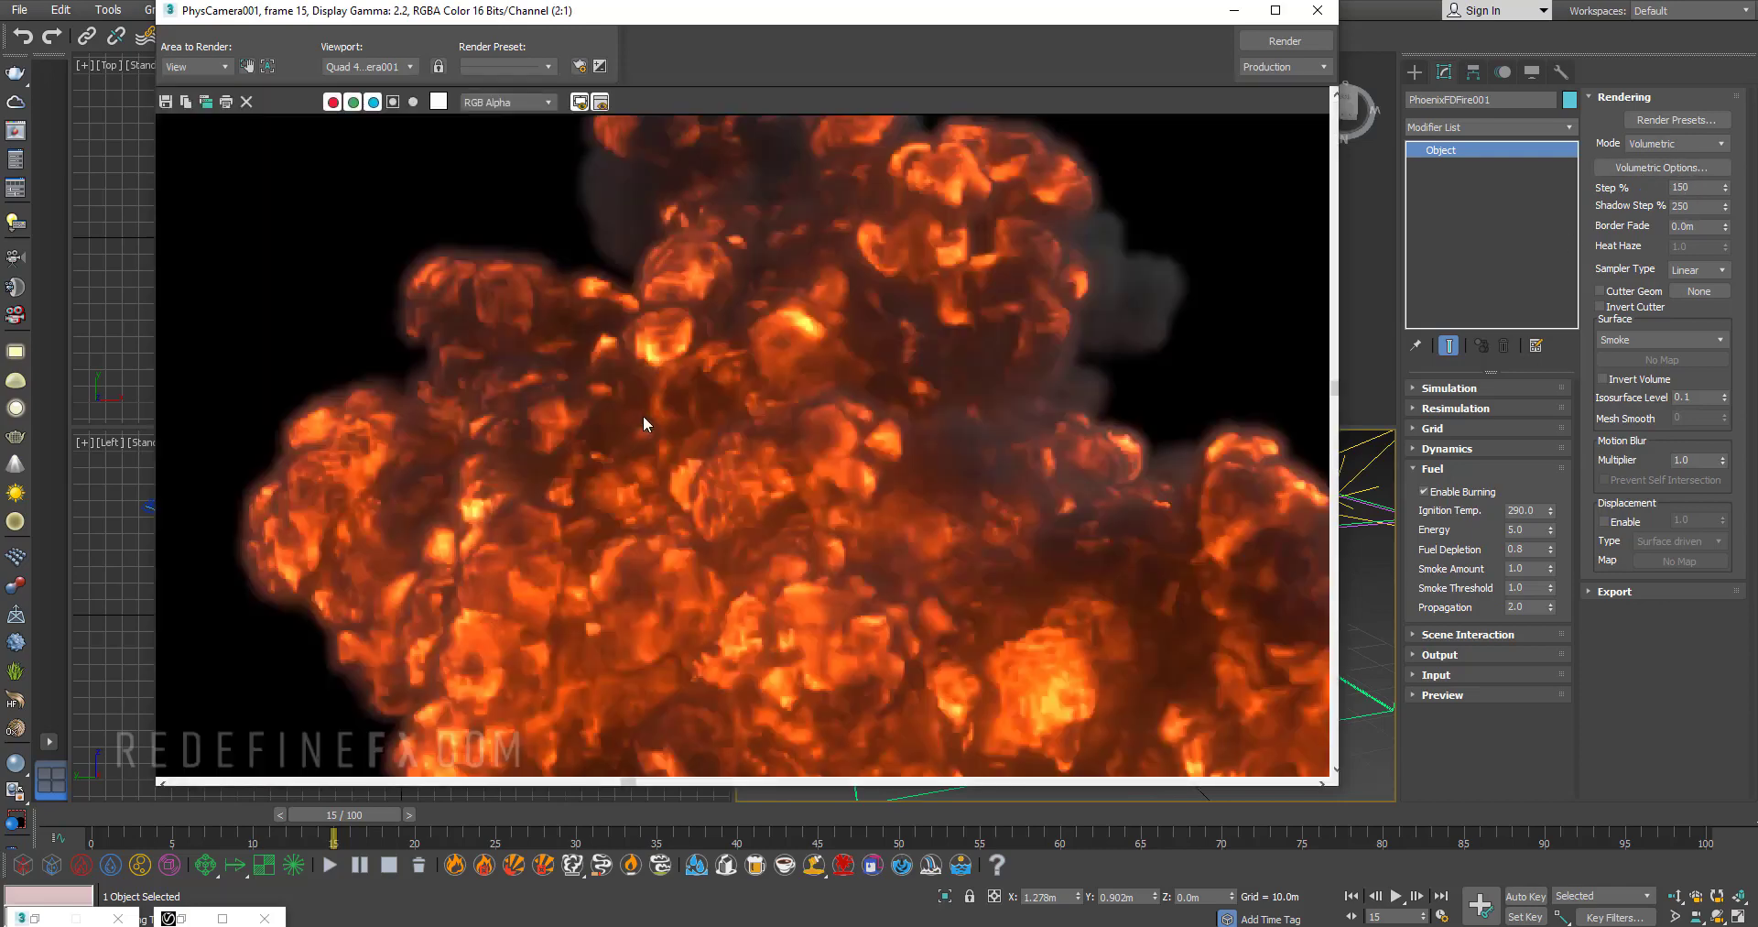
{"action": "scroll", "coordinate": [644, 416], "scroll_direction": "down", "scroll_amount": 1}
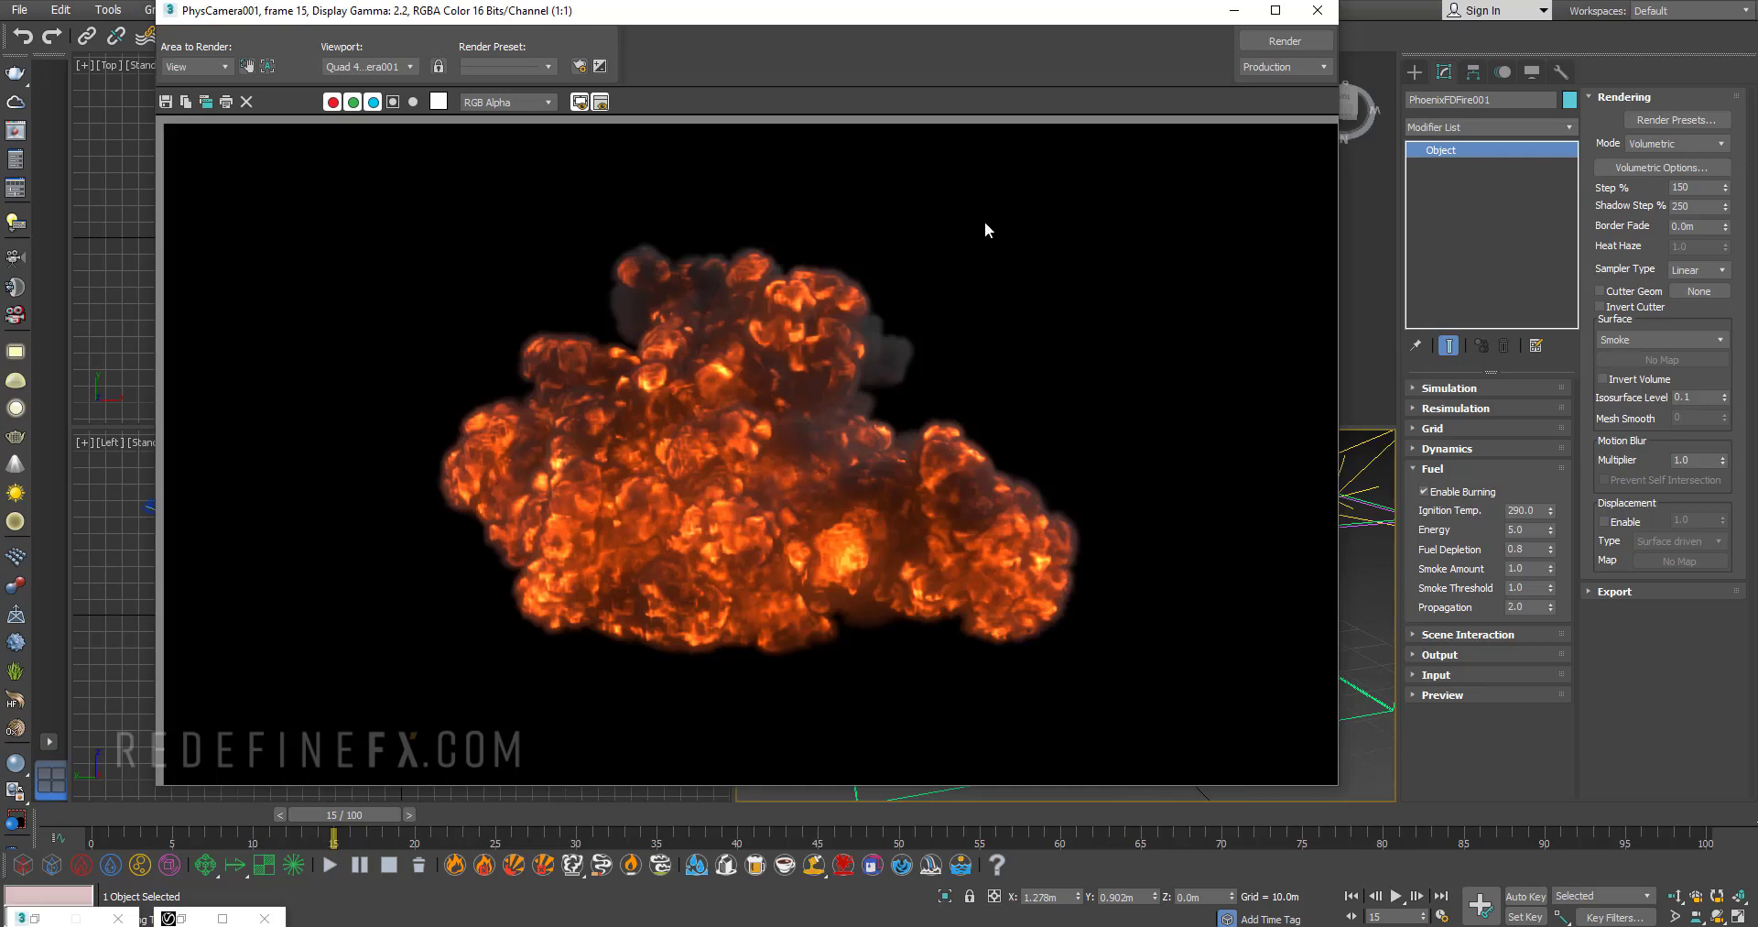
{"action": "left_click", "coordinate": [1235, 13]}
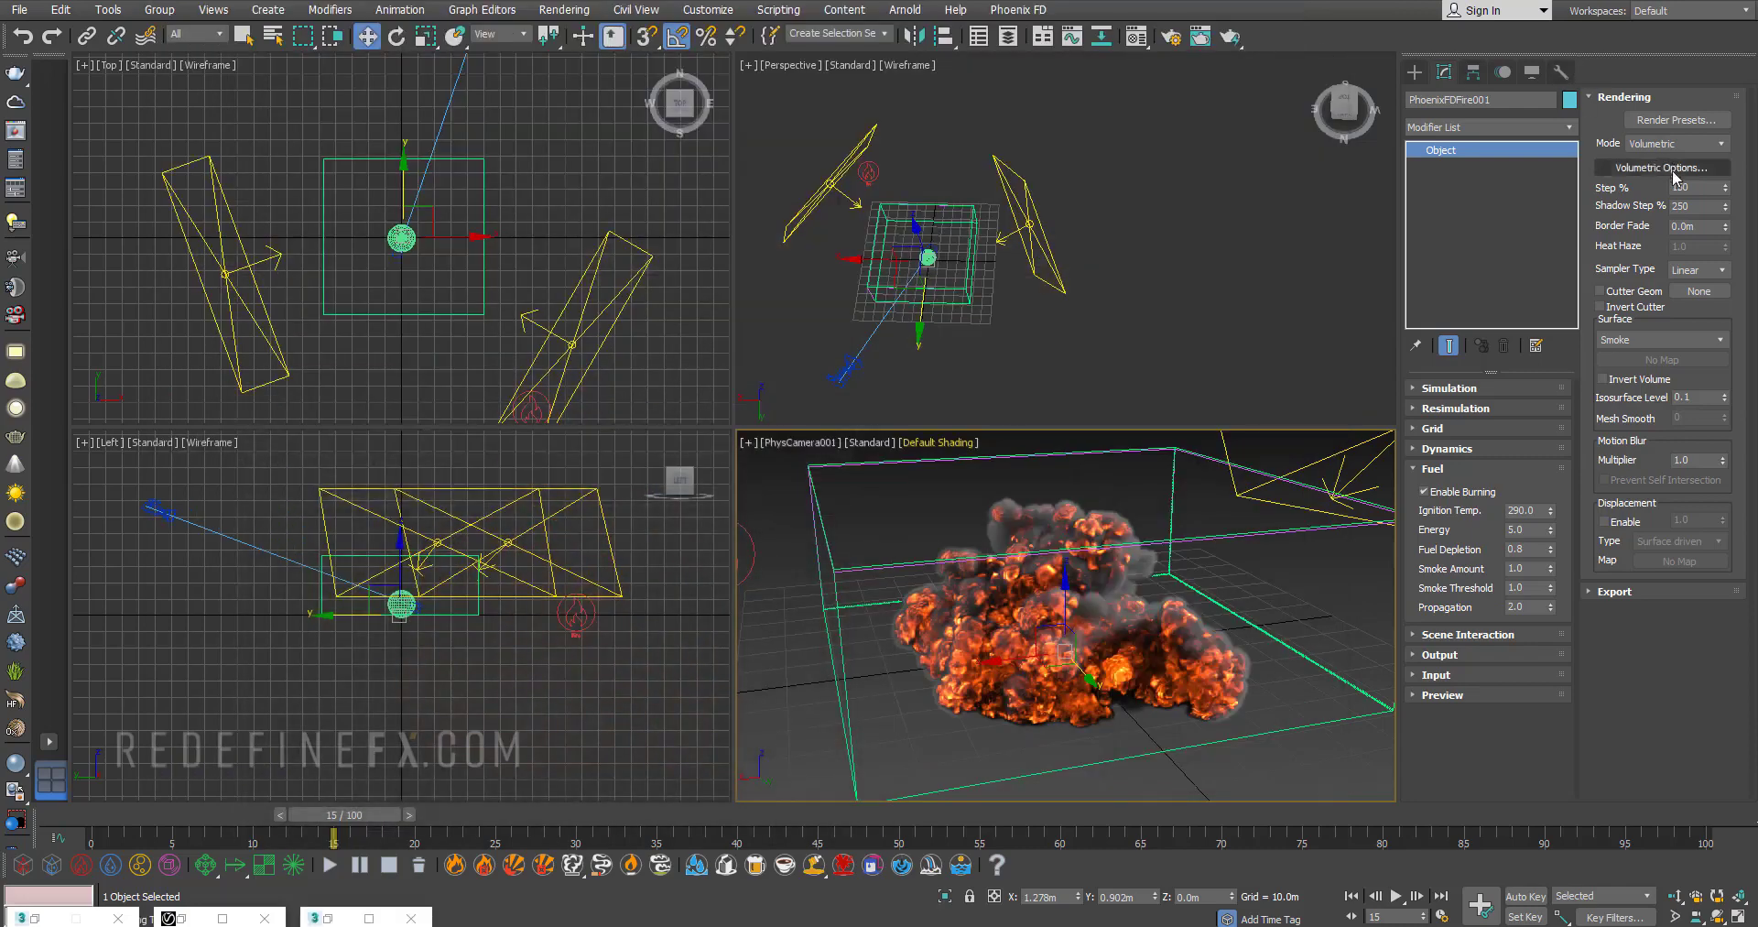
- Set the simulator's Shadow Step % to 200 and Step % to 90
{"action": "left_click", "coordinate": [1694, 188]}
{"action": "double_click", "coordinate": [1701, 206]}
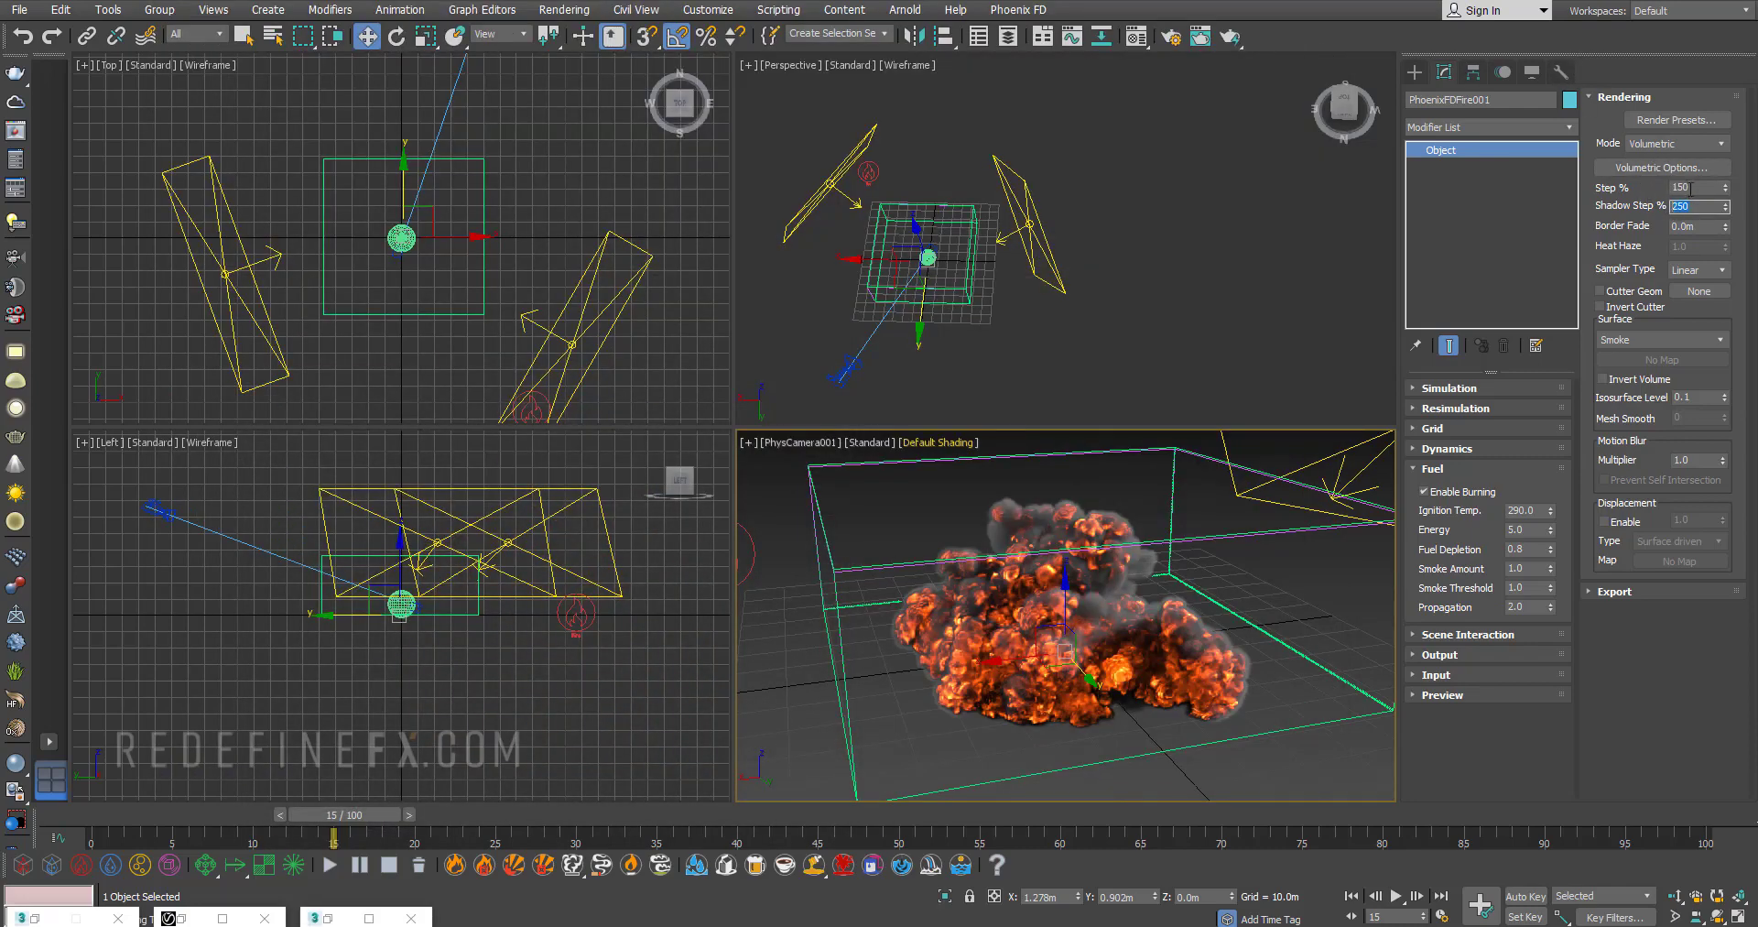
{"action": "type", "text": "200"}
{"action": "double_click", "coordinate": [1694, 187]}
{"action": "type", "text": "90"}
{"action": "key", "text": "Return"}
- Open the render setup and check the rendered frame up close for artifacts
{"action": "left_click", "coordinate": [1168, 36]}
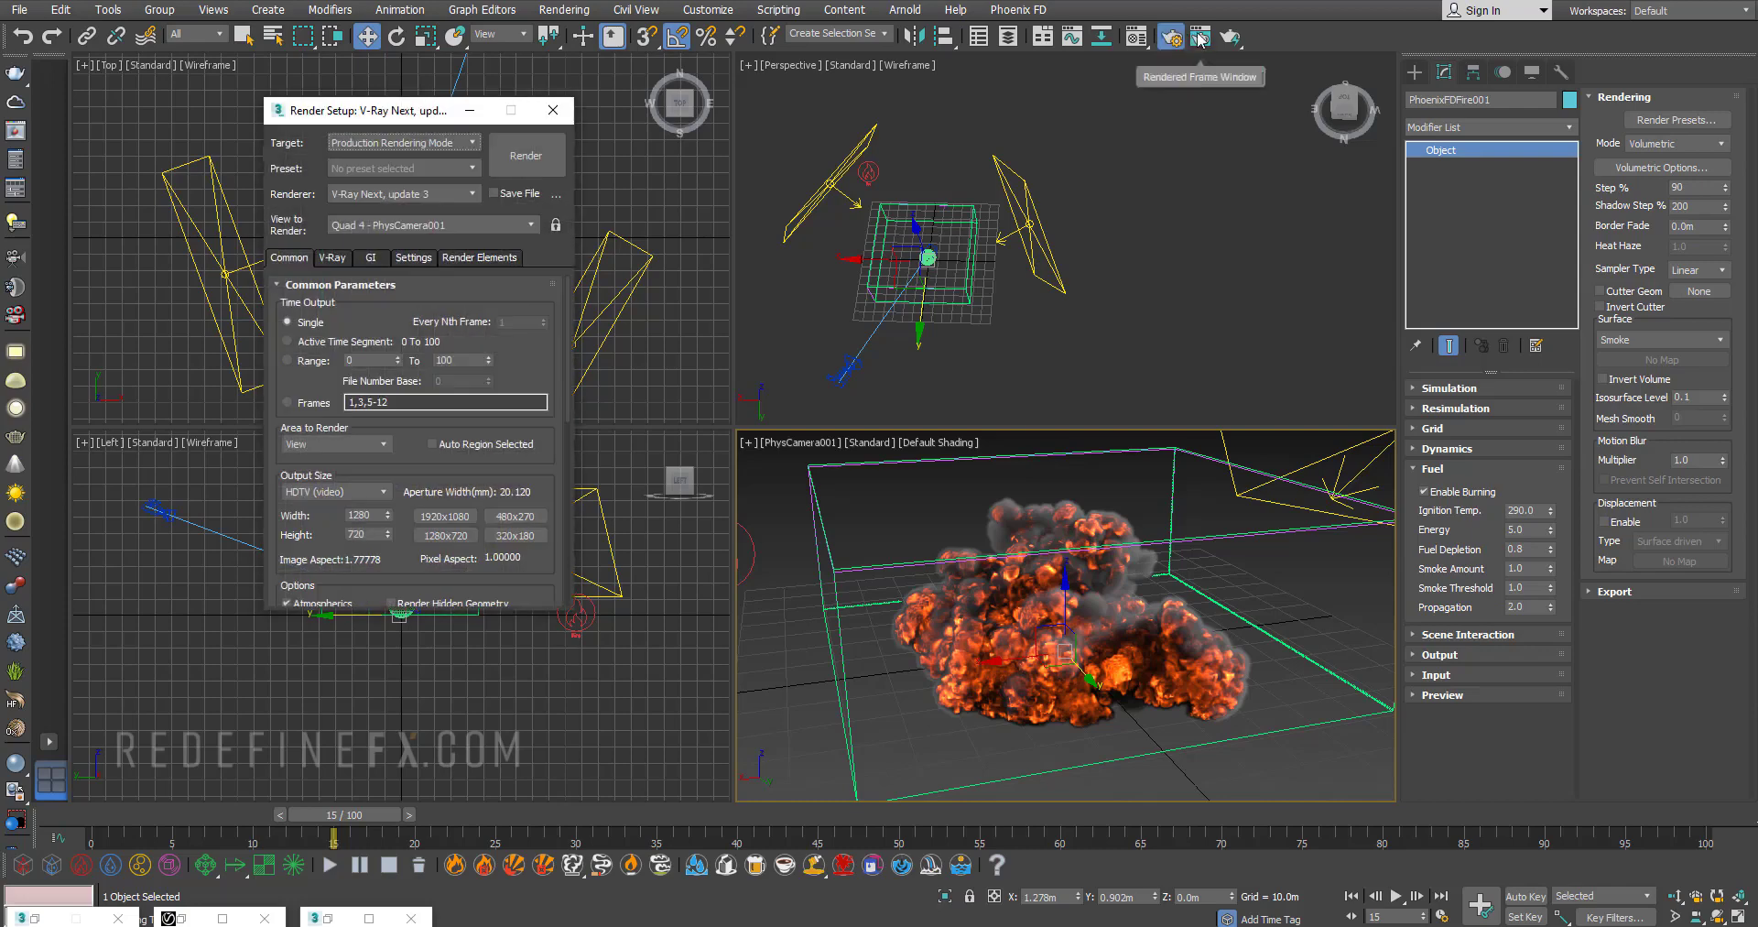
{"action": "left_click", "coordinate": [1198, 36]}
{"action": "scroll", "coordinate": [806, 515], "scroll_direction": "up", "scroll_amount": 1}
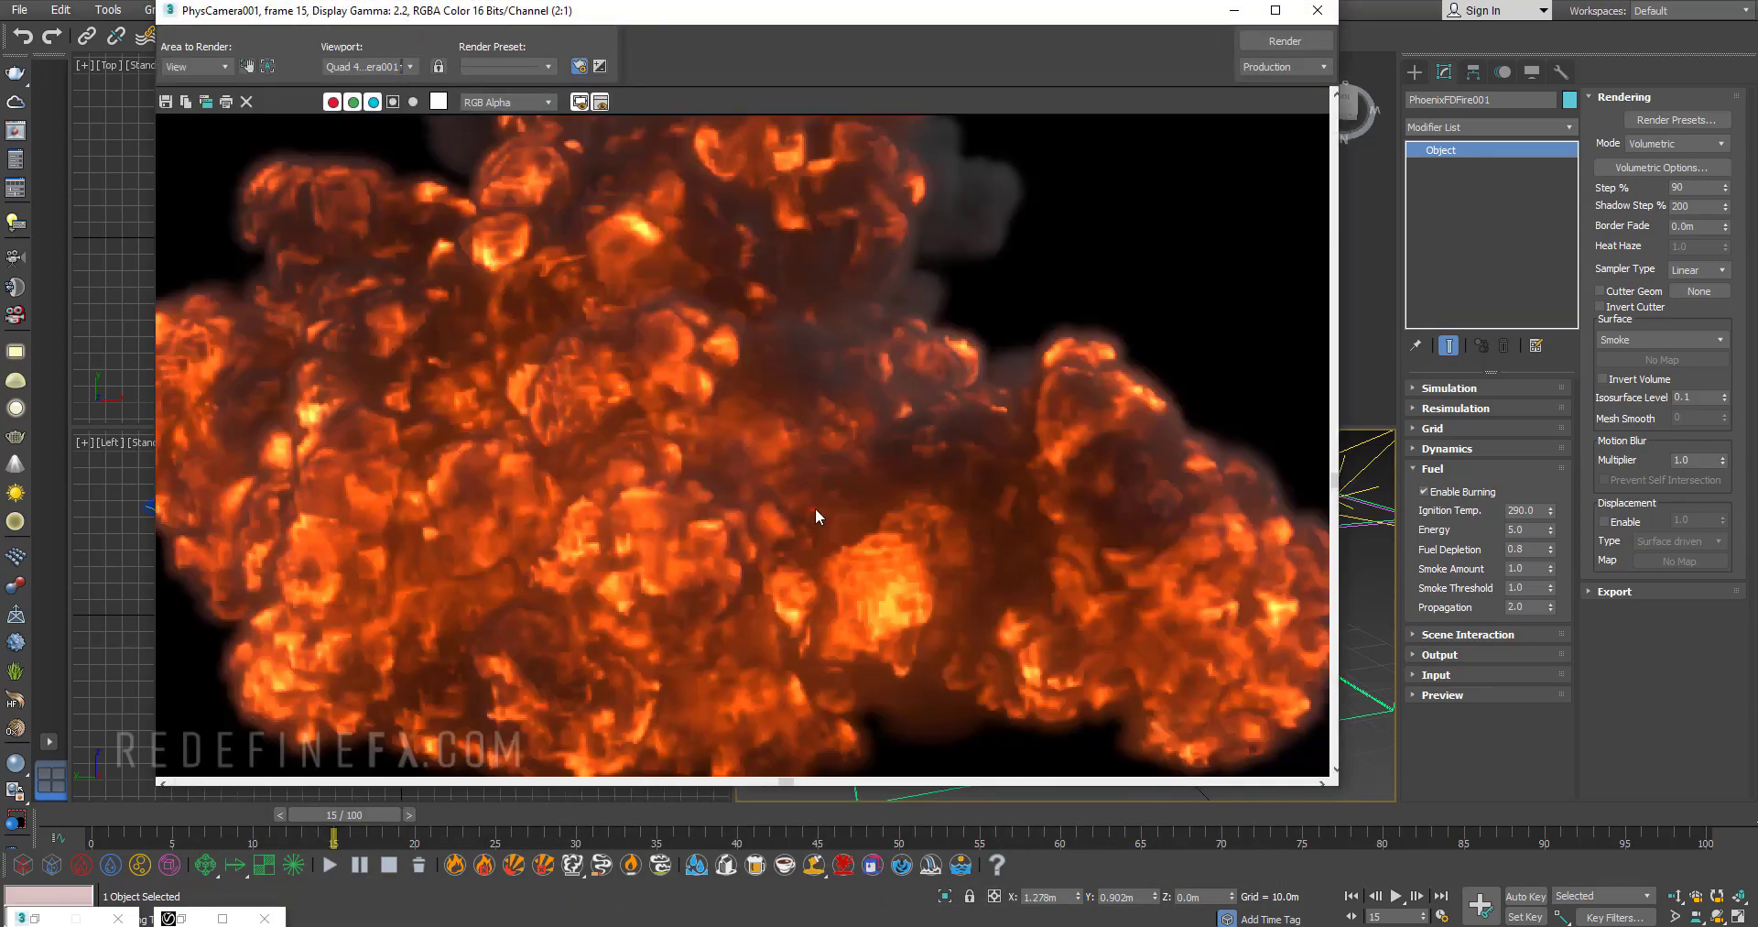
{"action": "left_click", "coordinate": [1233, 11]}
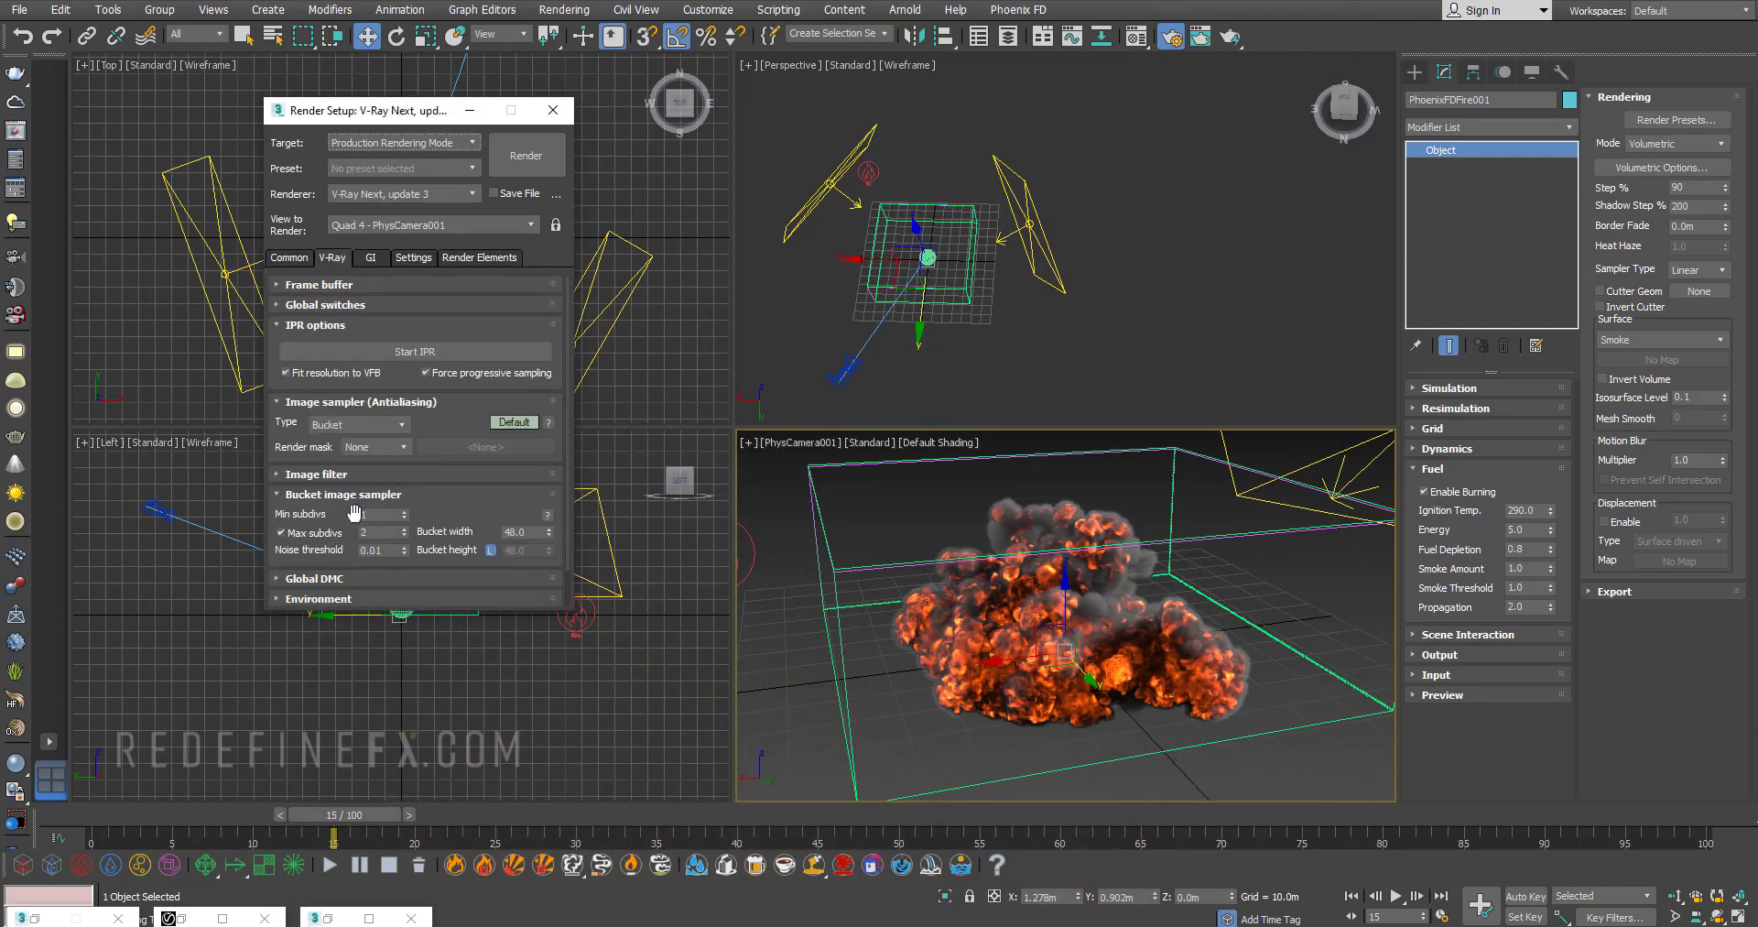
- Set the bucket image sampler's Max subdivs to 4 in the V-Ray render settings
{"action": "left_click_drag", "start_coordinate": [354, 108], "coordinate": [342, 74]}
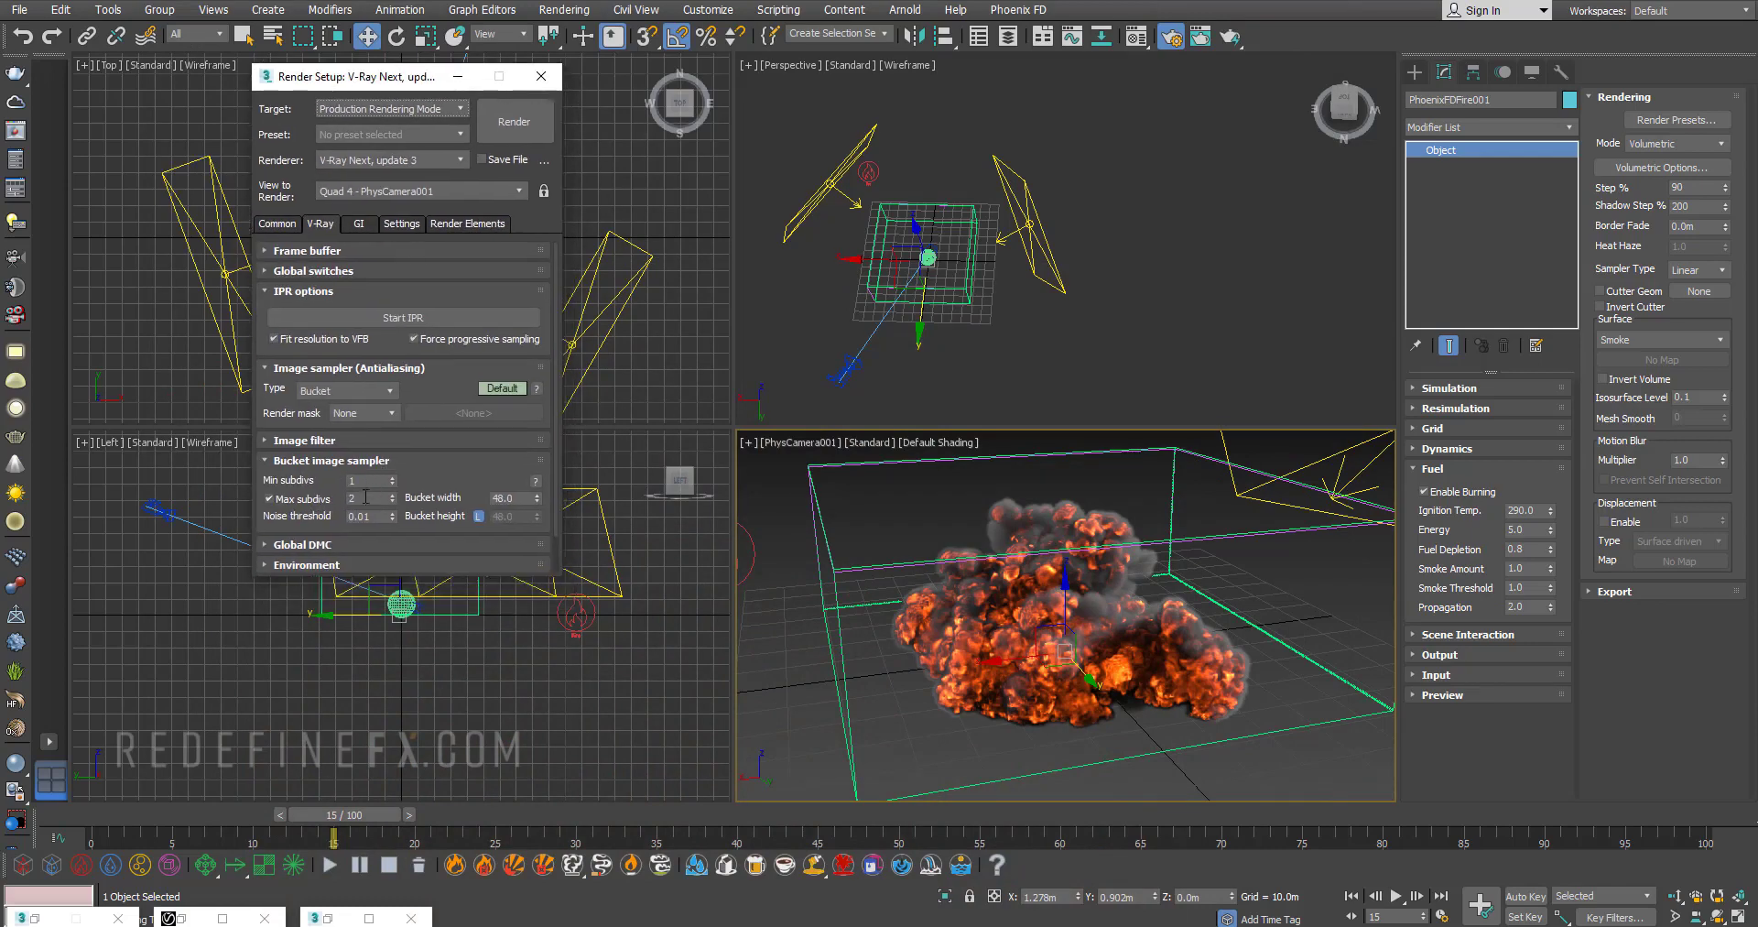
{"action": "double_click", "coordinate": [347, 498]}
{"action": "type", "text": "4"}
- Set the light cache Subdivs to 2500 in the global illumination settings
{"action": "left_click", "coordinate": [356, 225]}
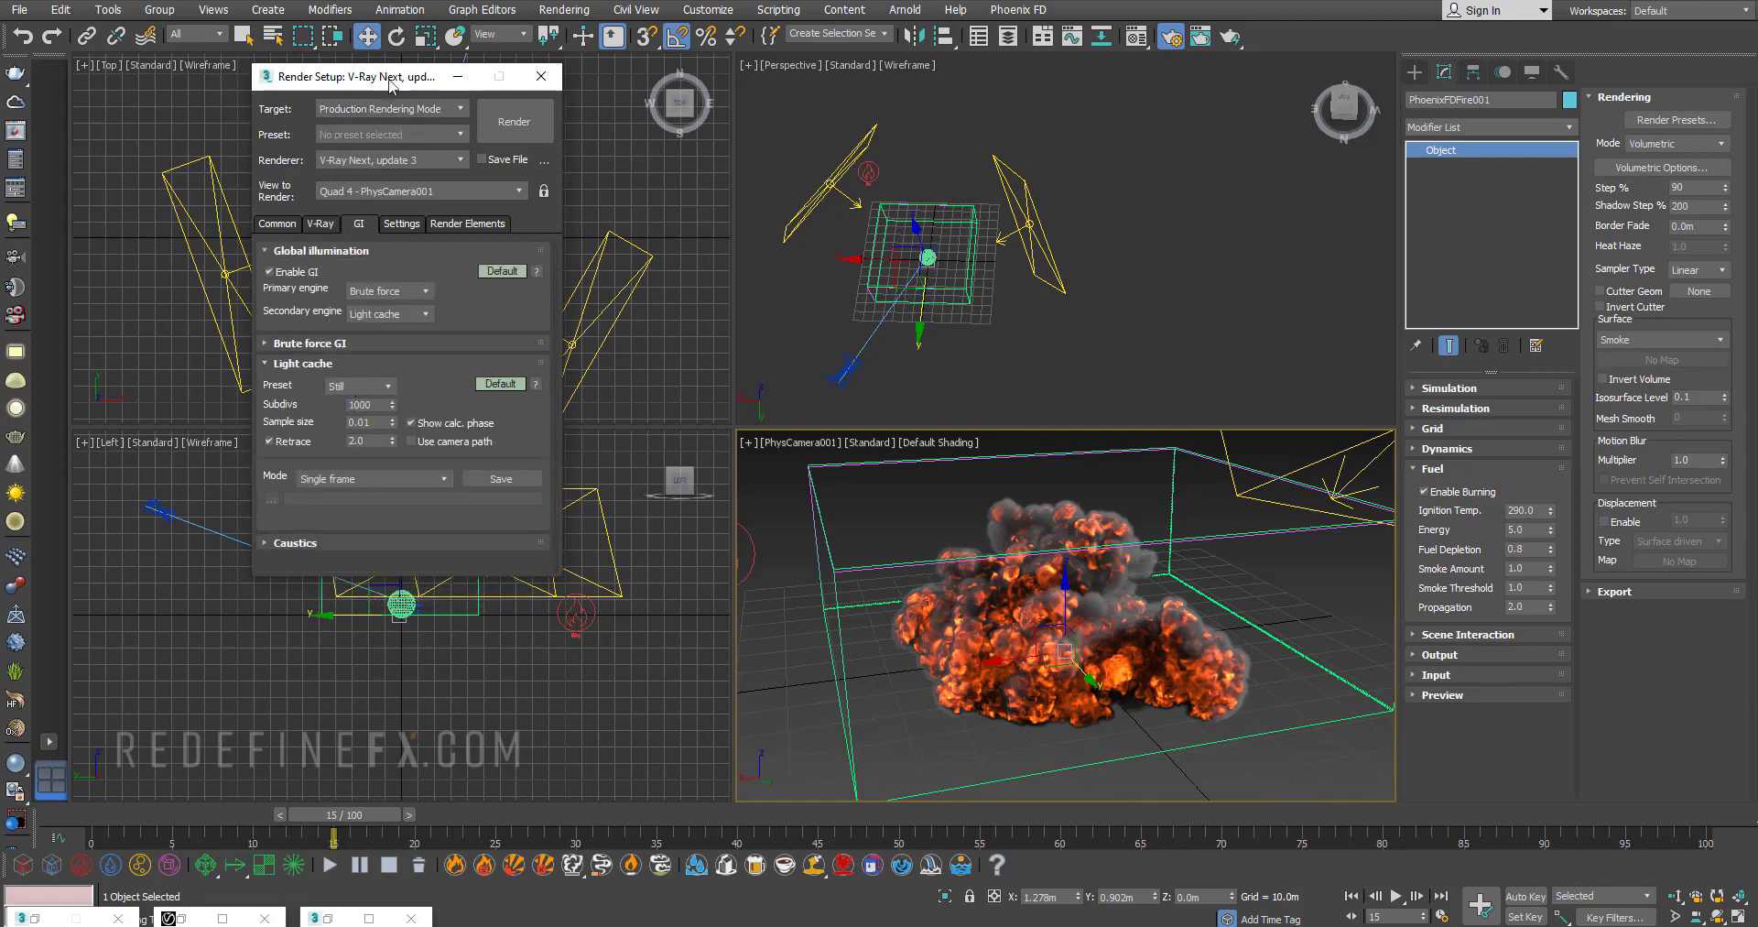
{"action": "left_click_drag", "start_coordinate": [395, 77], "coordinate": [470, 83]}
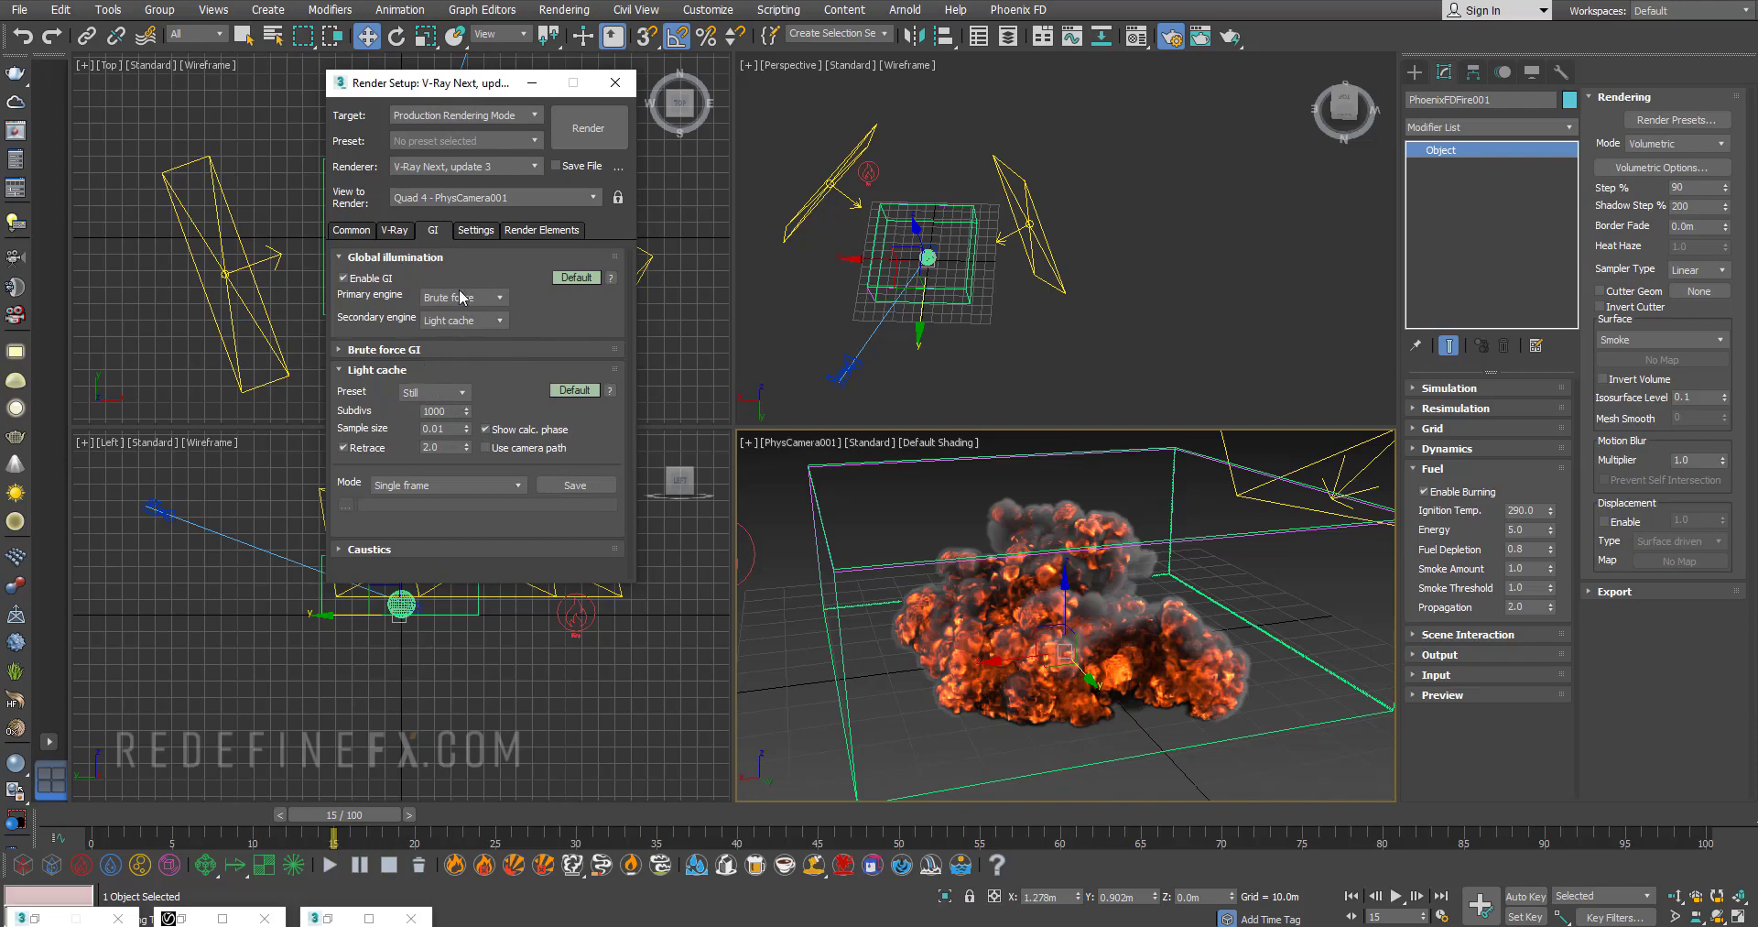
{"action": "double_click", "coordinate": [440, 410]}
{"action": "type", "text": "25"}
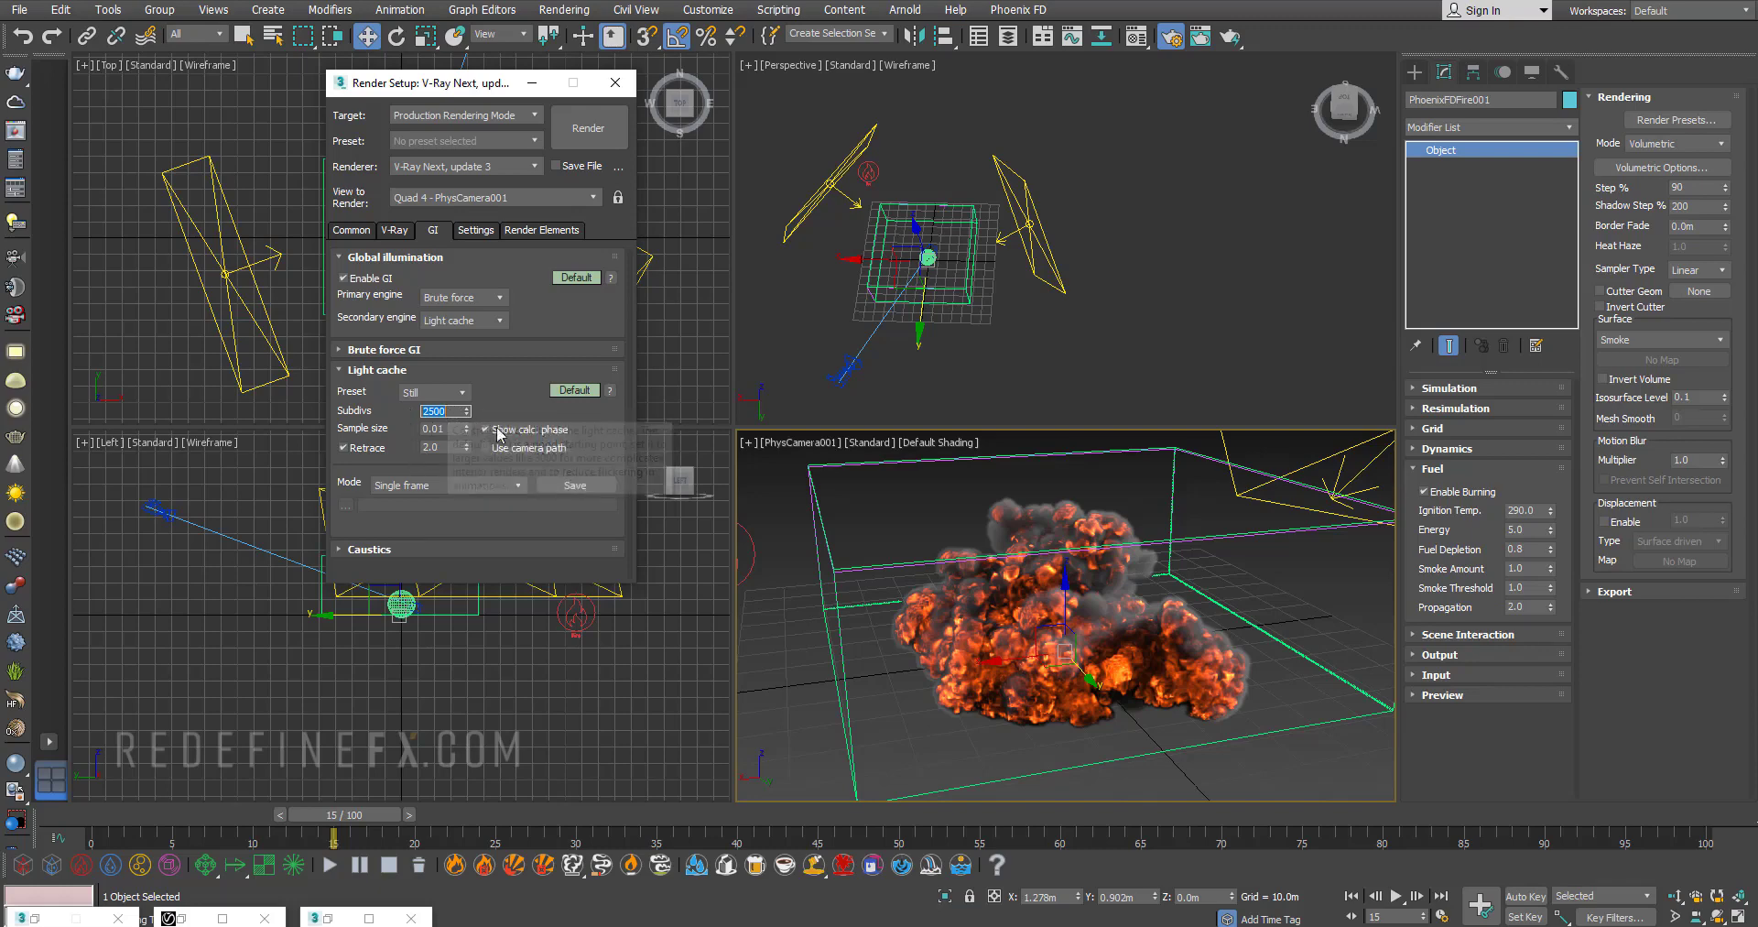
- Review the bucket sampler, light cache and output size settings, and close the render setup
{"action": "left_click", "coordinate": [401, 233]}
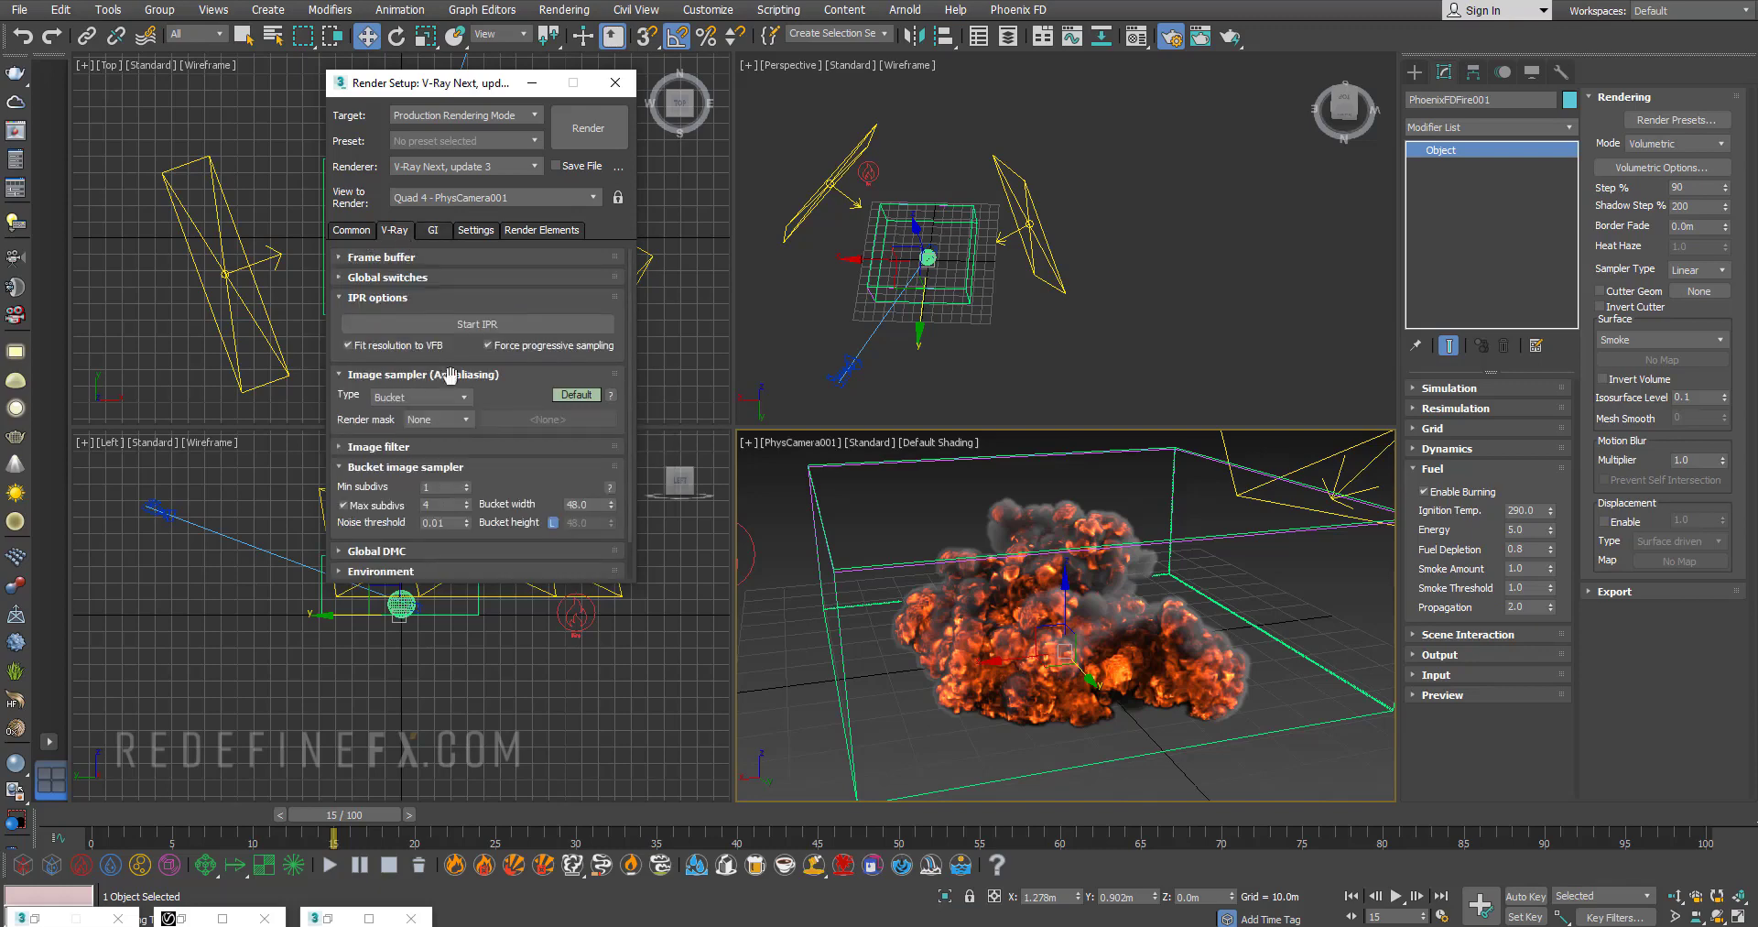
{"action": "double_click", "coordinate": [444, 504]}
{"action": "left_click", "coordinate": [433, 233]}
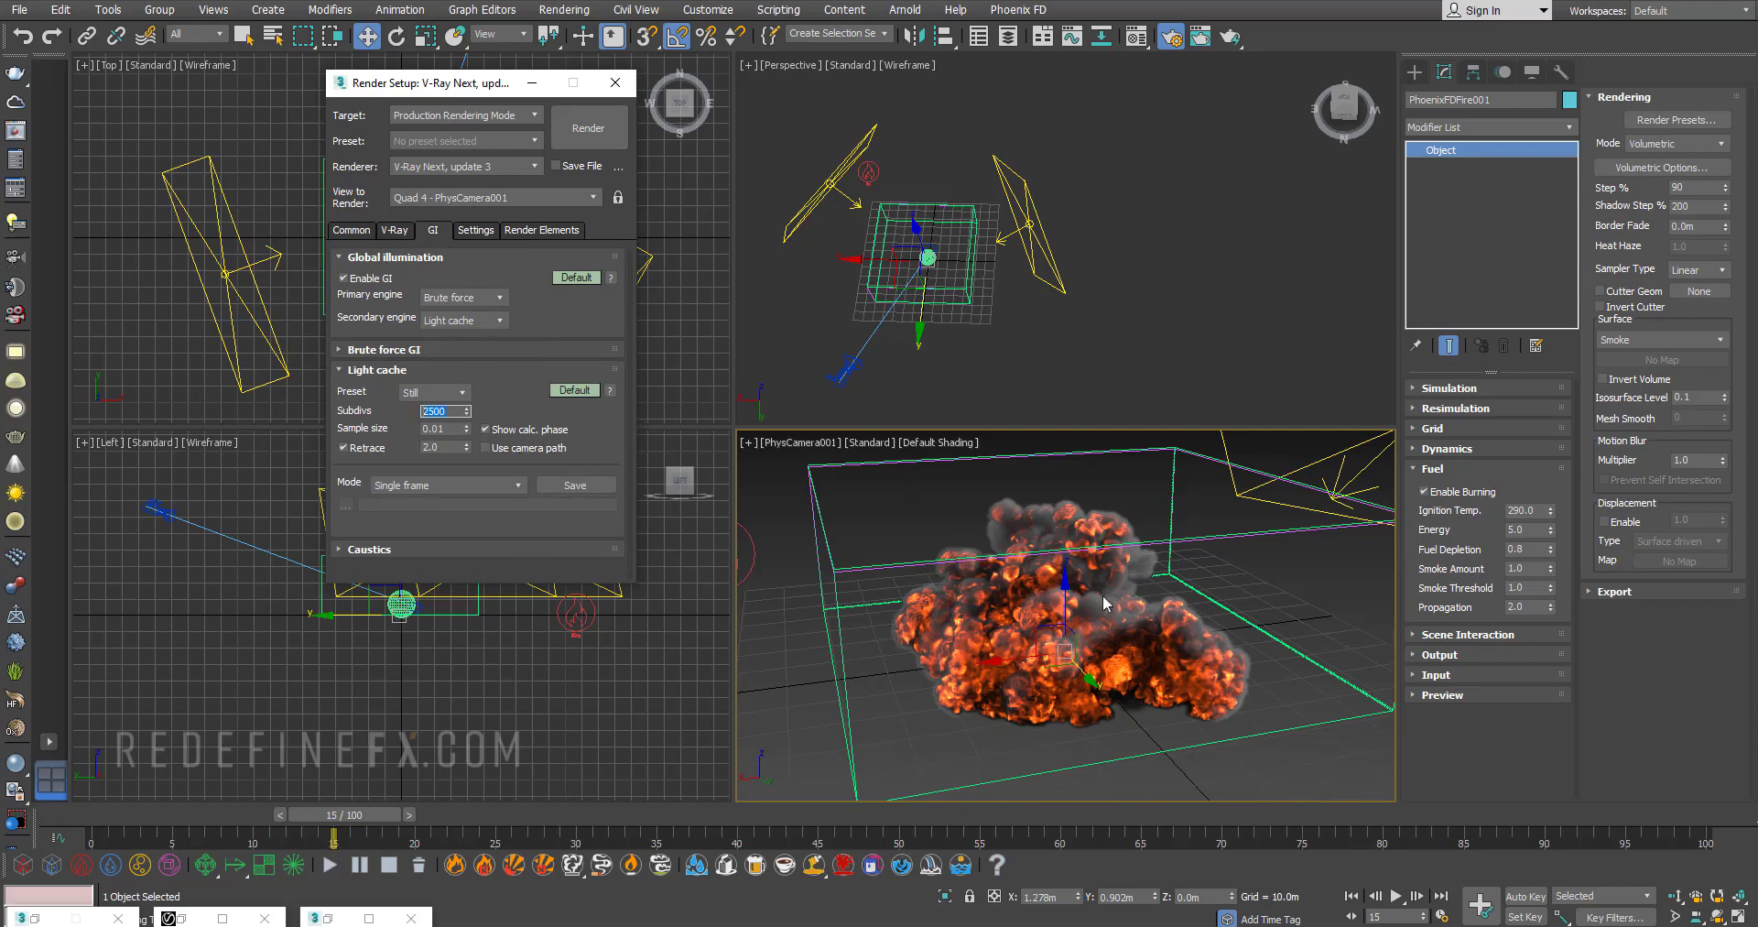
{"action": "left_click", "coordinate": [397, 231]}
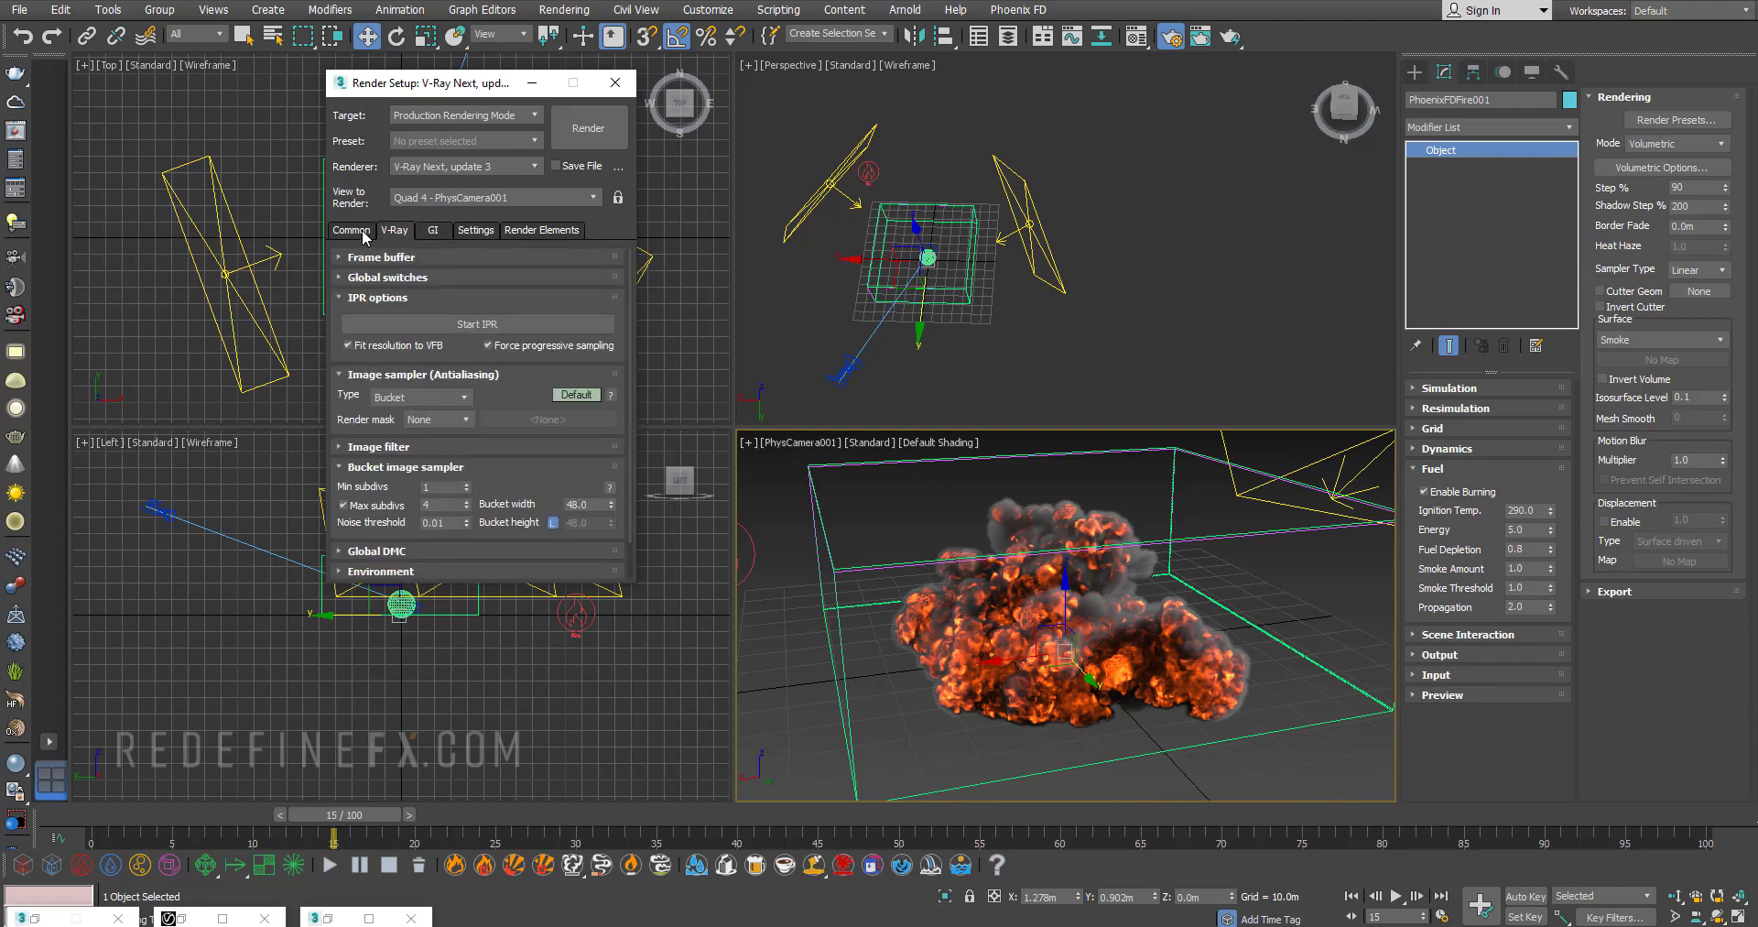
{"action": "left_click", "coordinate": [365, 232]}
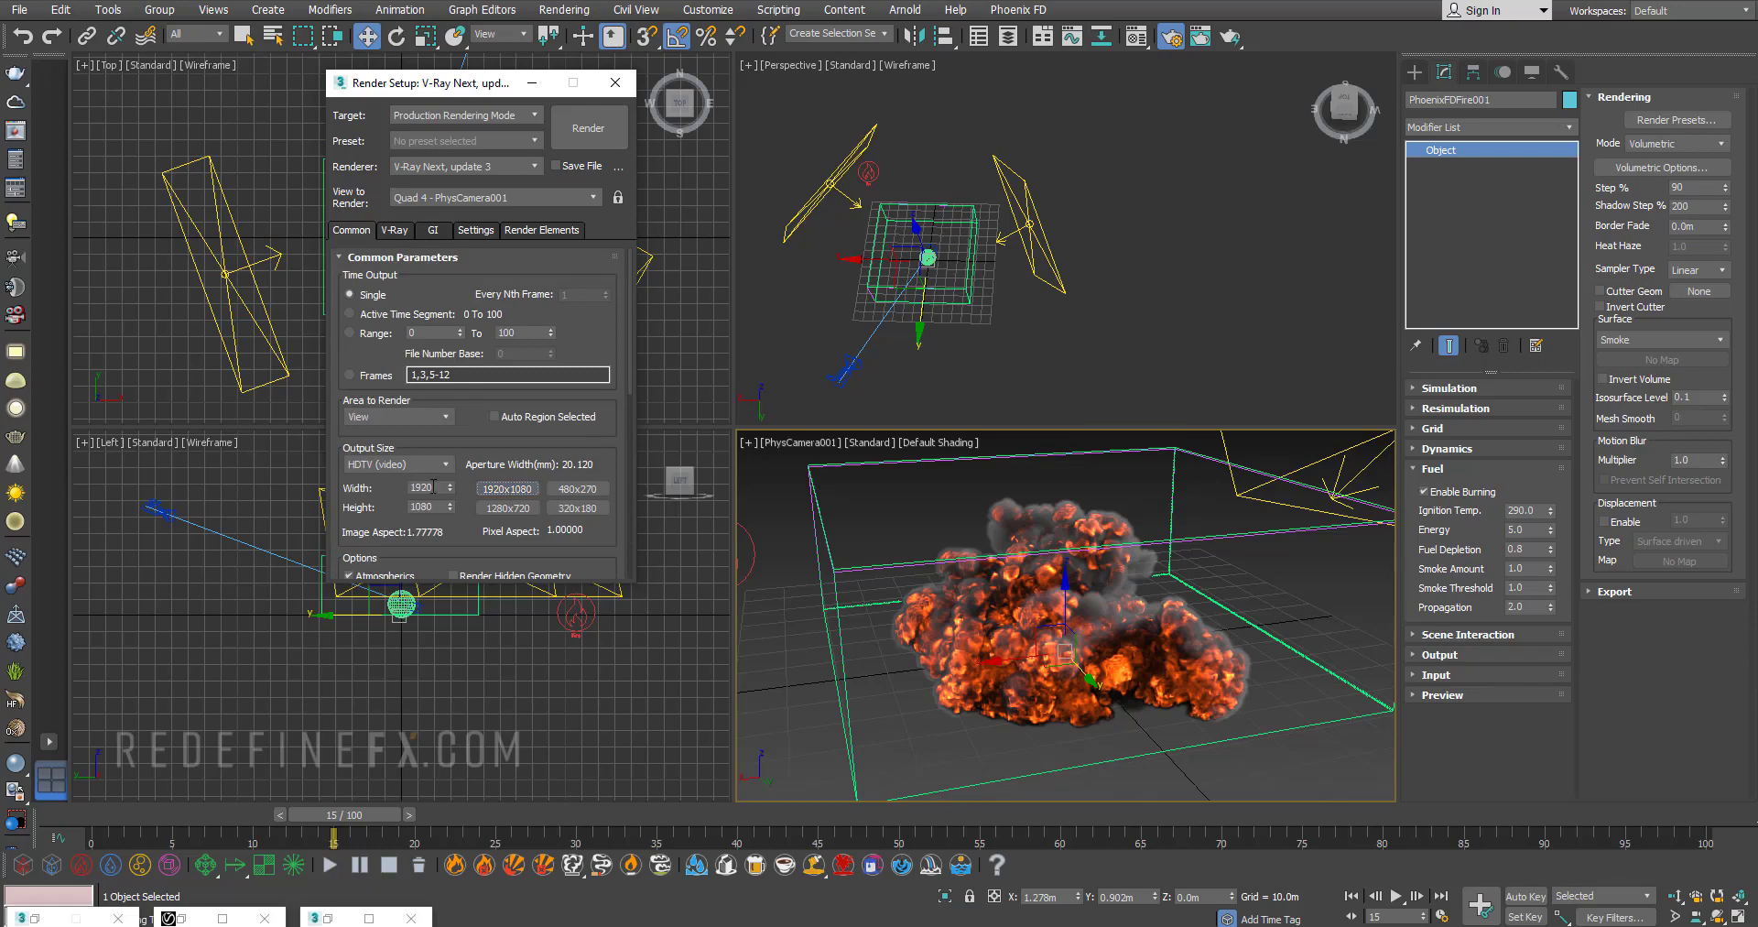
{"action": "left_click", "coordinate": [615, 82]}
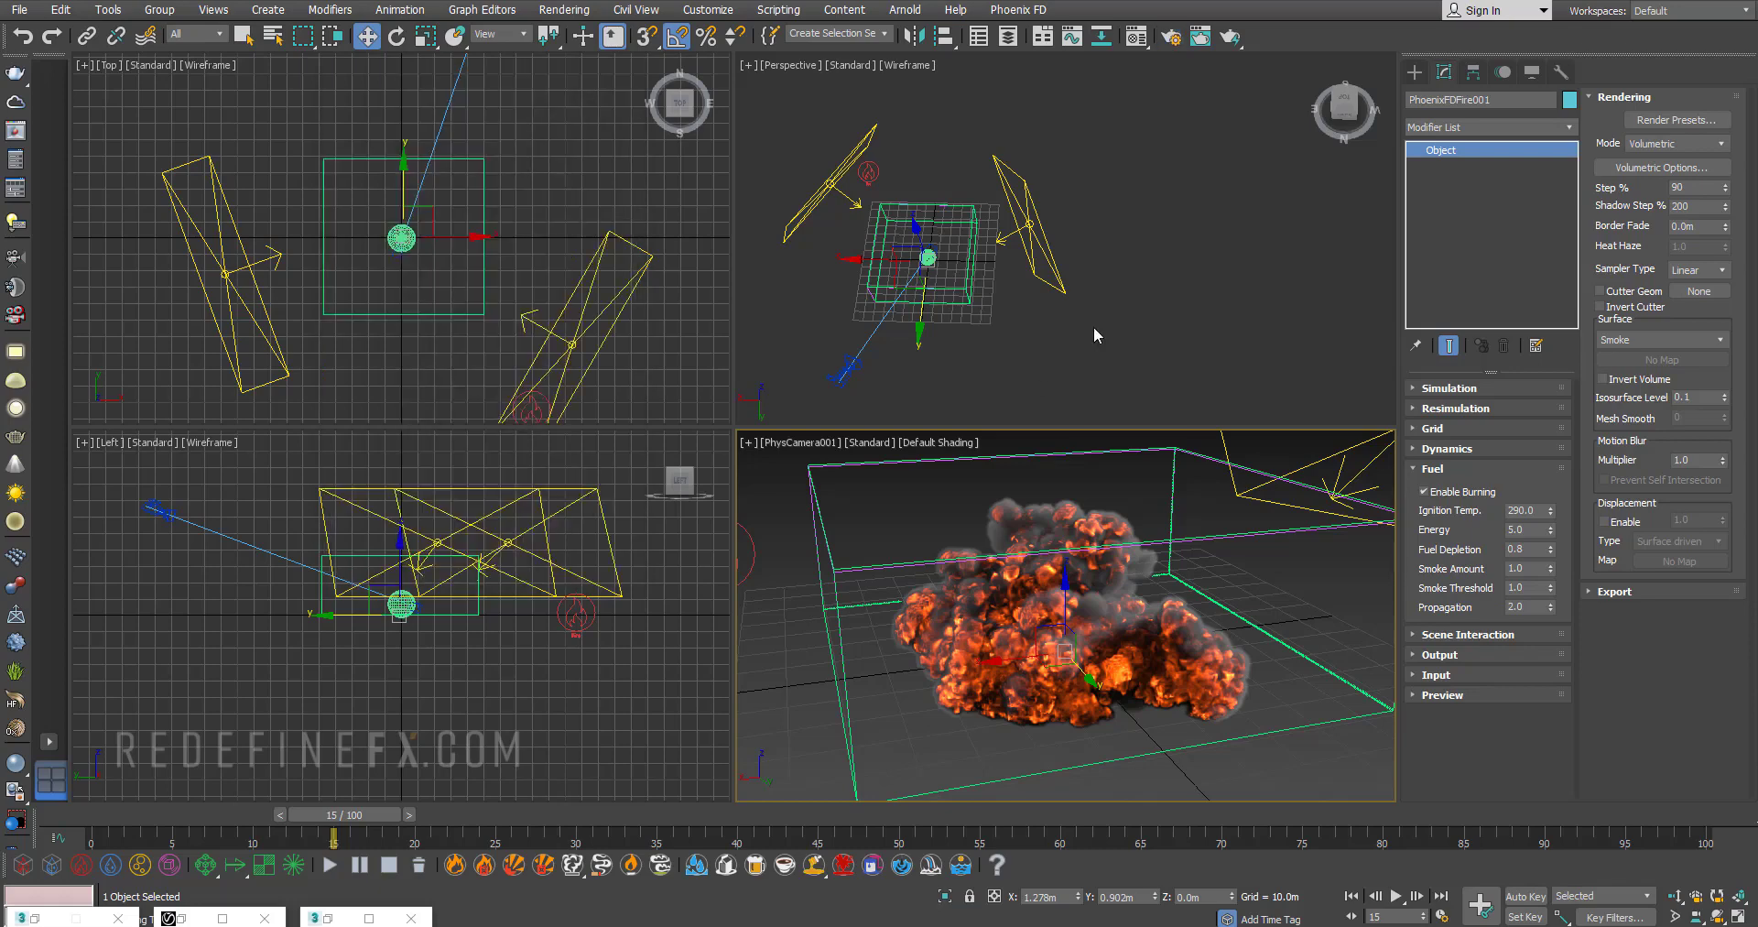
- Inspect the explosion's detail in the rendered frame, first up close and then at full view, and close the frame window
{"action": "left_click", "coordinate": [1201, 31]}
{"action": "scroll", "coordinate": [645, 360], "scroll_direction": "down", "scroll_amount": 1}
{"action": "scroll", "coordinate": [645, 364], "scroll_direction": "up", "scroll_amount": 2}
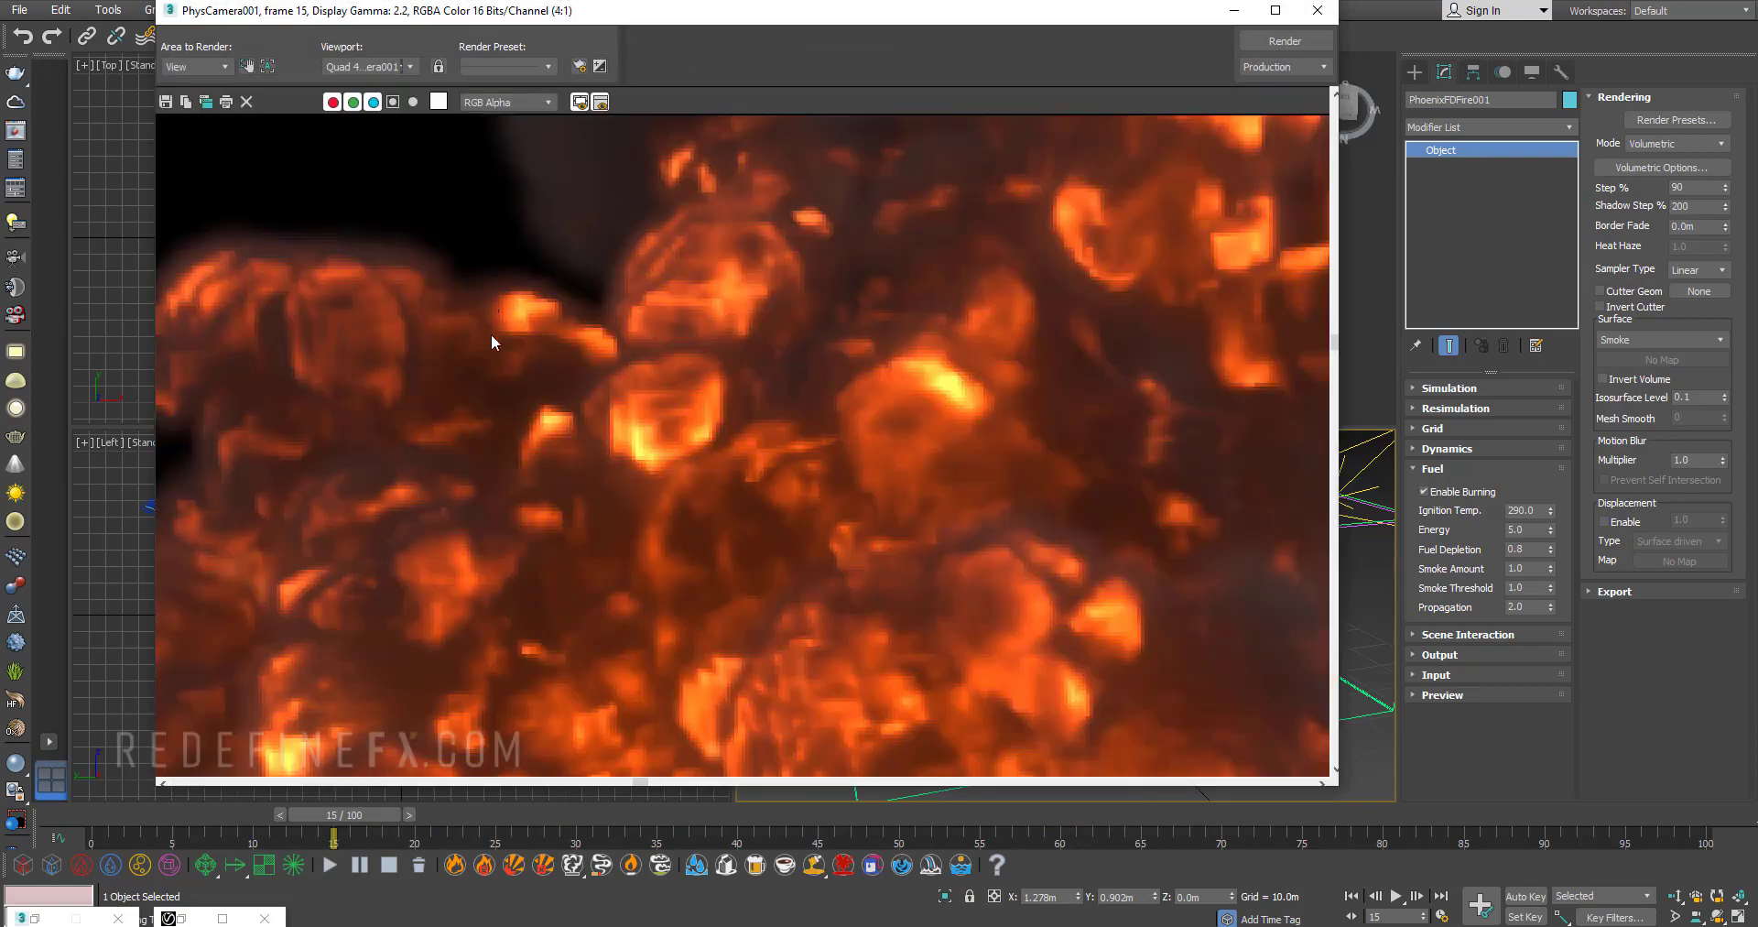
{"action": "scroll", "coordinate": [804, 258], "scroll_direction": "down", "scroll_amount": 1}
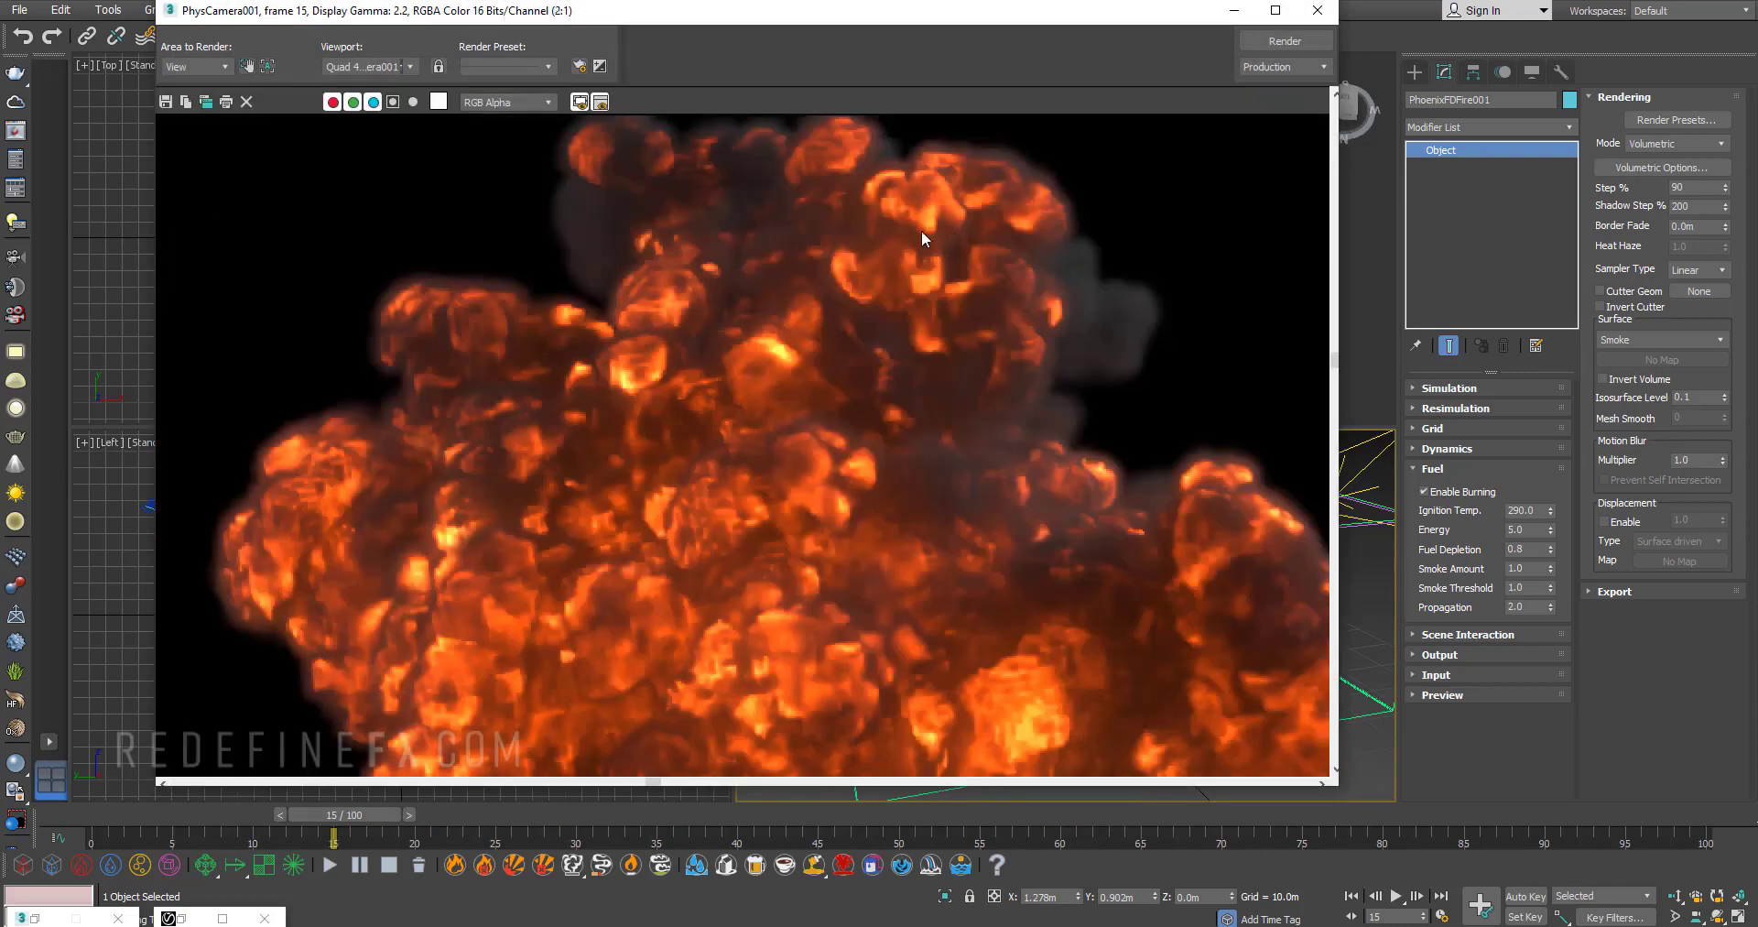
{"action": "scroll", "coordinate": [809, 268], "scroll_direction": "down", "scroll_amount": 1}
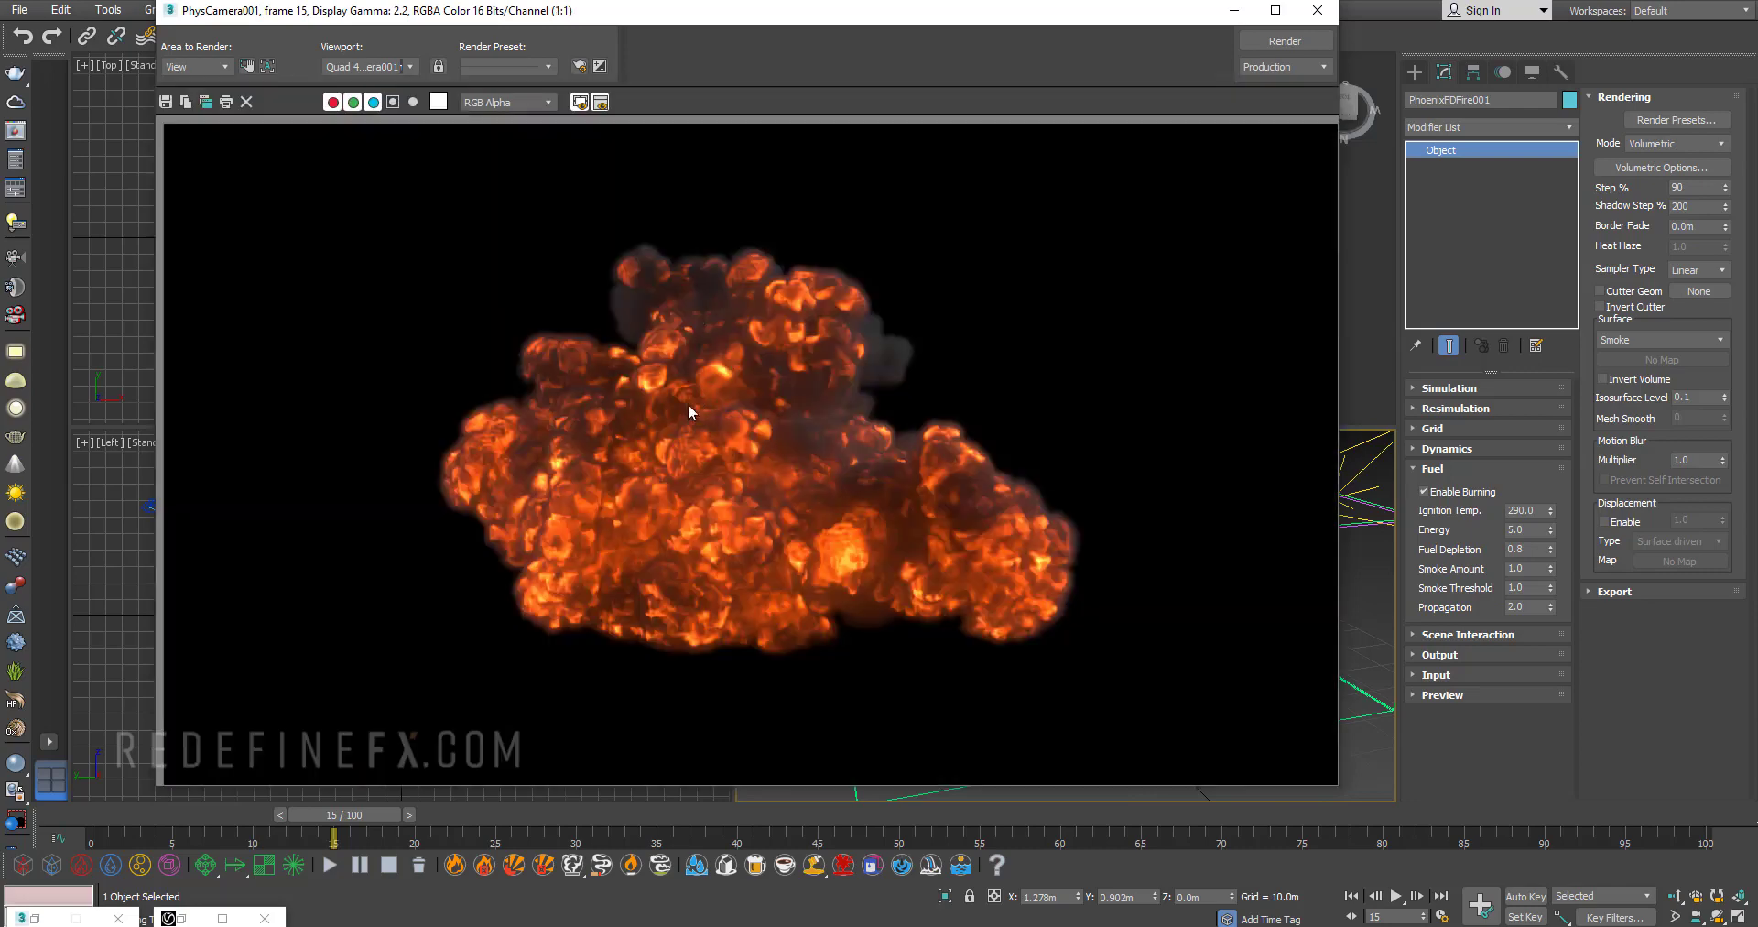
{"action": "left_click", "coordinate": [1317, 10]}
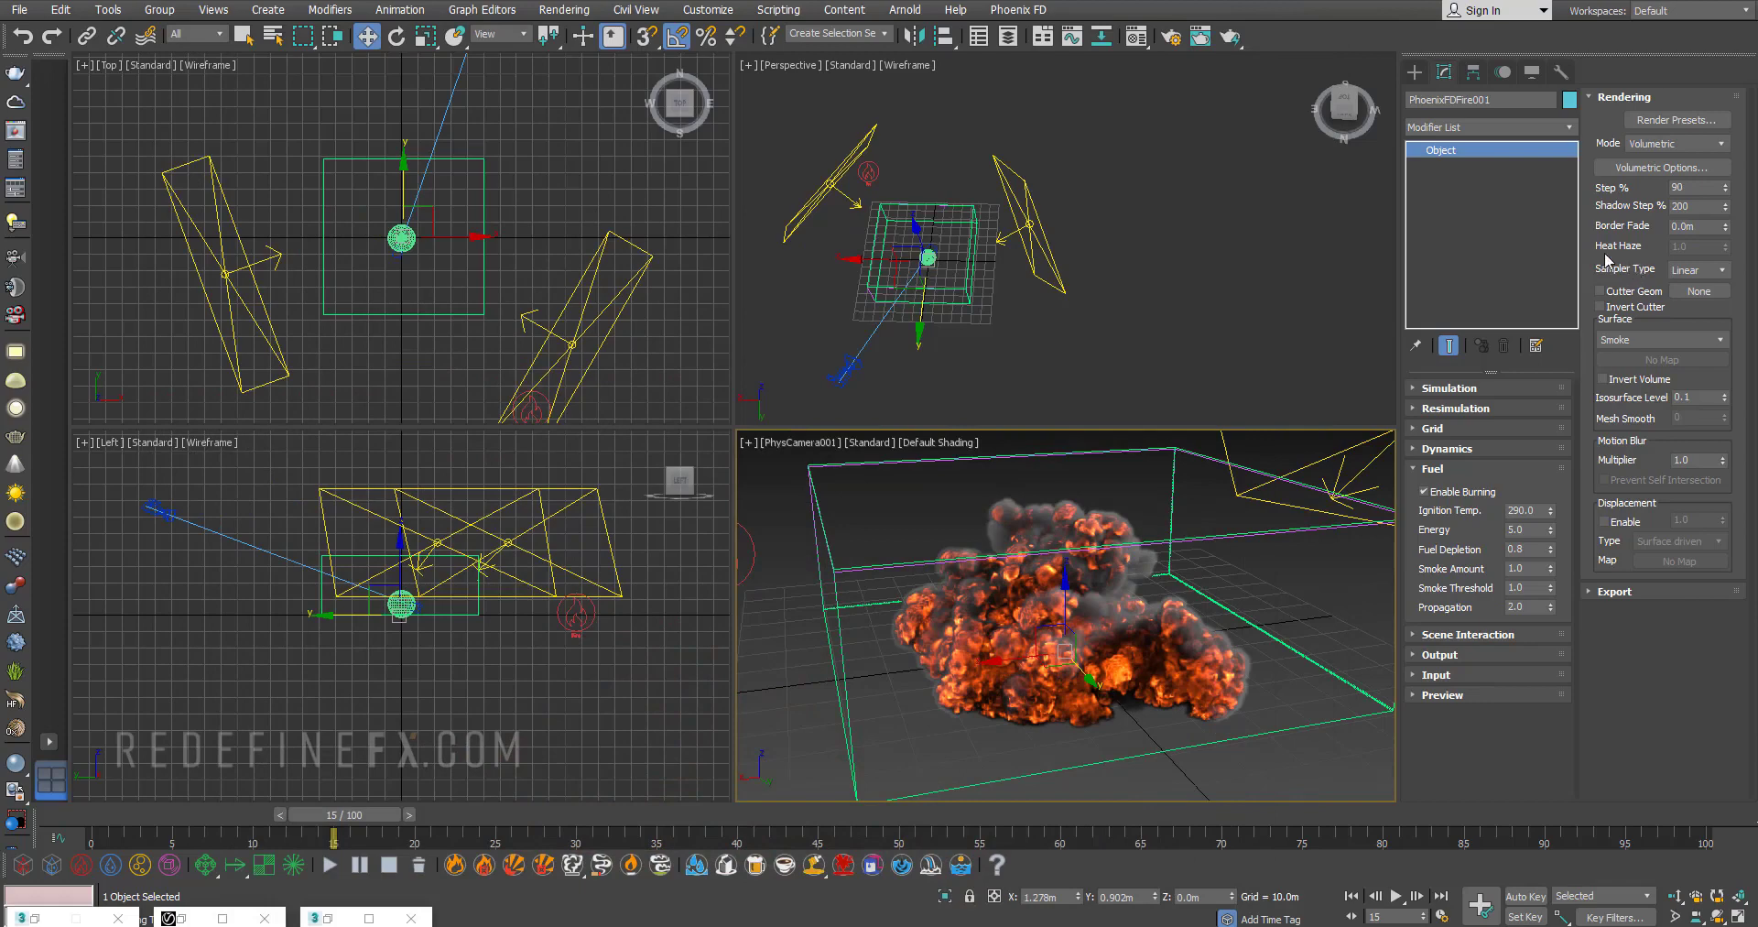
- Recheck the rendered explosion up close for grid artifacts and set the simulator's Sampler Type to Spherical
{"action": "left_click", "coordinate": [1199, 41]}
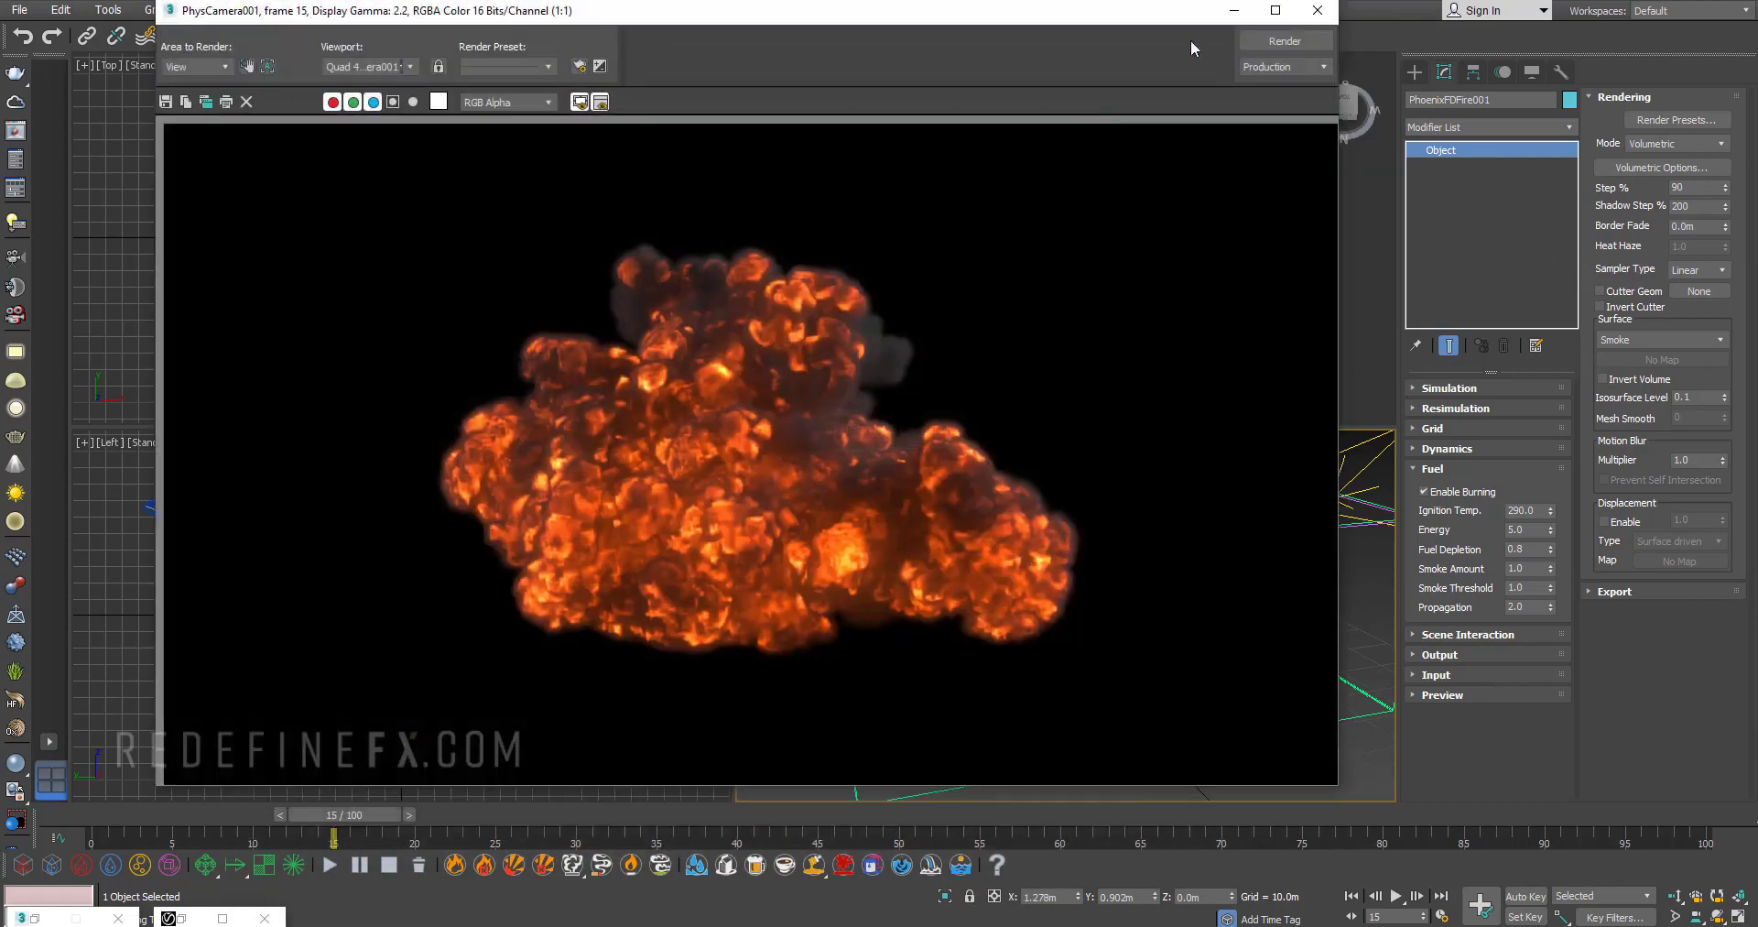
{"action": "scroll", "coordinate": [769, 328], "scroll_direction": "up", "scroll_amount": 2}
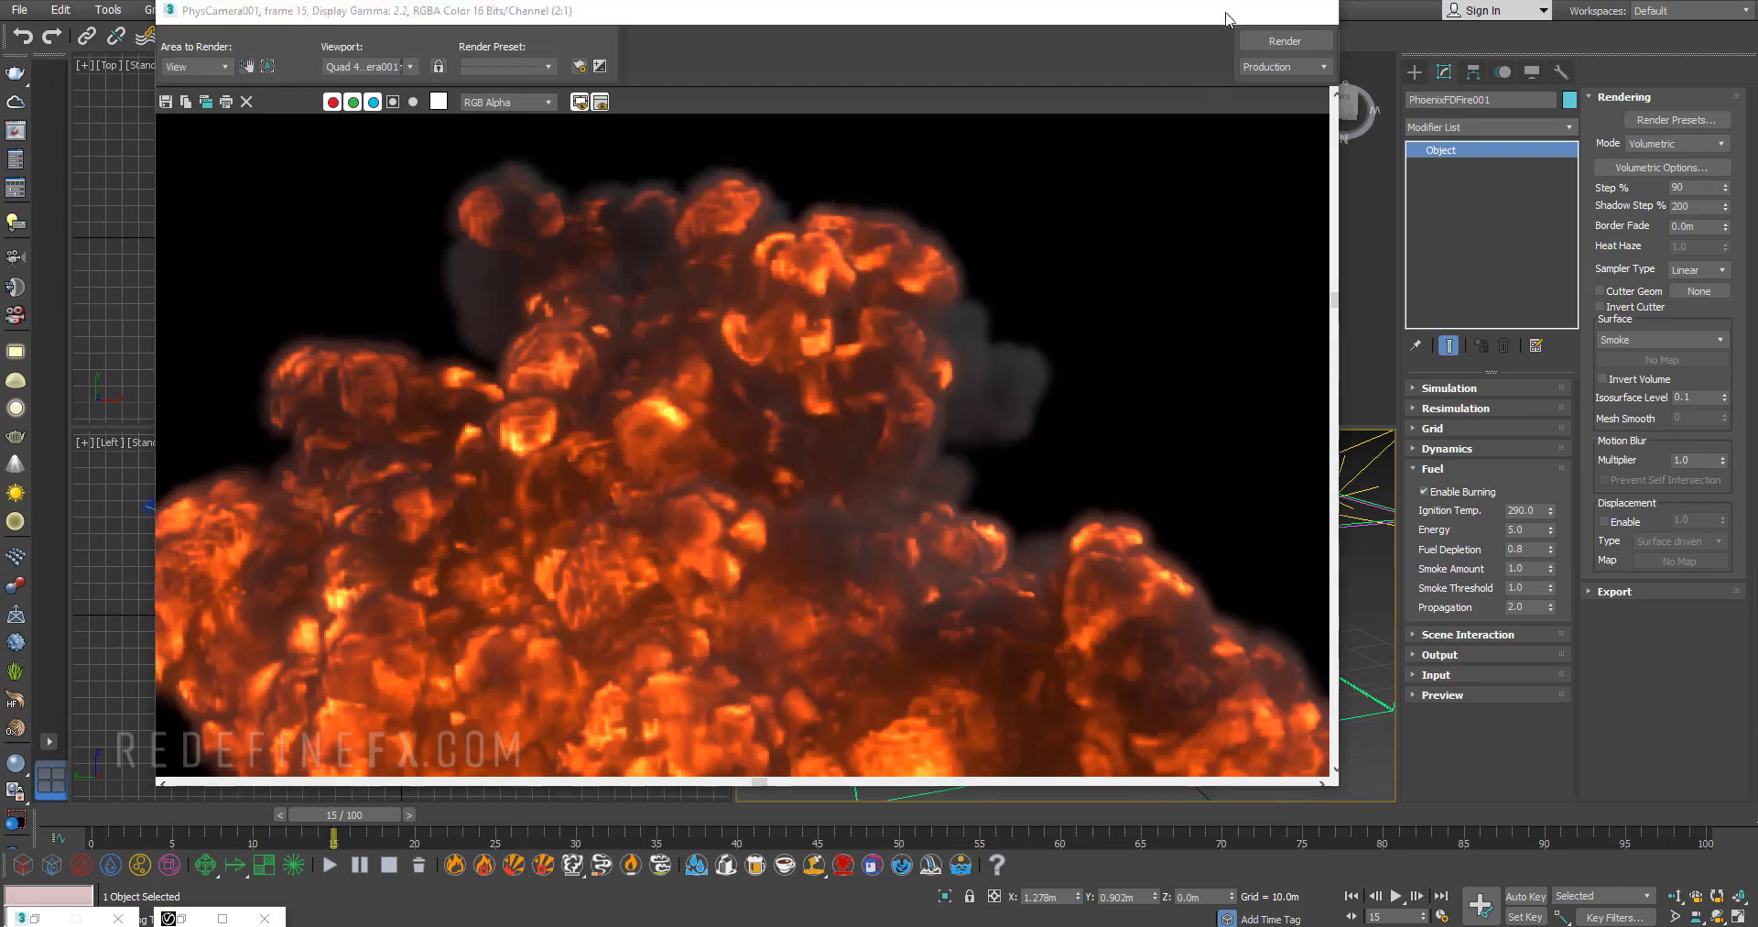
{"action": "left_click", "coordinate": [1234, 10]}
{"action": "left_click", "coordinate": [1694, 271]}
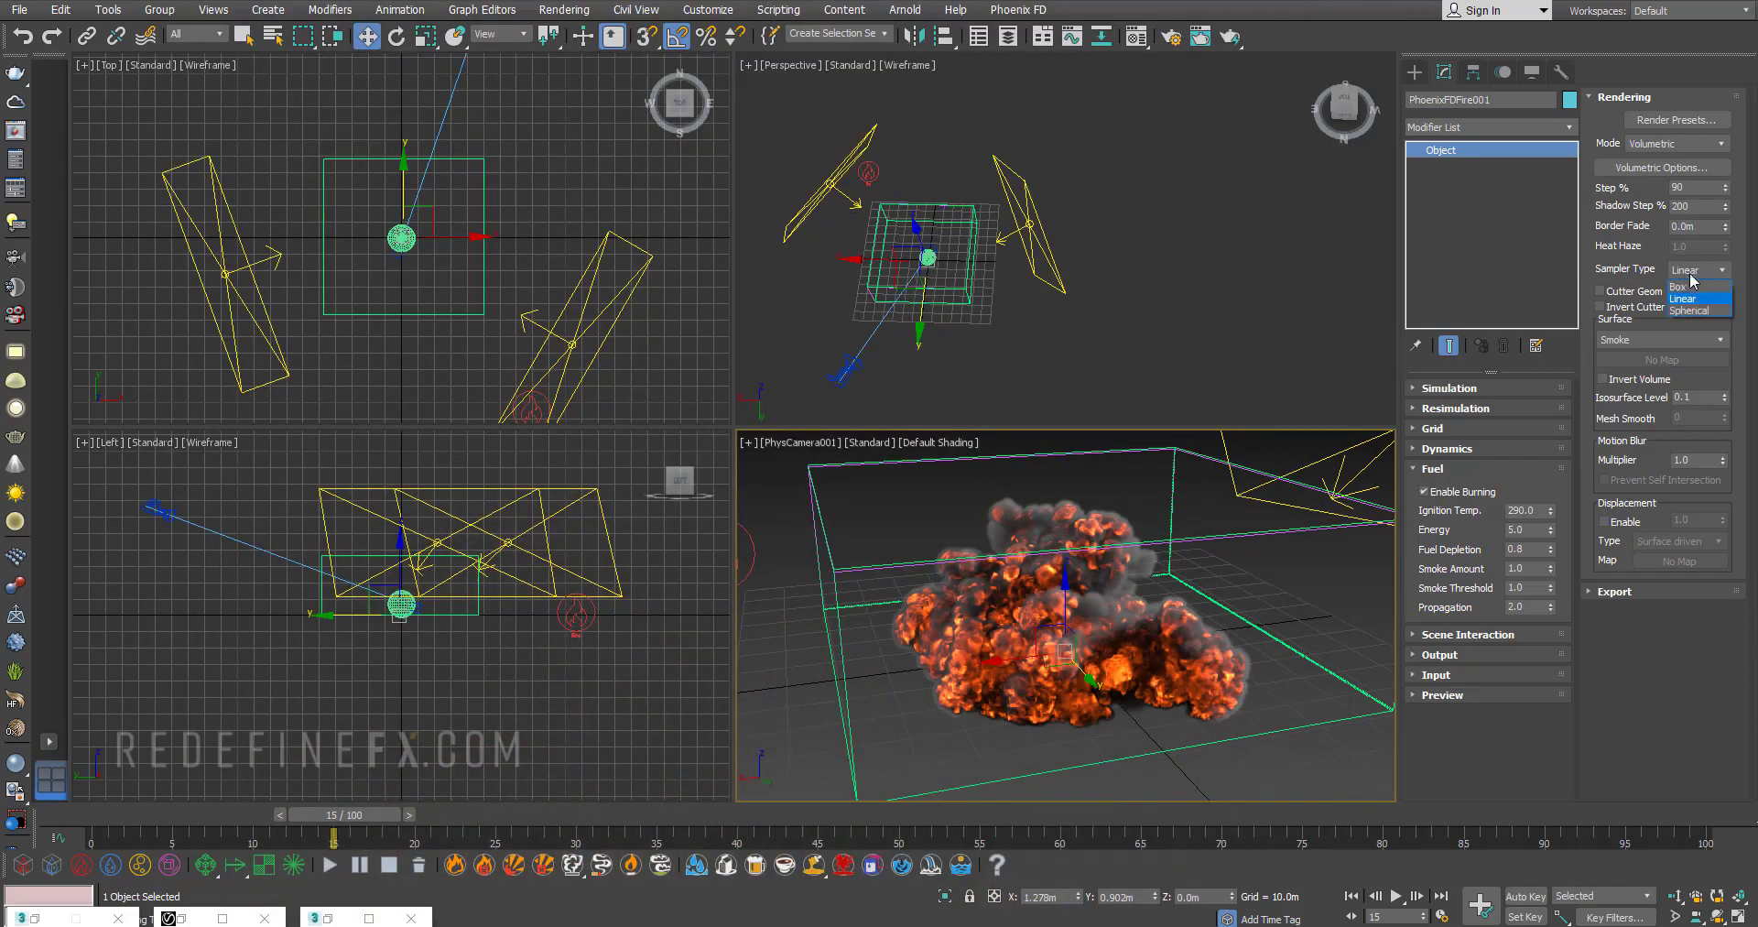
{"action": "left_click", "coordinate": [1707, 311]}
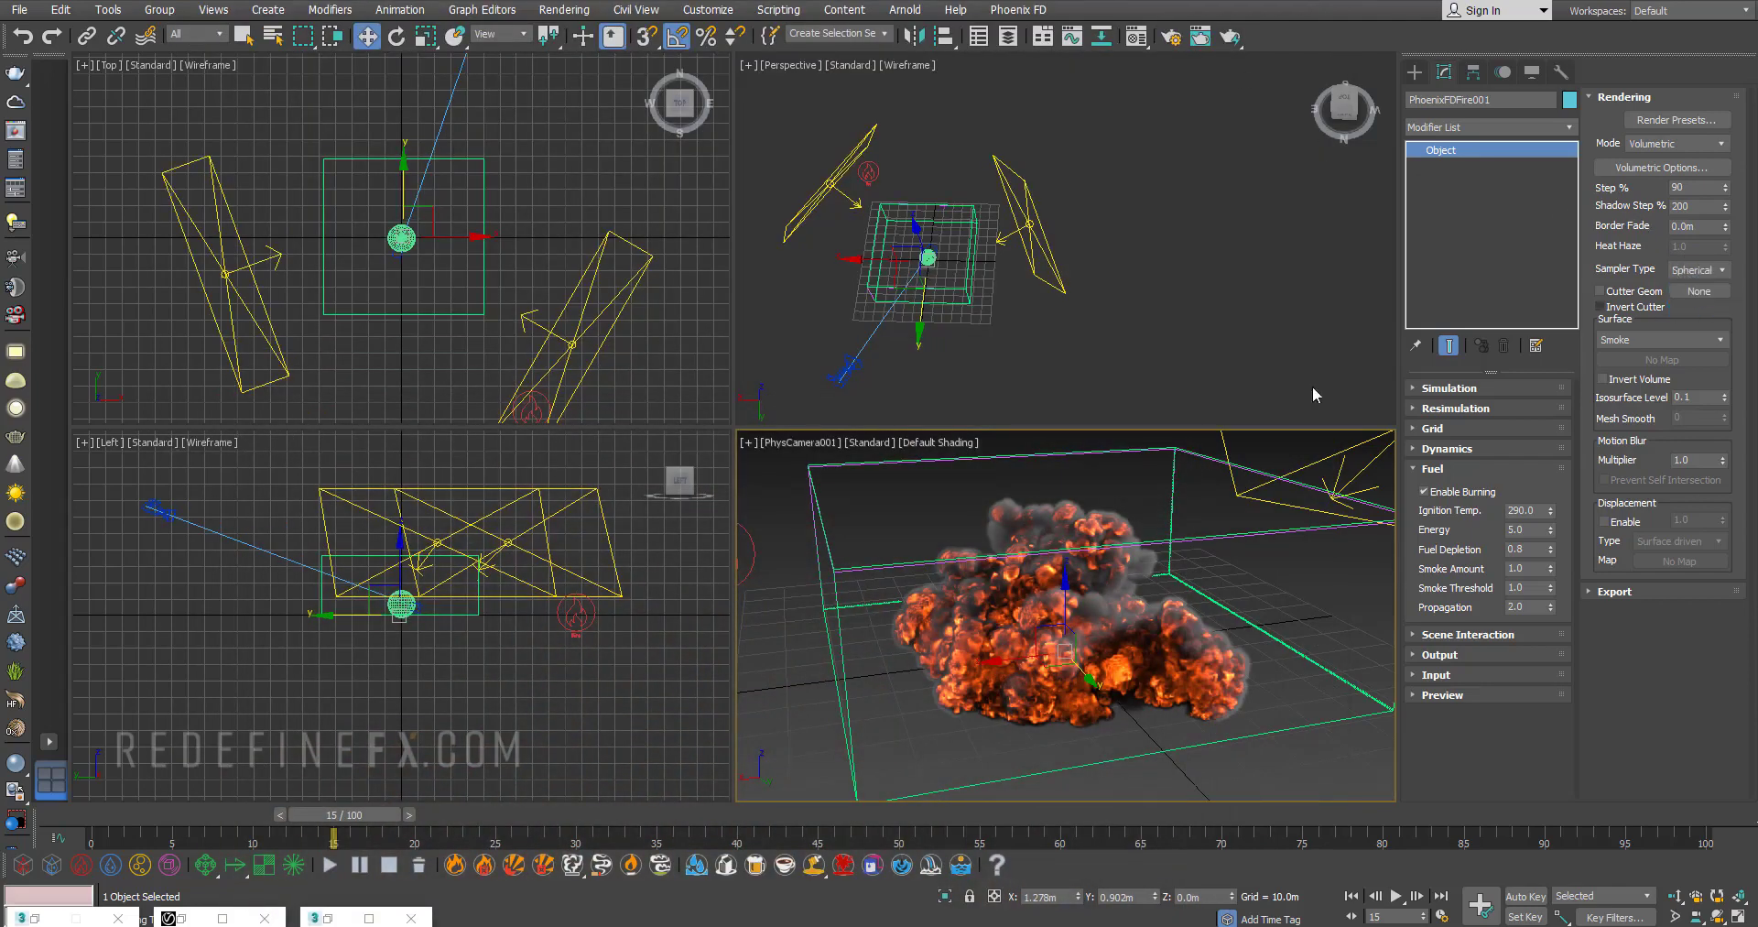